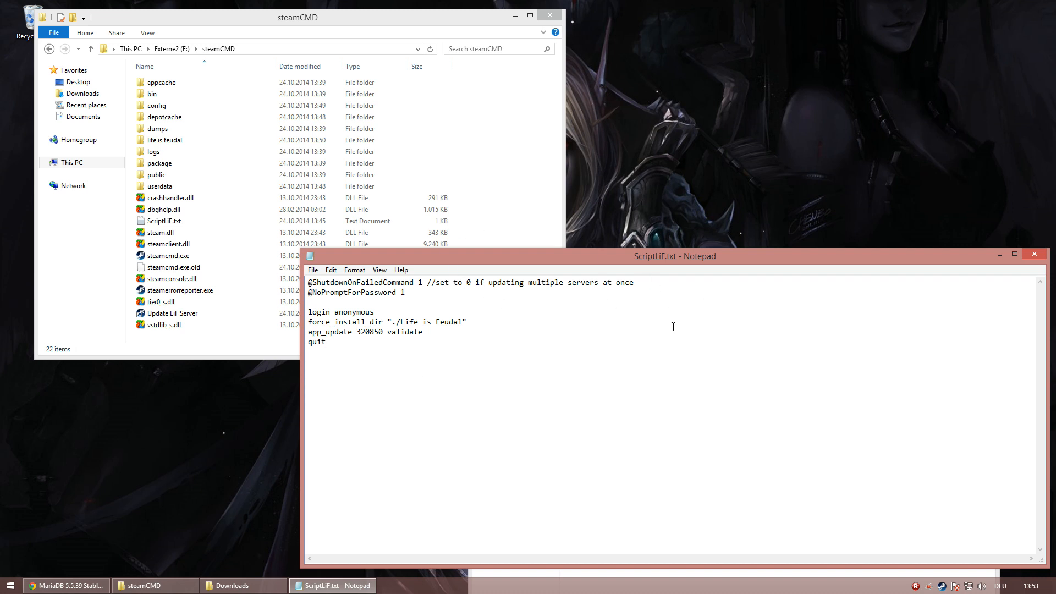
Step: Close the ScriptLiF script, move the steamCMD folder window aside and bring up the MariaDB download page
left_click(1034, 255)
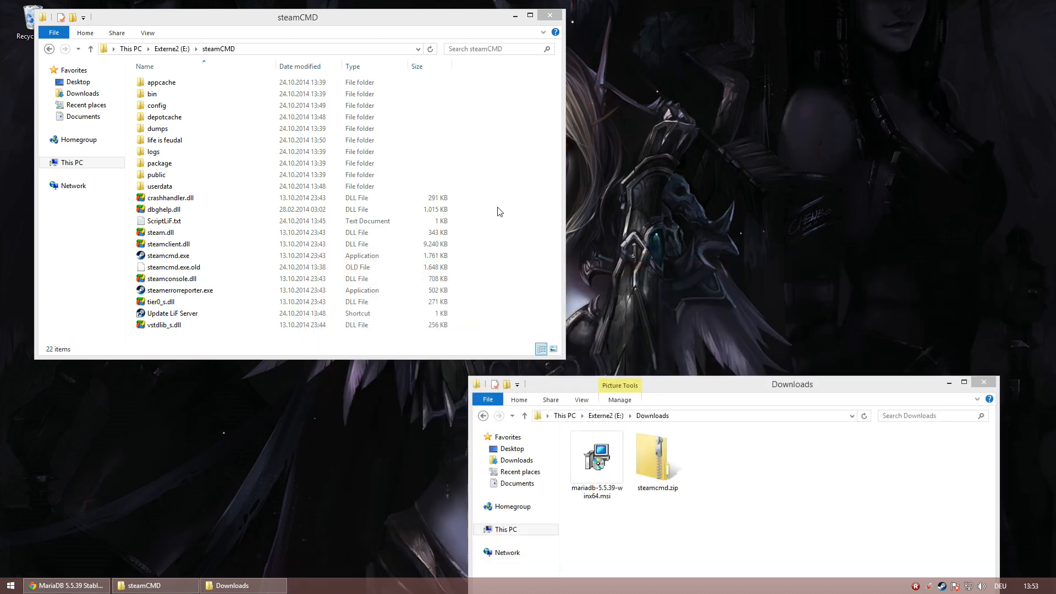
left_click(503, 220)
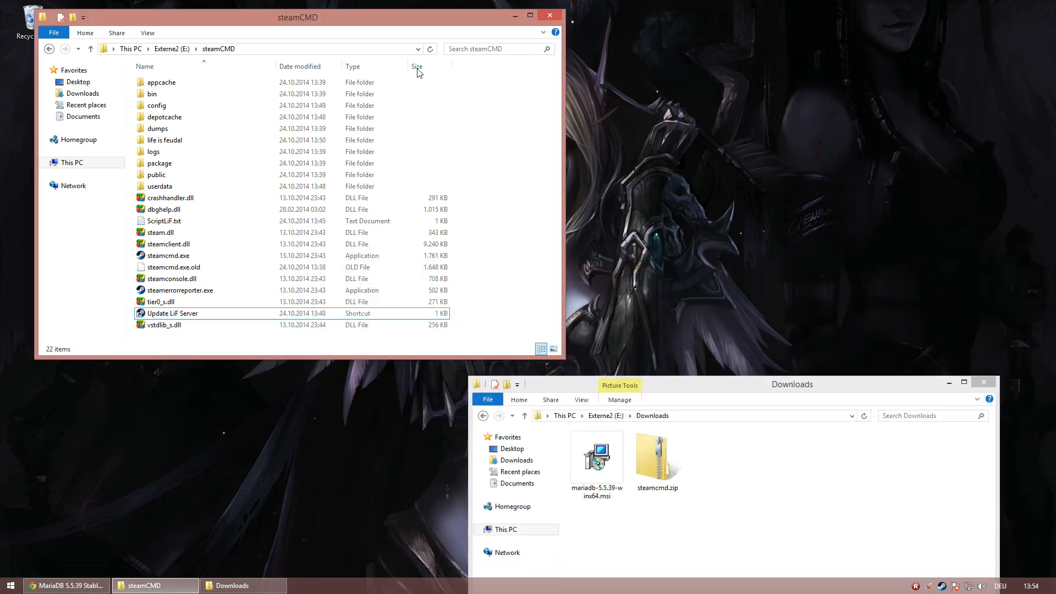
left_click_drag(330, 23, 589, 63)
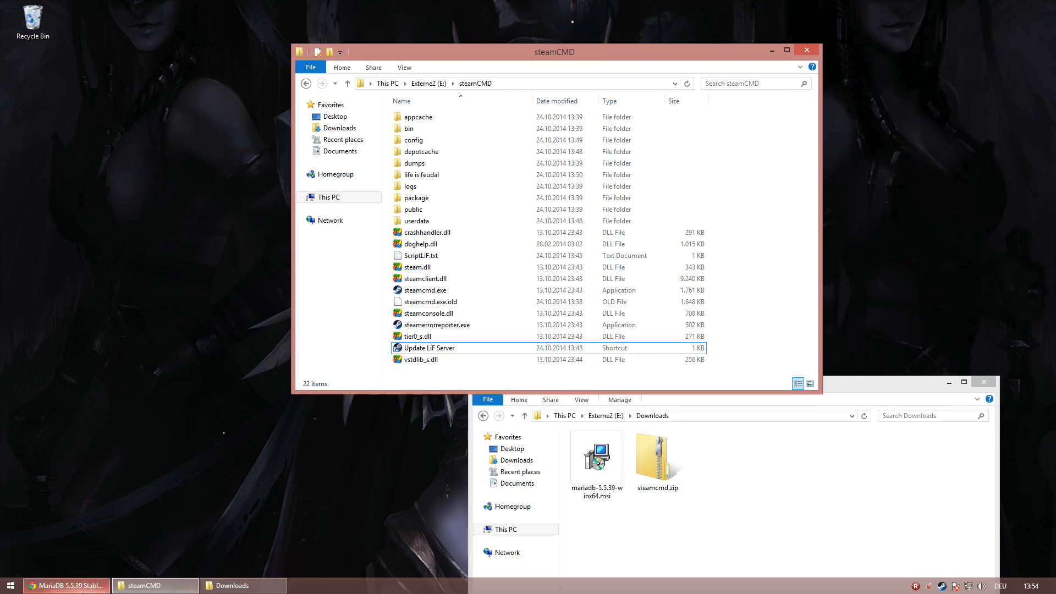
left_click(101, 567)
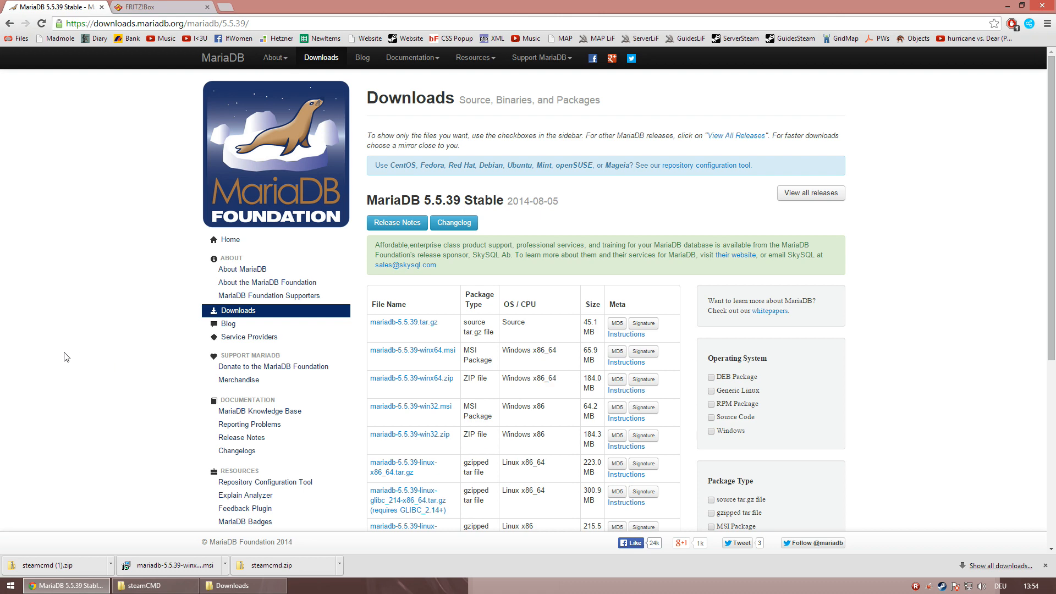
Step: In the Downloads folder, select and run the mariadb-5.5.39-winx64.msi installer
left_click(230, 586)
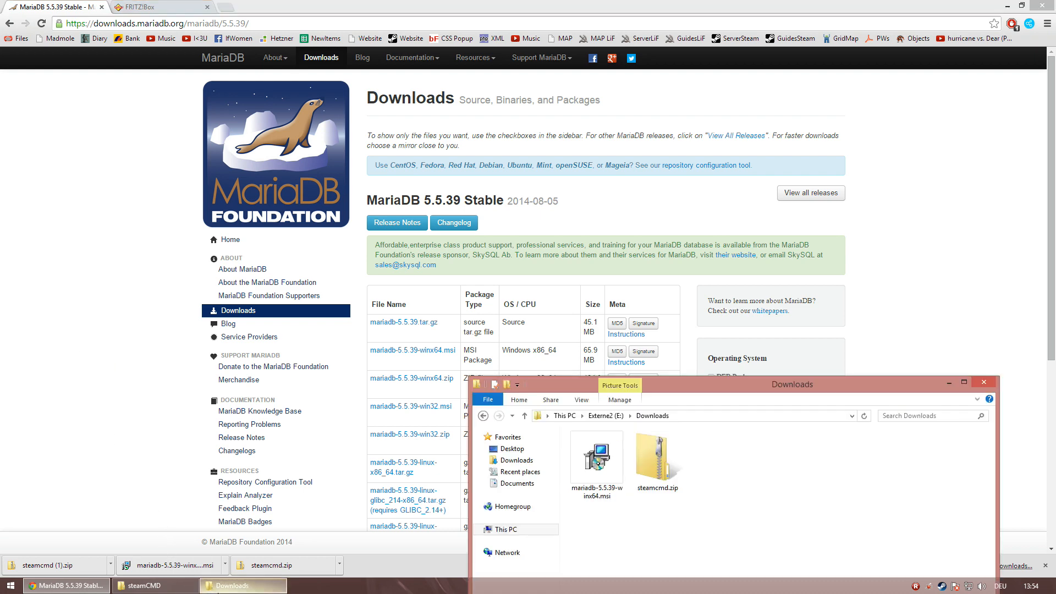
left_click_drag(770, 389, 725, 242)
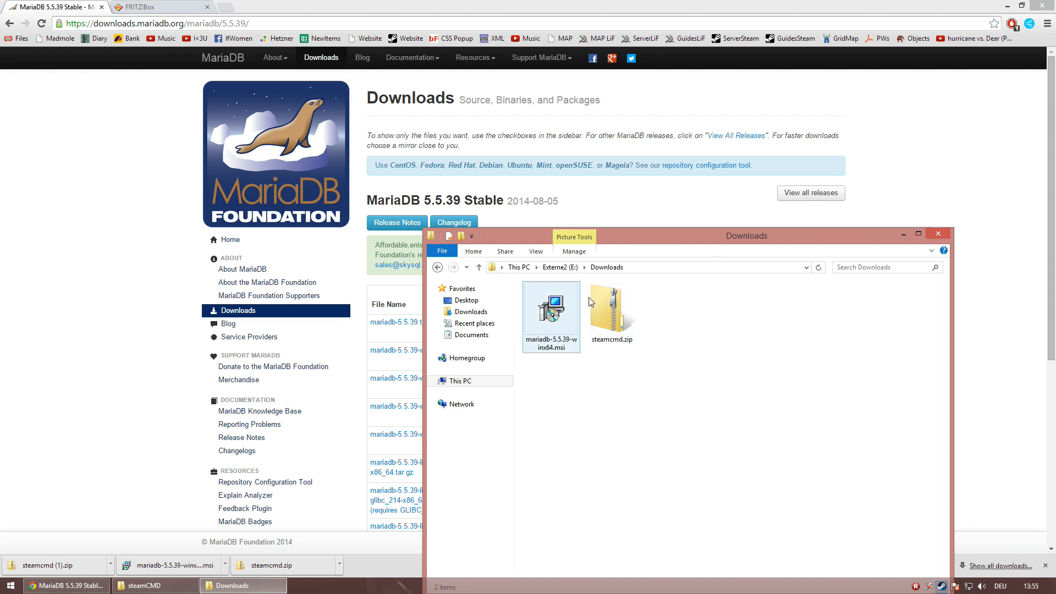
left_click_drag(640, 249, 774, 249)
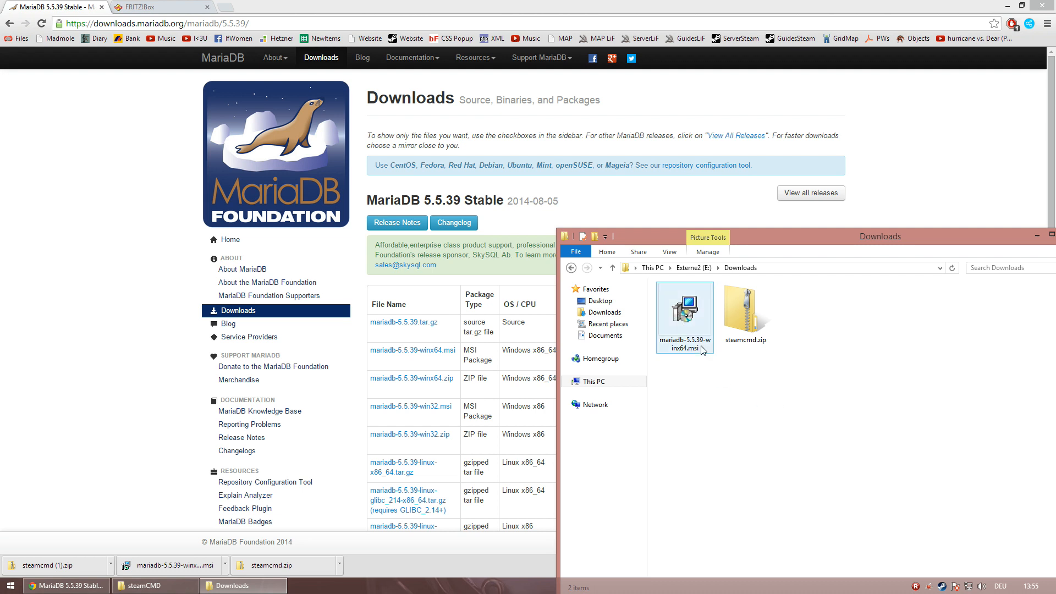
left_click(688, 319)
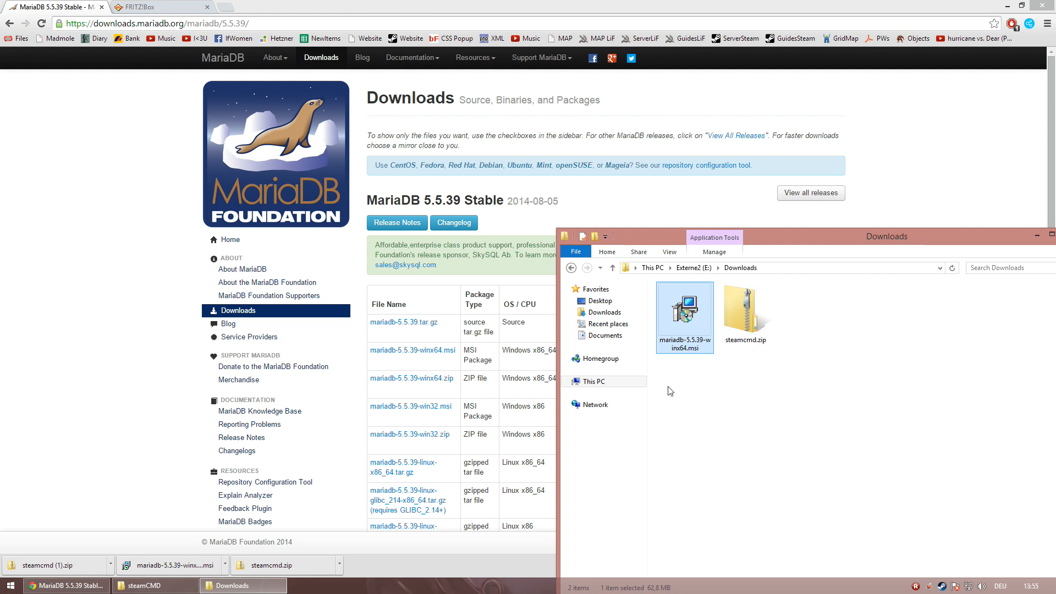
left_click_drag(702, 388, 808, 275)
left_click(856, 362)
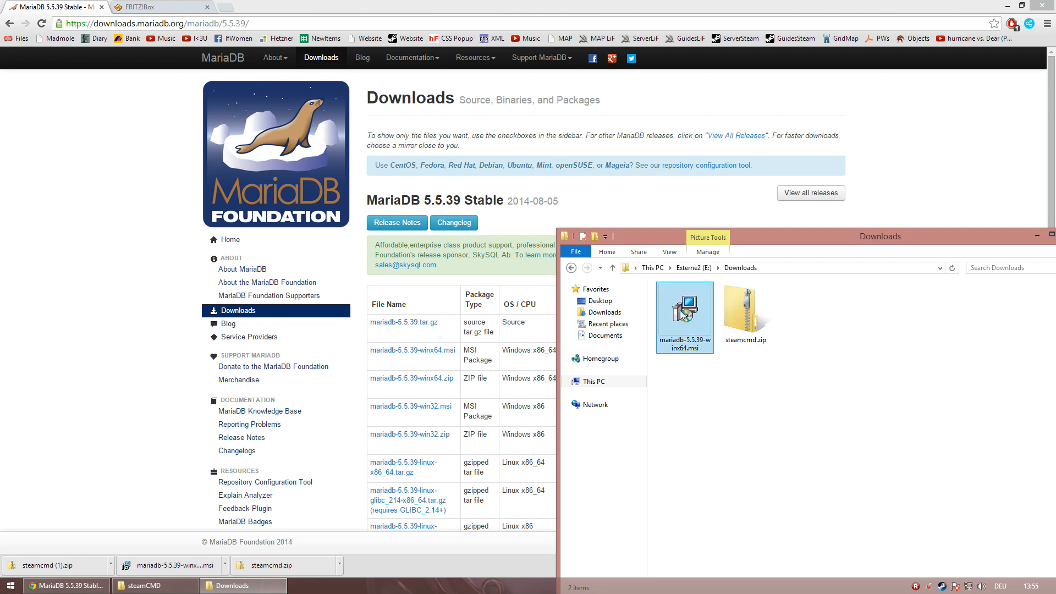
left_click_drag(718, 385, 656, 281)
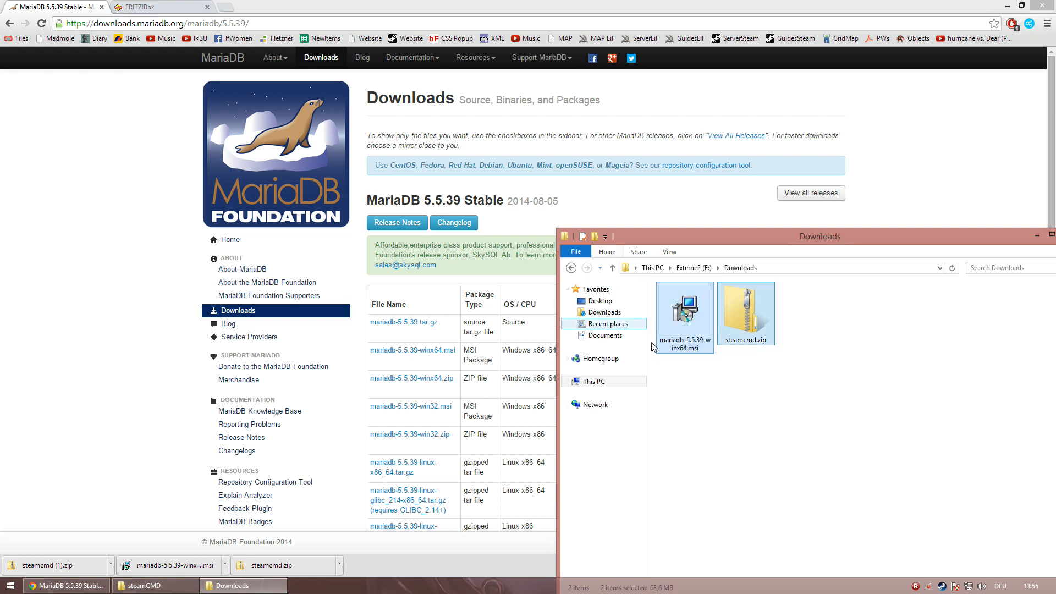
left_click(691, 315)
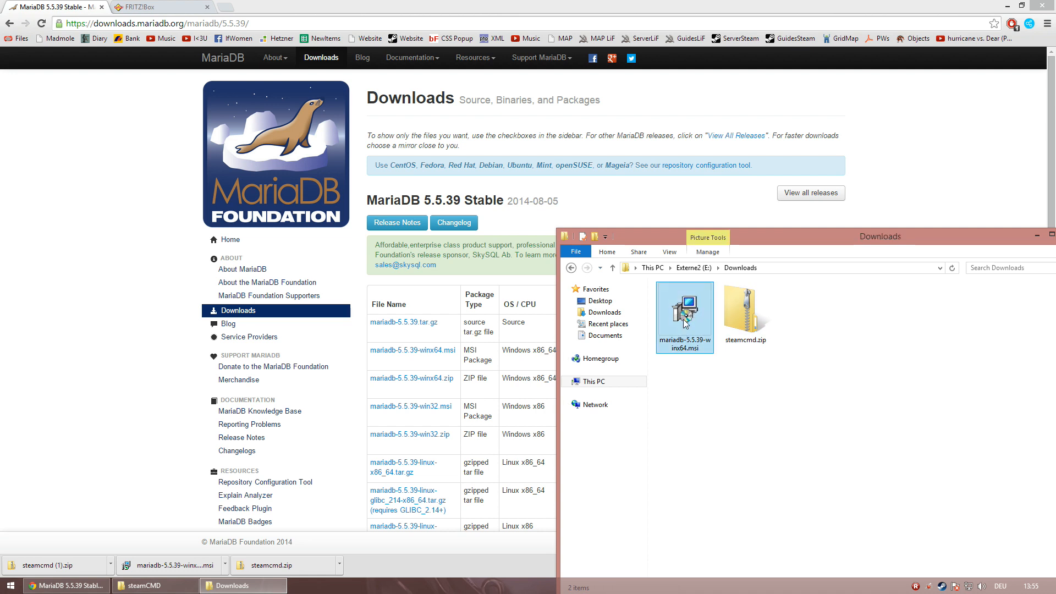
double_click(685, 324)
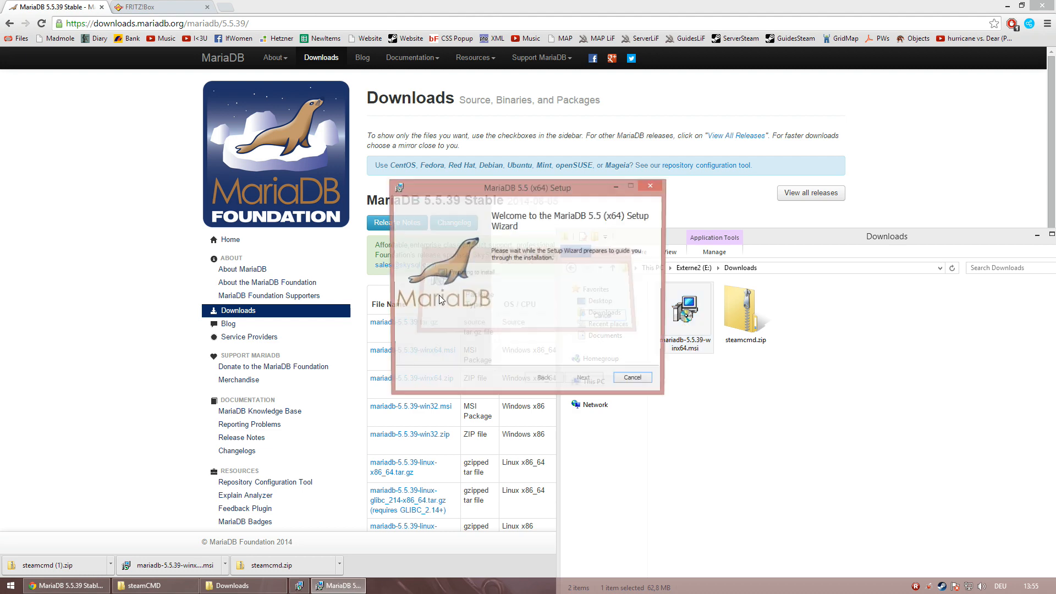
Step: Get past the welcome page and accept the MariaDB license terms to reach Custom Setup
left_click(582, 382)
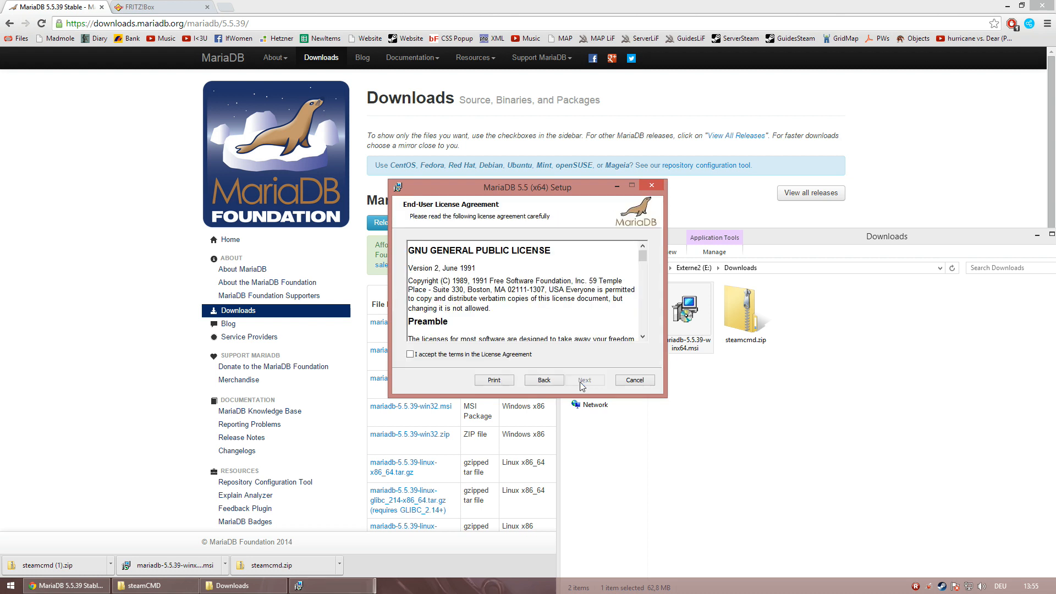
left_click(425, 355)
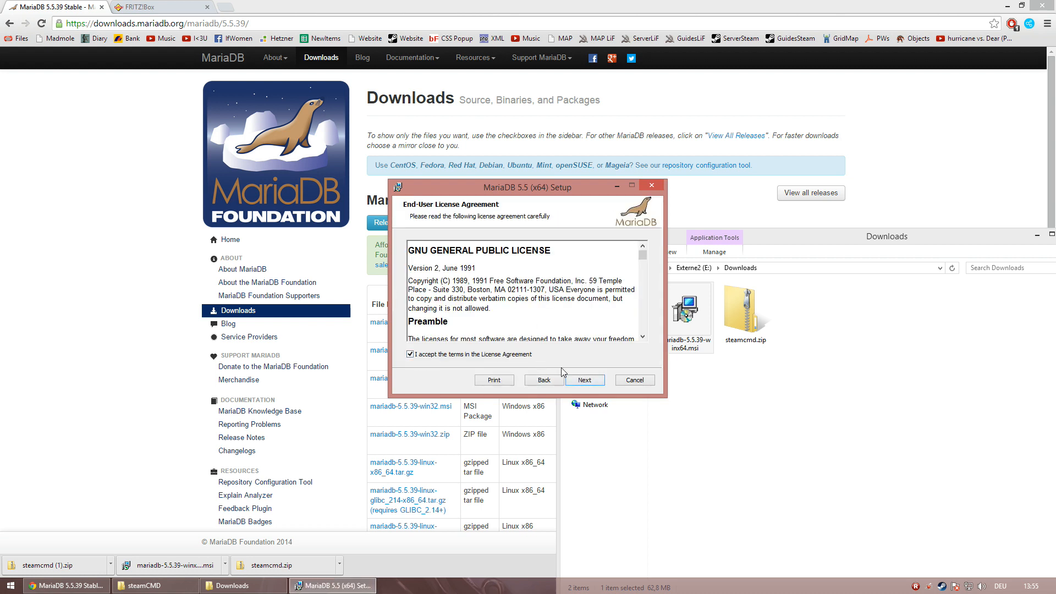
left_click(584, 380)
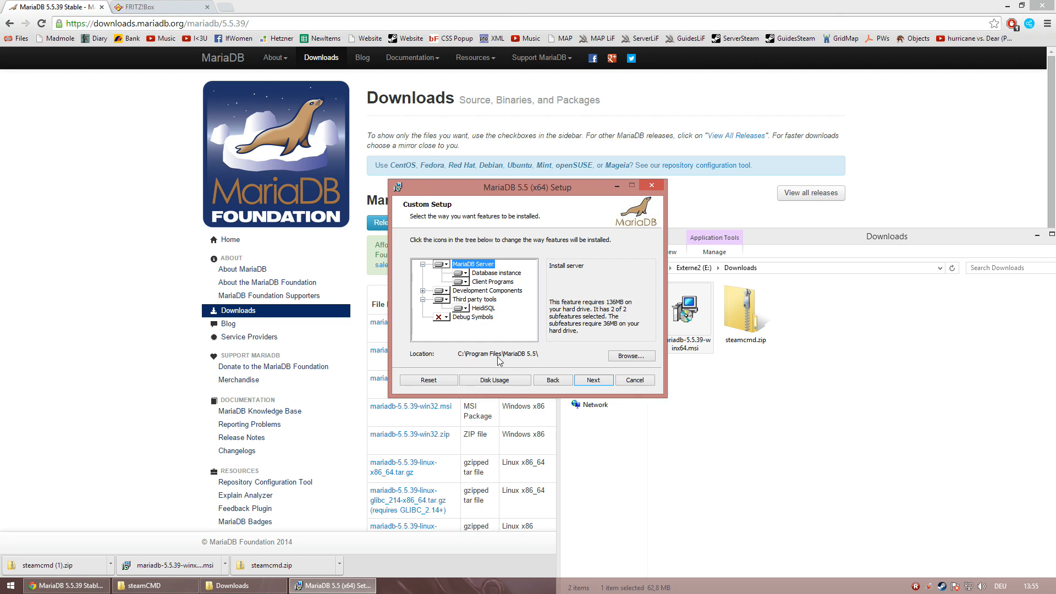
Step: Browse the install location to the steamCMD folder on drive E:
left_click(620, 357)
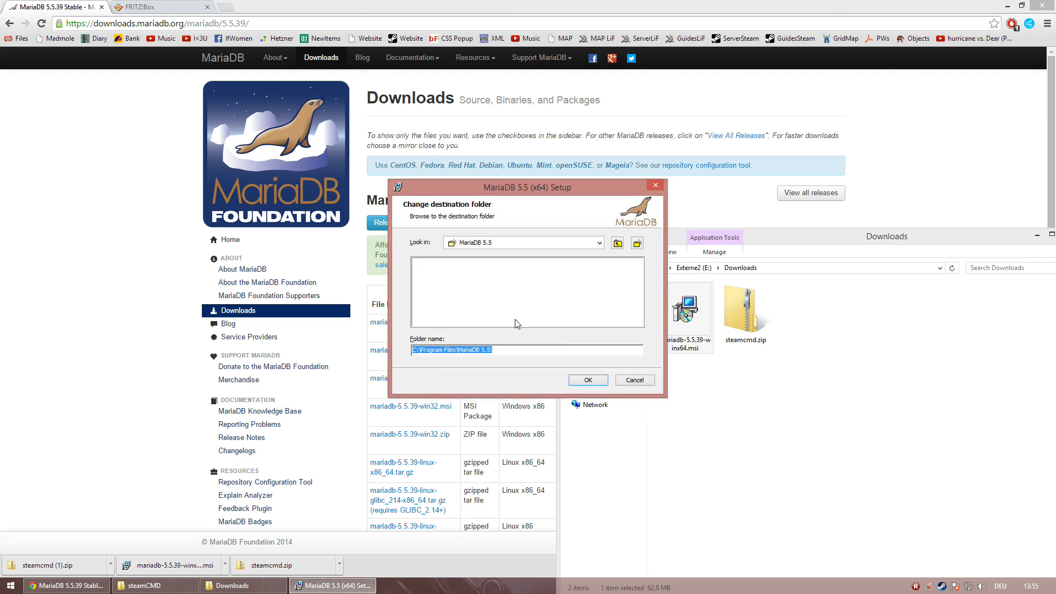
left_click(524, 240)
left_click(485, 286)
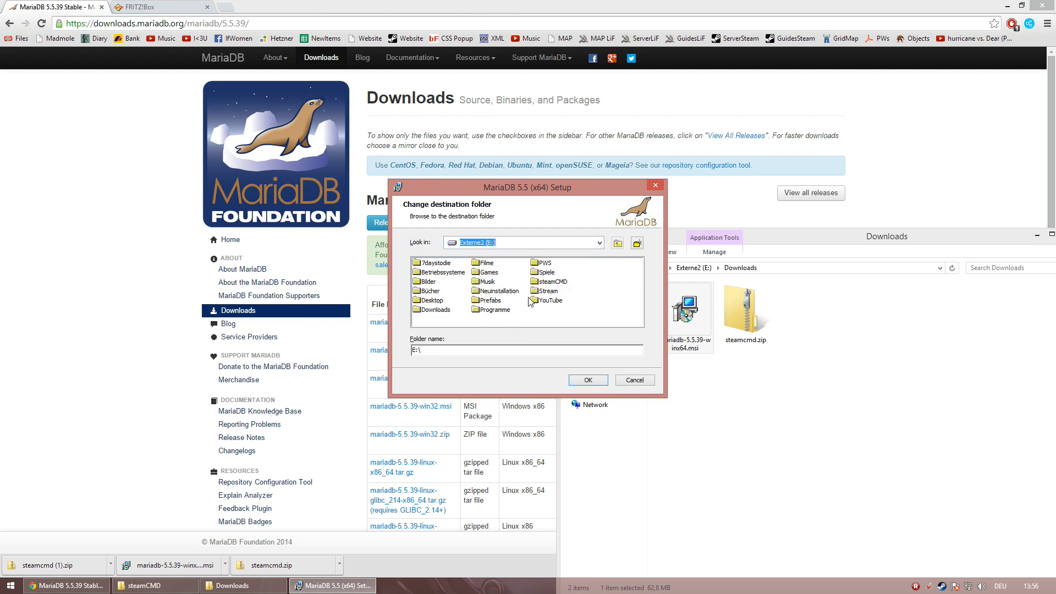
double_click(546, 283)
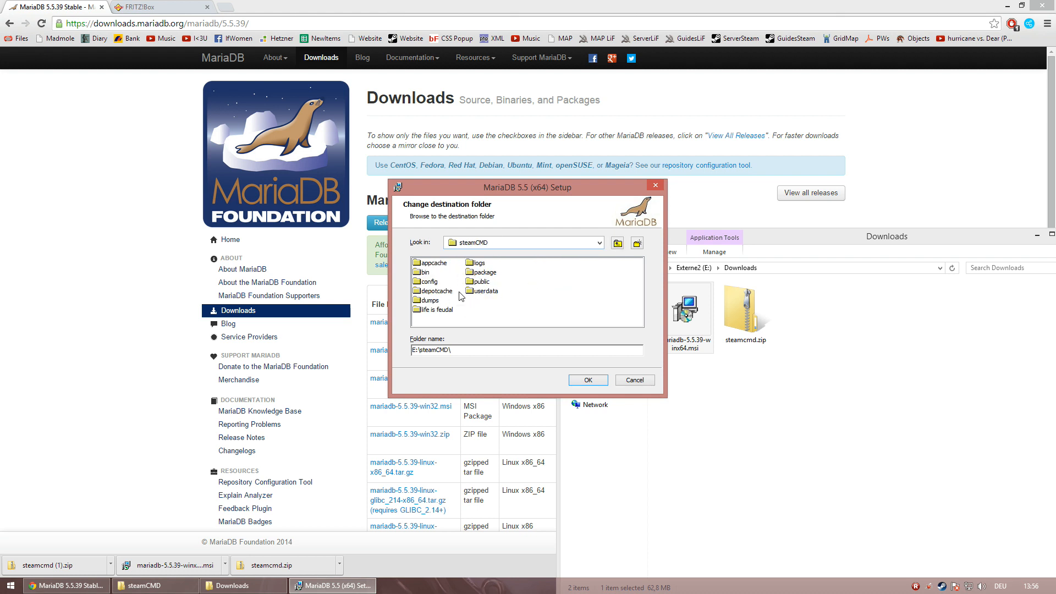
left_click(599, 242)
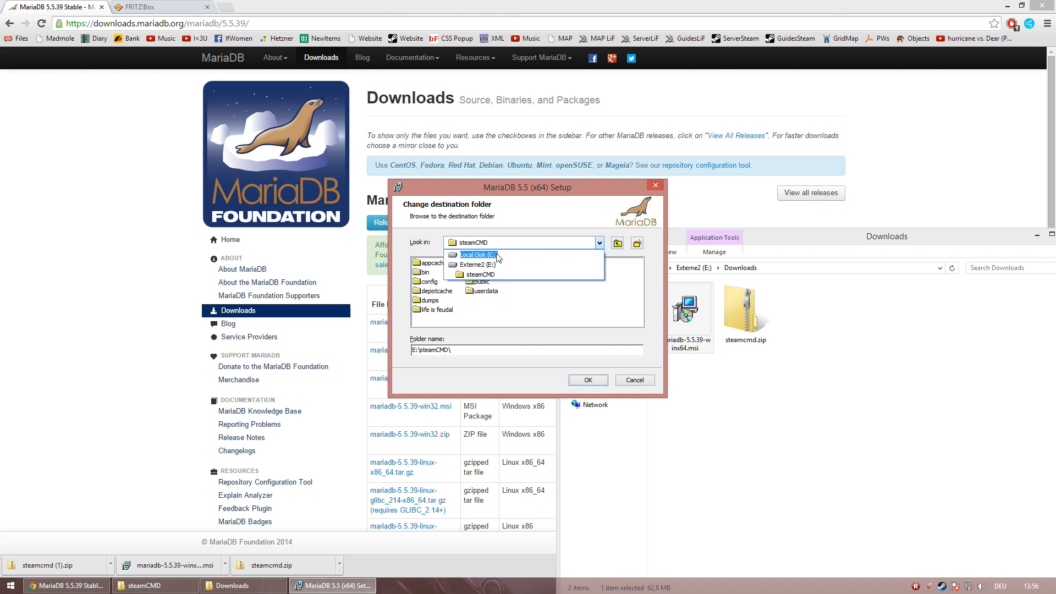
left_click(478, 274)
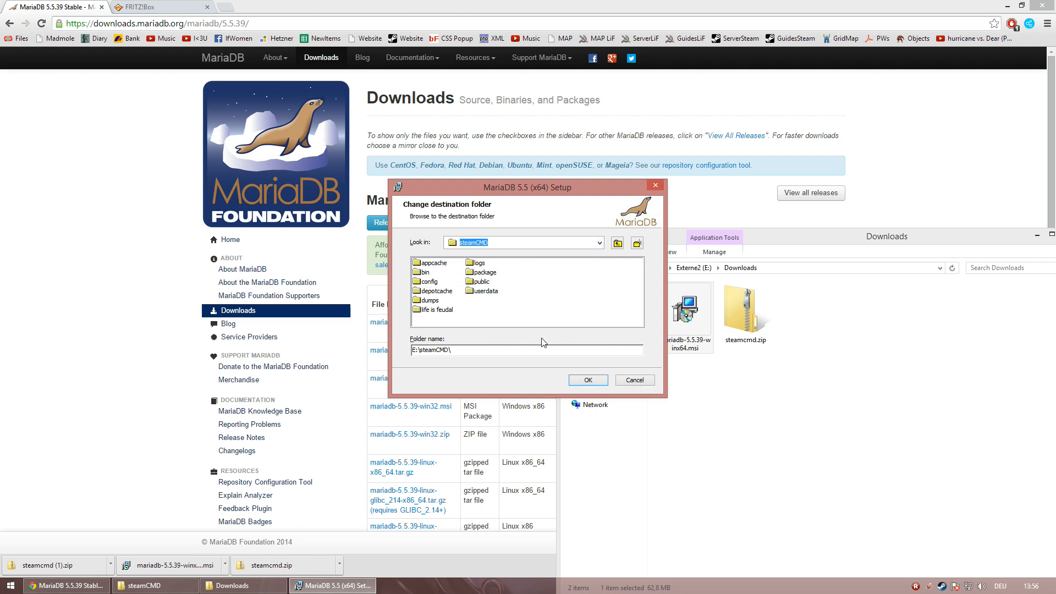
left_click_drag(533, 178, 420, 165)
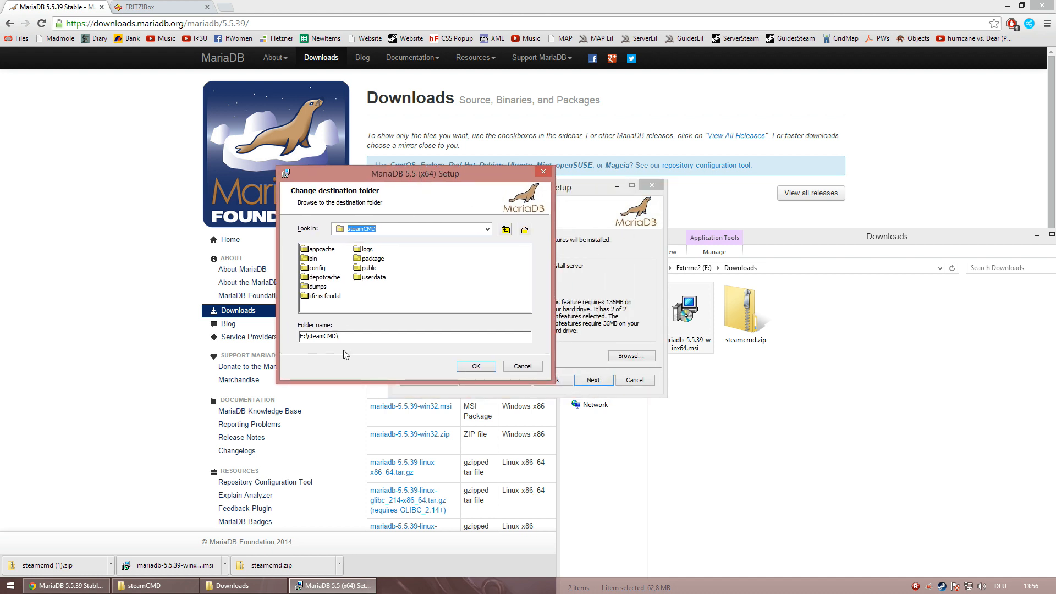
Step: Create a MariaDB folder there, confirm E:\steamCMD\MariaDB\ as location and continue
left_click(375, 339)
left_click(525, 229)
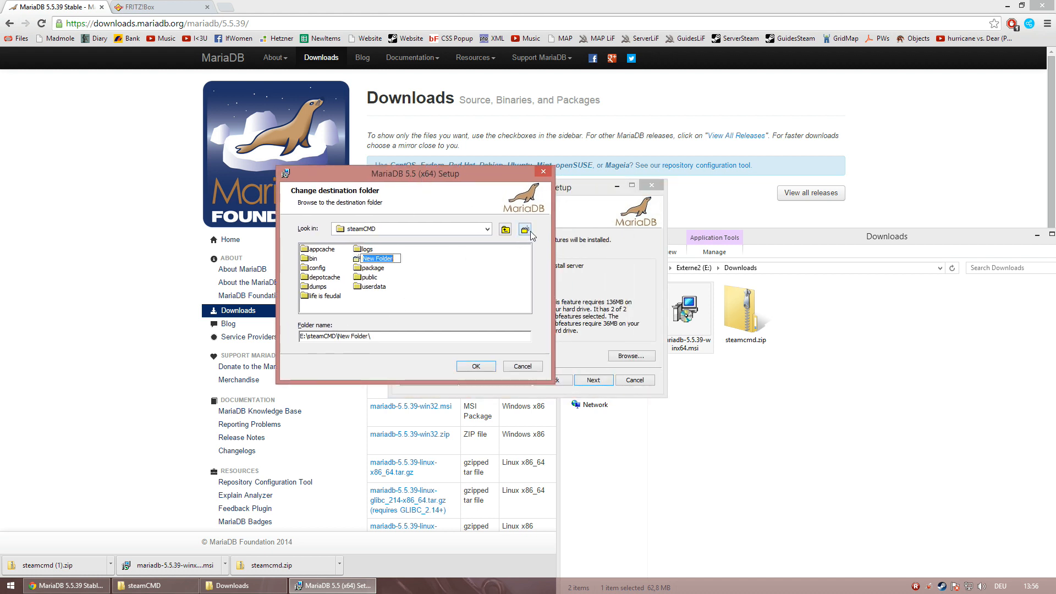
type("MariaDB")
key("Return")
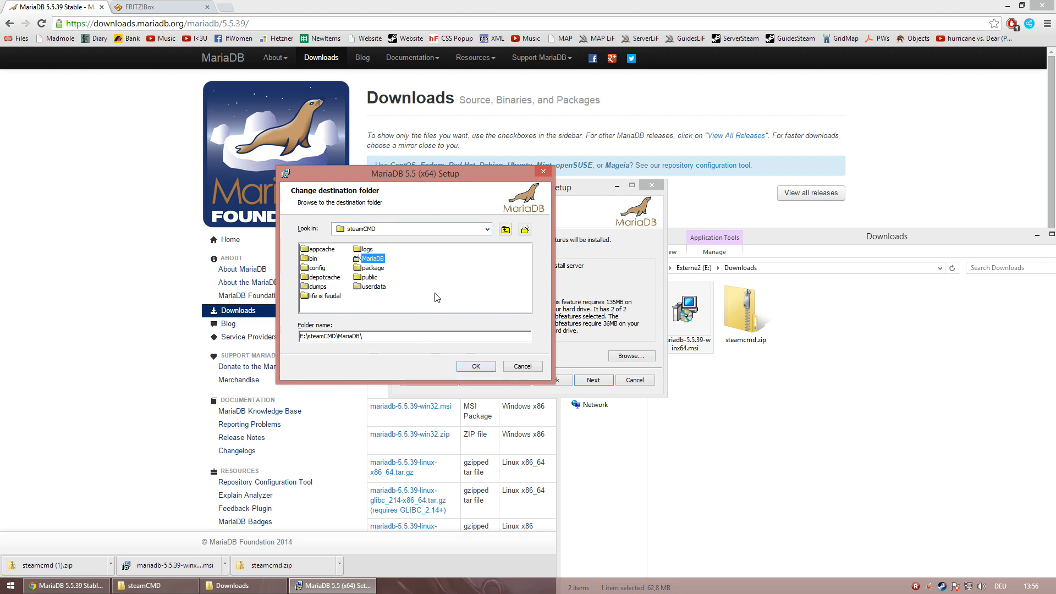
left_click(475, 367)
left_click(592, 380)
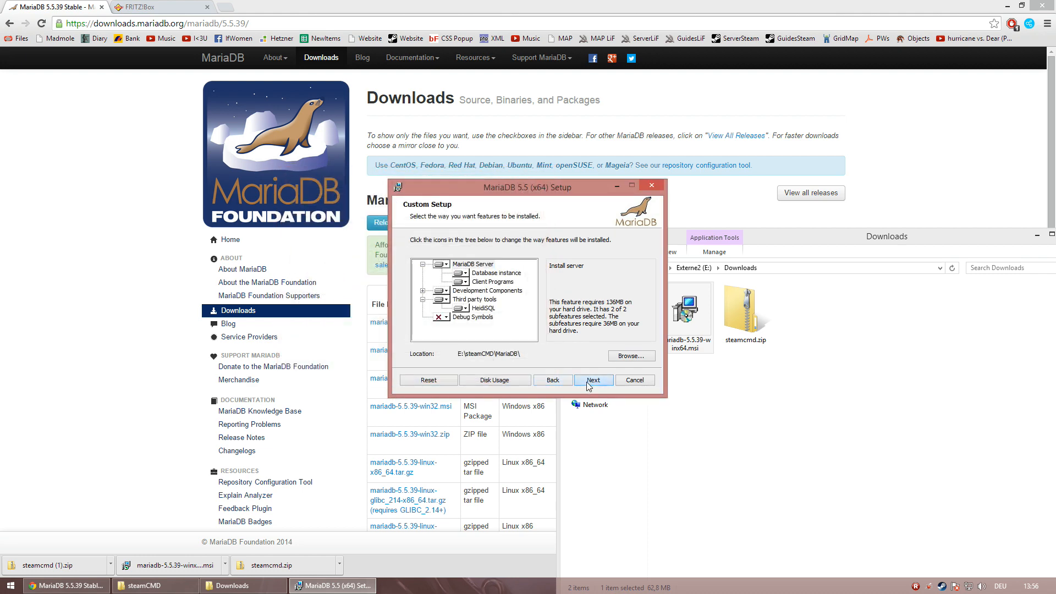
Step: Move the wizard left and launch a new blank Notepad window from a Start search for 'note'
left_click_drag(554, 198, 286, 164)
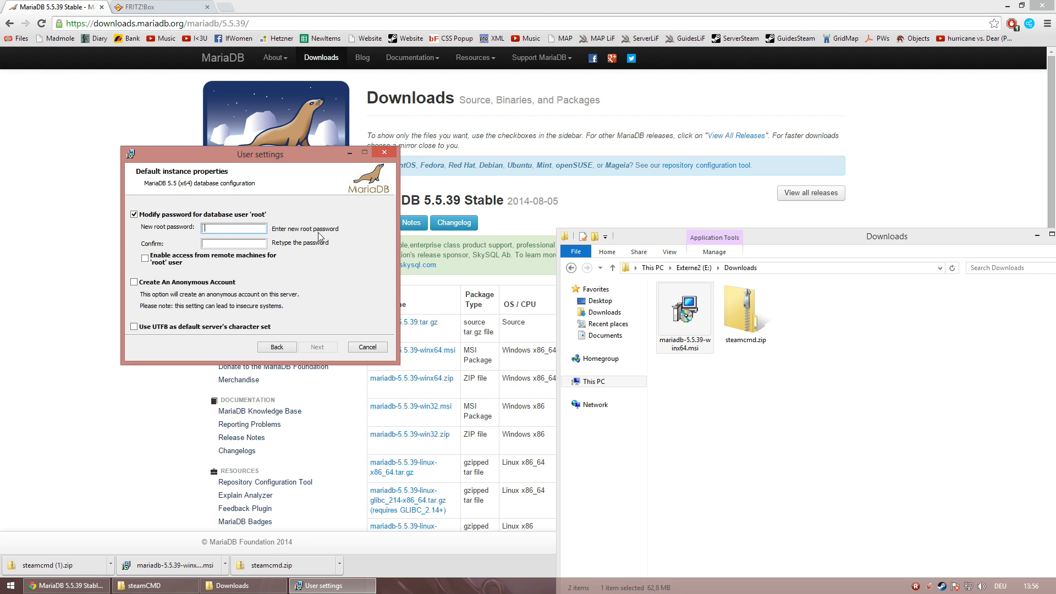
key("super")
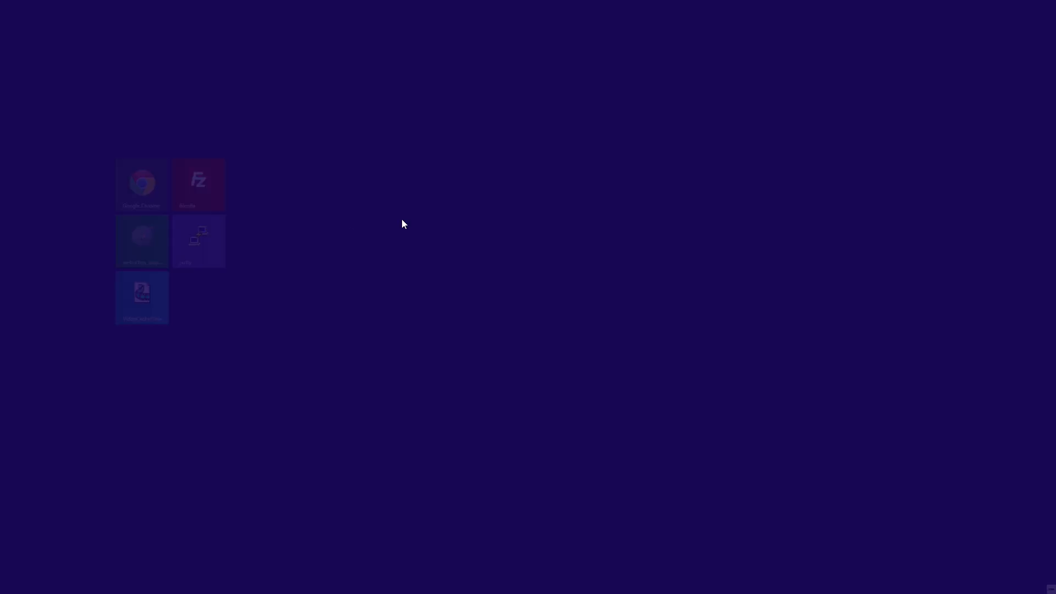
key("super")
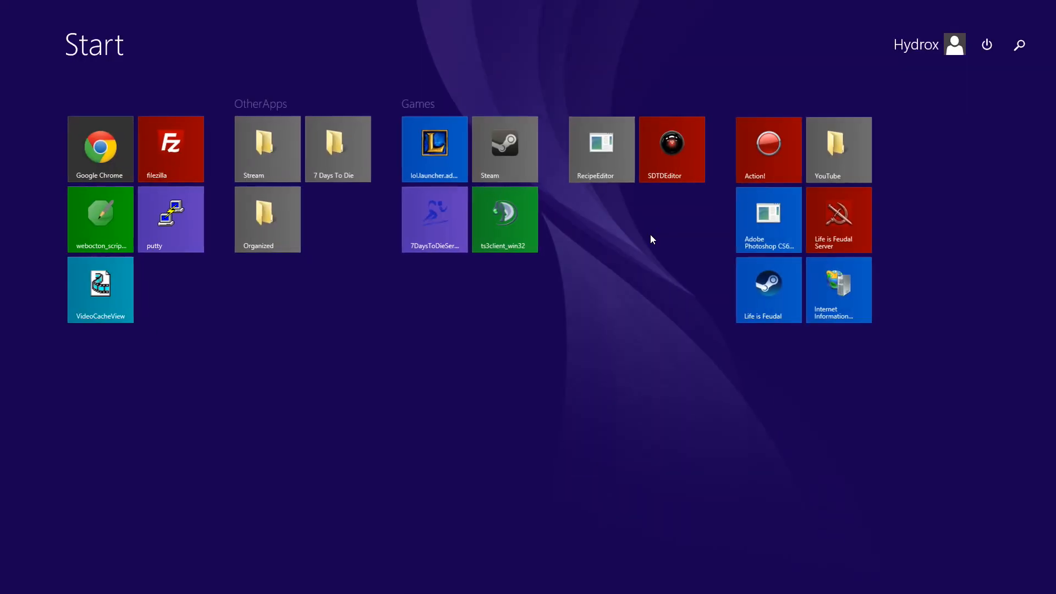
type("note")
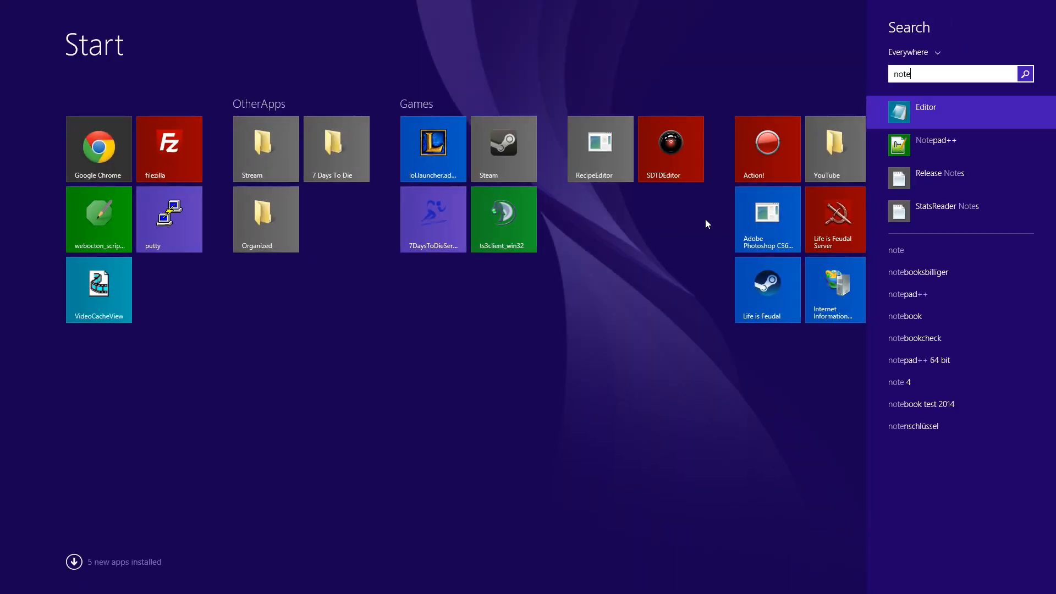
right_click(959, 103)
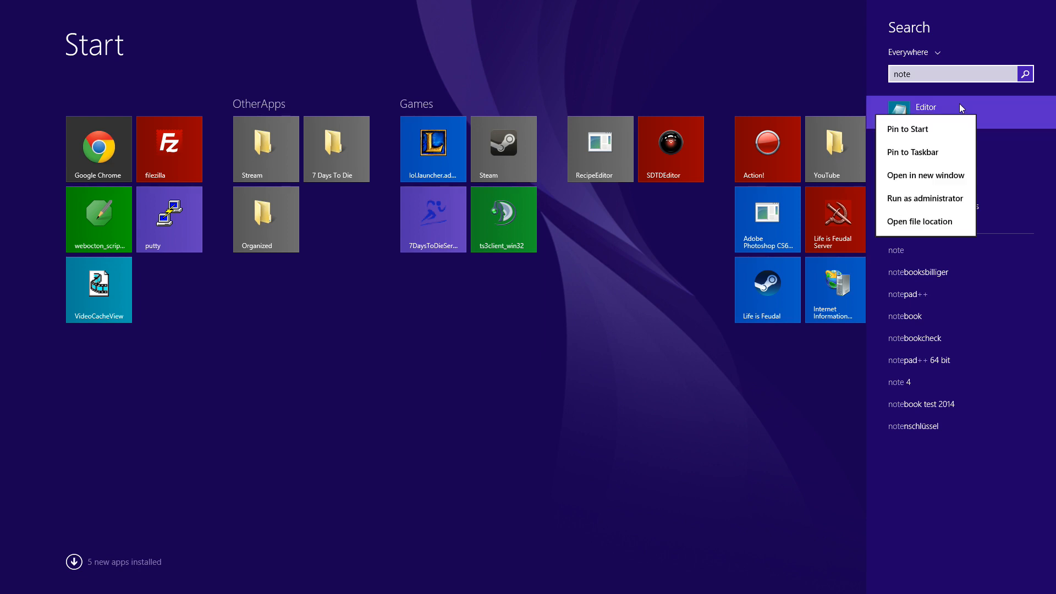
left_click(947, 179)
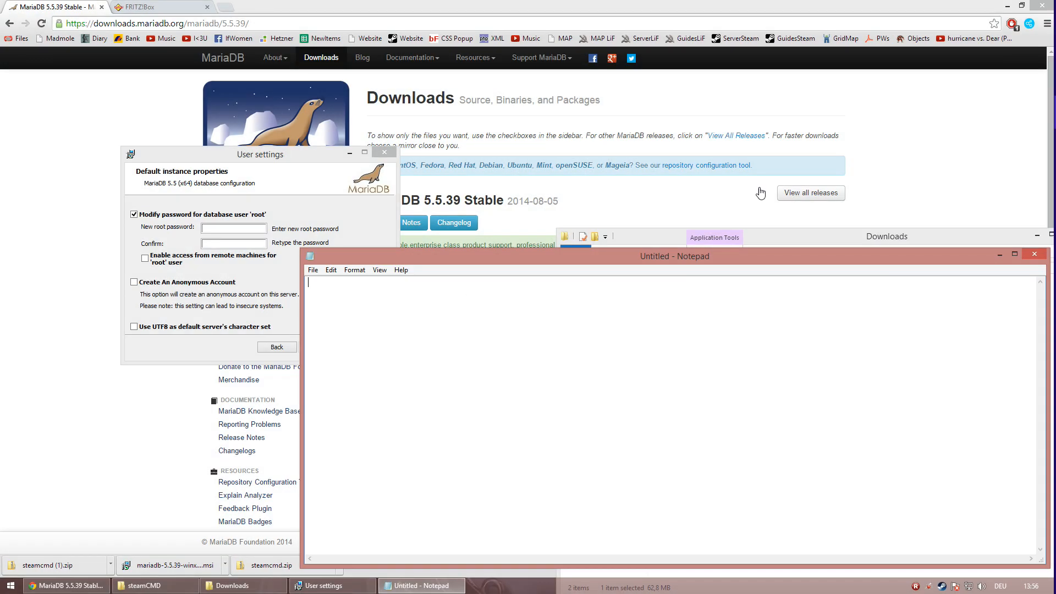
Step: Type a draft password line in Notepad and correct its wrong second character to 'k'
left_click_drag(603, 255, 528, 266)
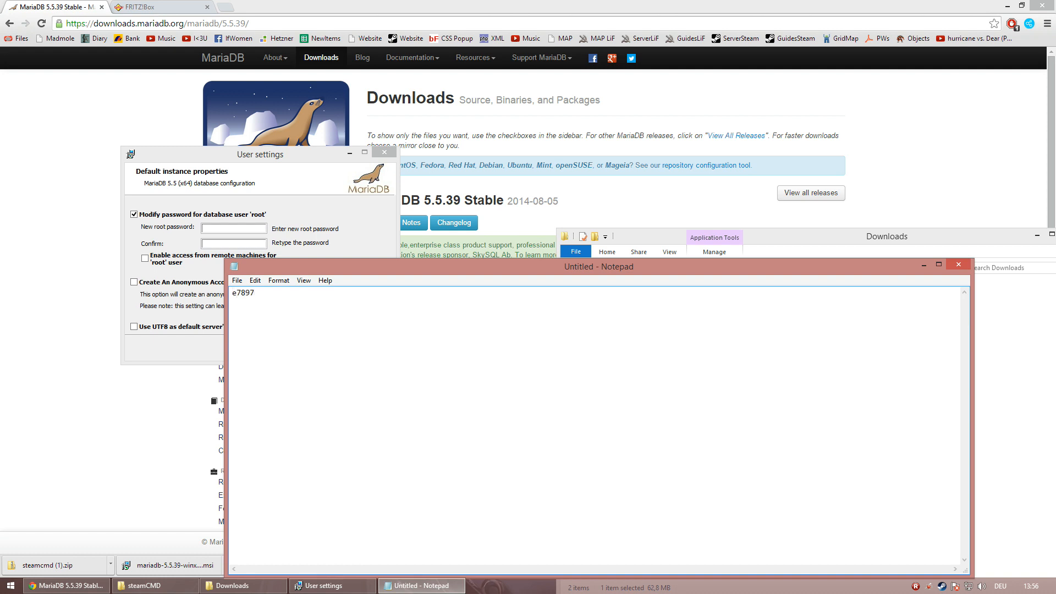
key("BackSpace")
key("BackSpace")
key("BackSpace")
key("BackSpace")
key("BackSpace")
key("BackSpace")
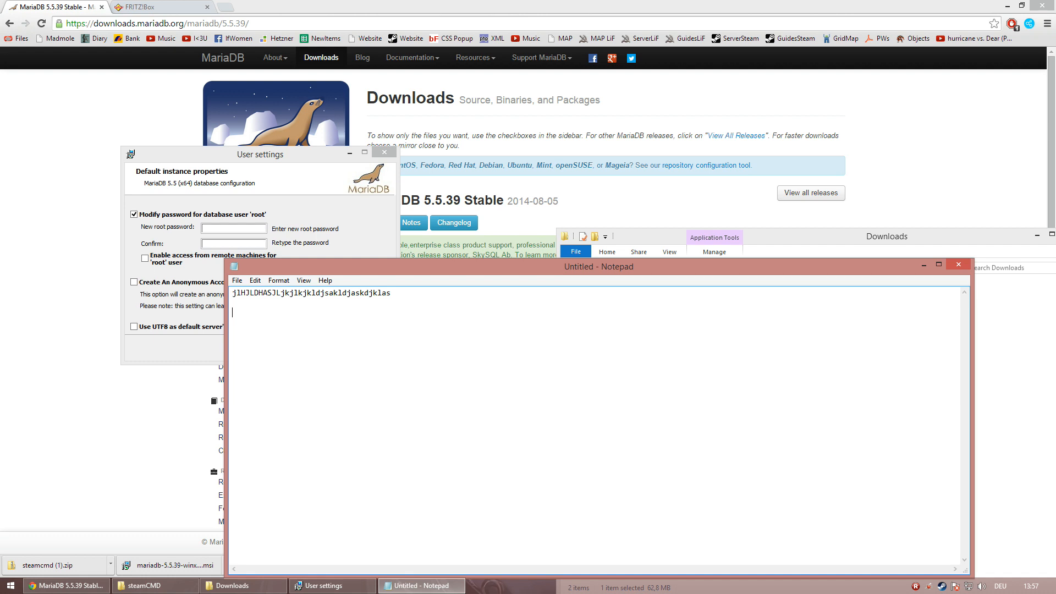
key("shift+Home")
left_click(235, 313)
key("shift+End")
key("ctrl+Home")
key("shift+End")
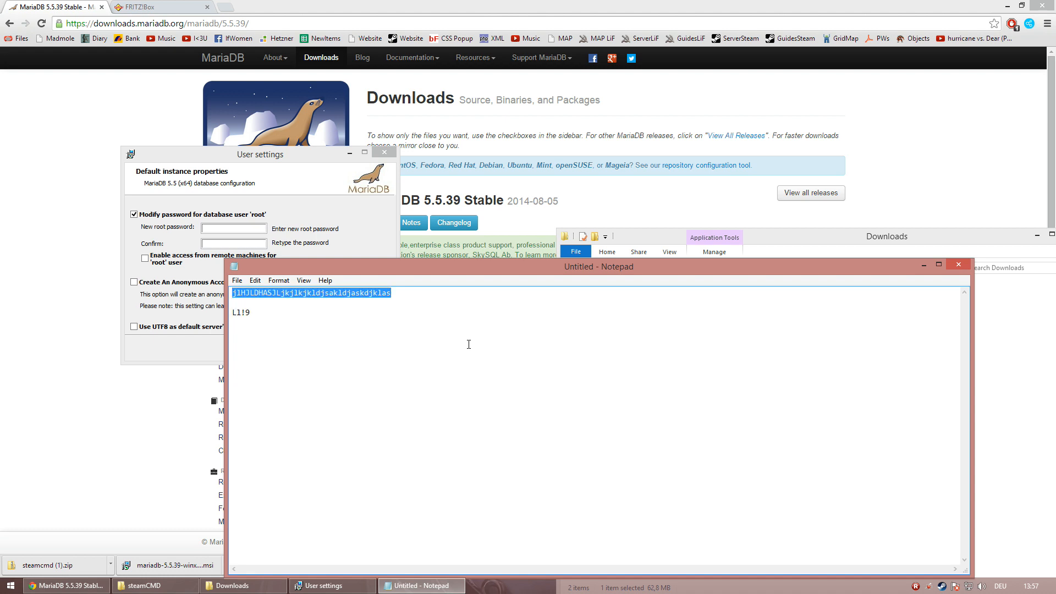
key("Down")
key("Down")
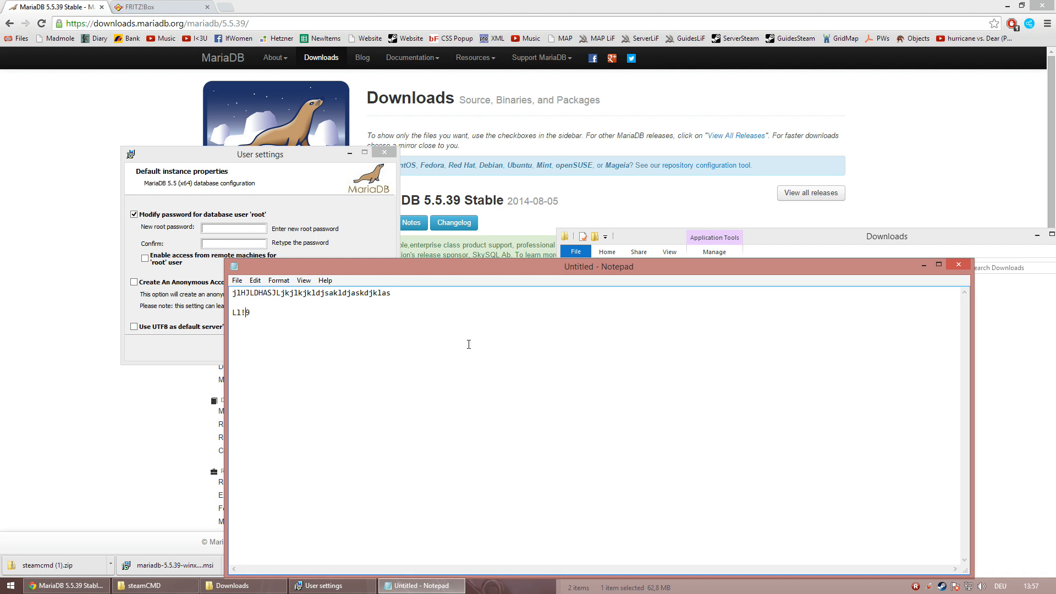
key("Delete")
type("k")
Step: Overwrite the draft line with the new root password and select it for copying
key("shift+Right")
key("Right")
key("shift+Right")
key("Right")
key("shift+Right")
key("Right")
key("shift+Home")
key("shift+Home")
Step: Paste the password into both root password fields, keep default settings and start installing MariaDB
left_click(220, 227)
key("ctrl+v")
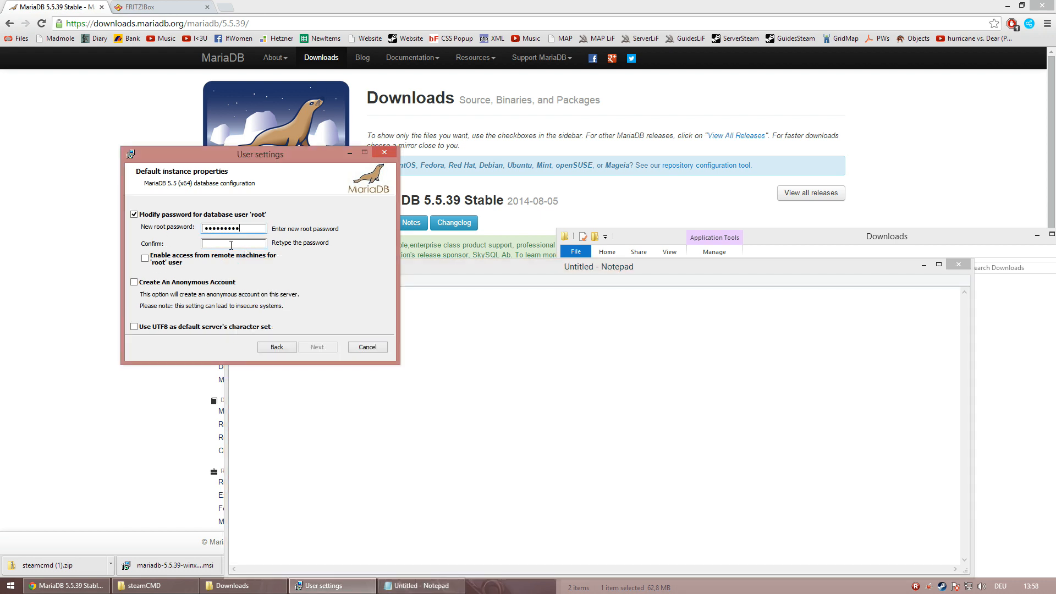
left_click(224, 244)
key("ctrl+v")
left_click(317, 347)
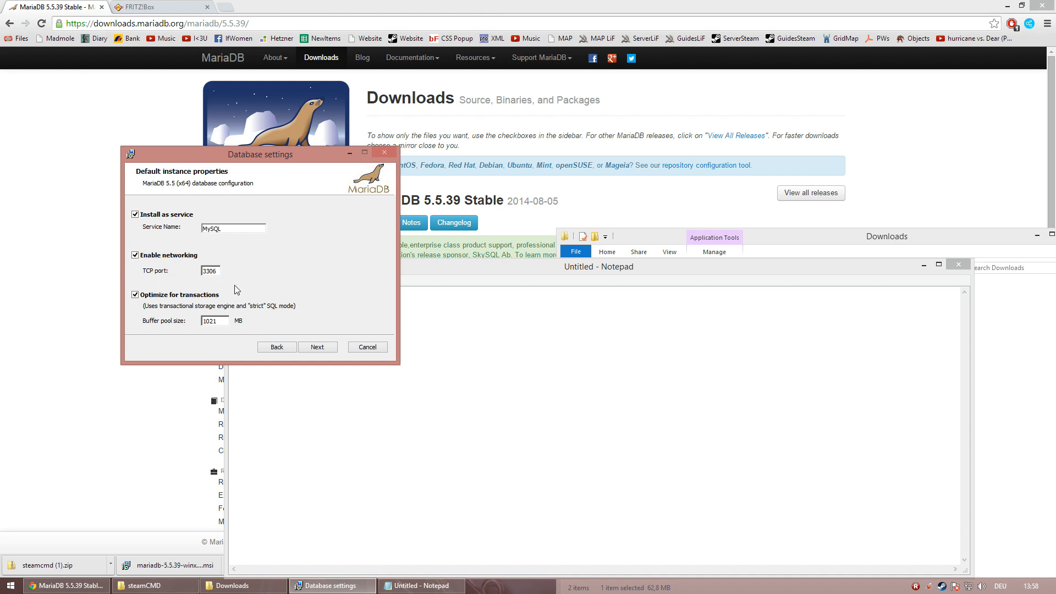
left_click(318, 347)
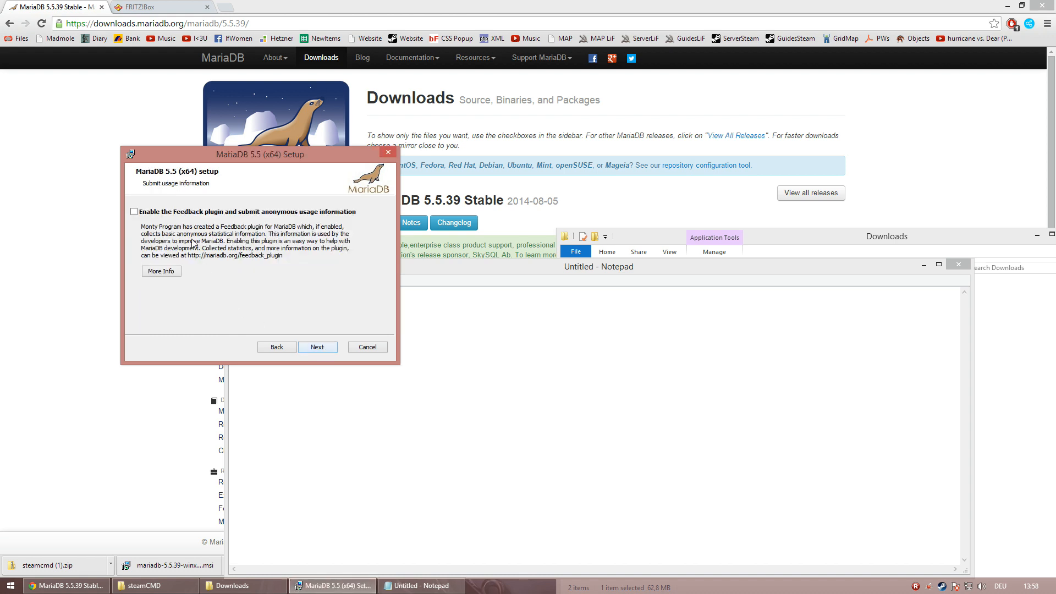
left_click(319, 346)
left_click(310, 347)
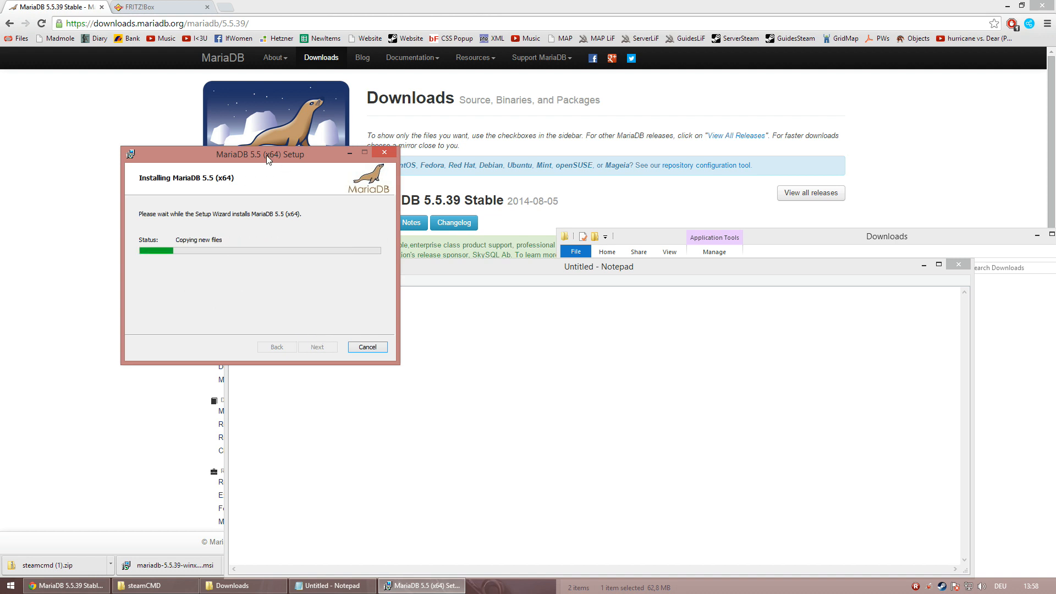
Step: Move the installer aside and close it with Finish once MariaDB 5.5 is installed
left_click_drag(267, 155, 424, 151)
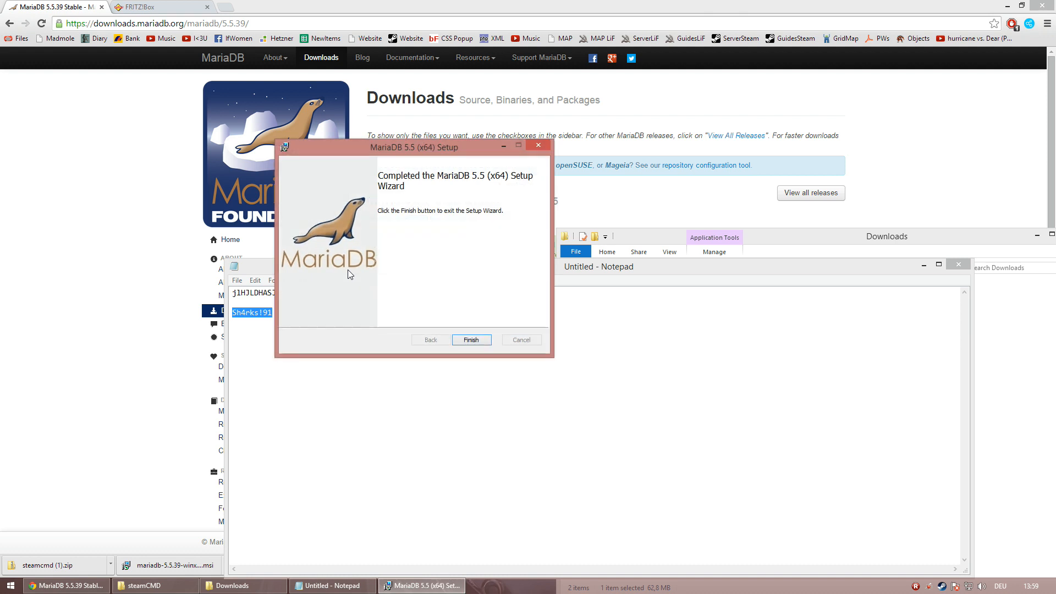
left_click(471, 339)
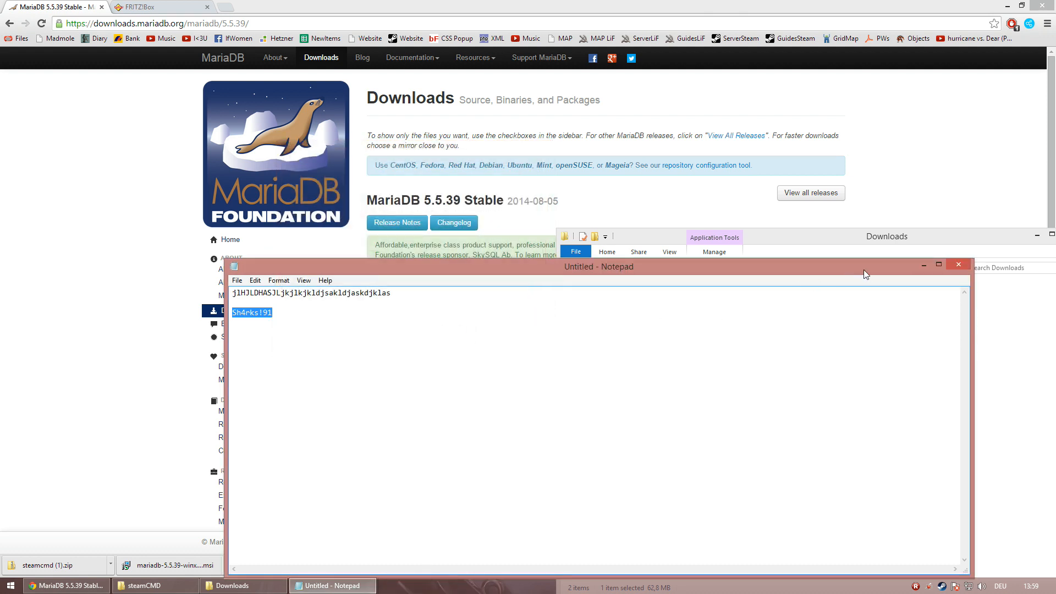
Step: Hide Notepad, close Chrome's MariaDB downloads tab and minimise the browser
left_click_drag(863, 269, 806, 274)
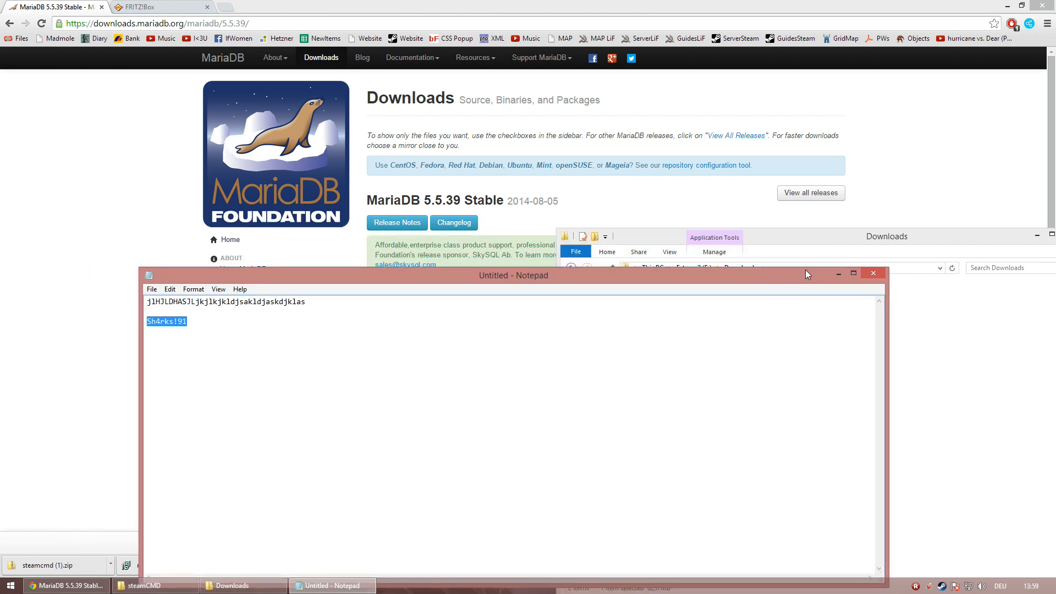
left_click(838, 273)
left_click_drag(801, 237, 554, 166)
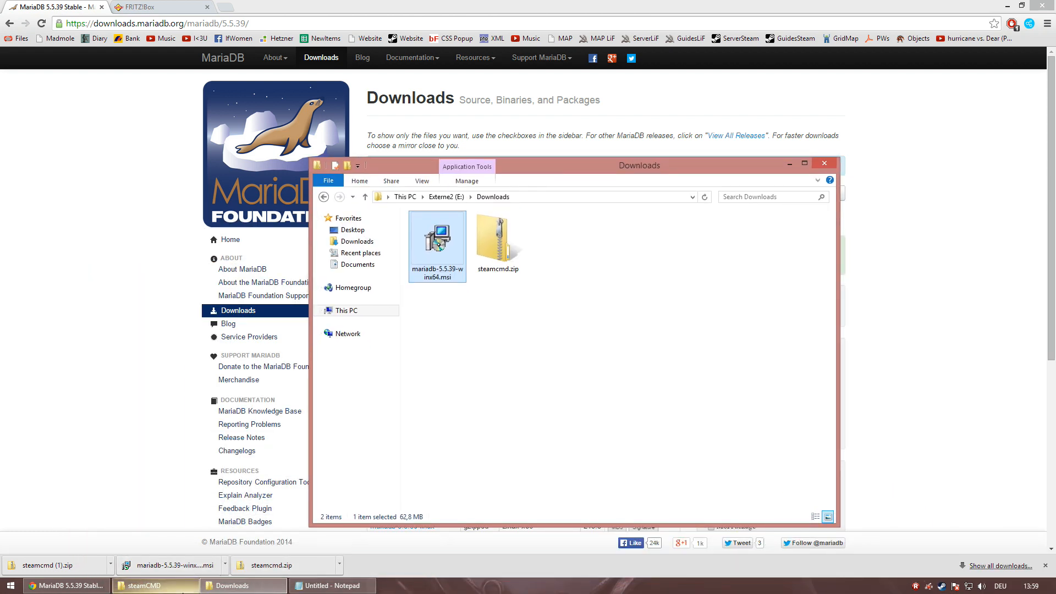
left_click(94, 337)
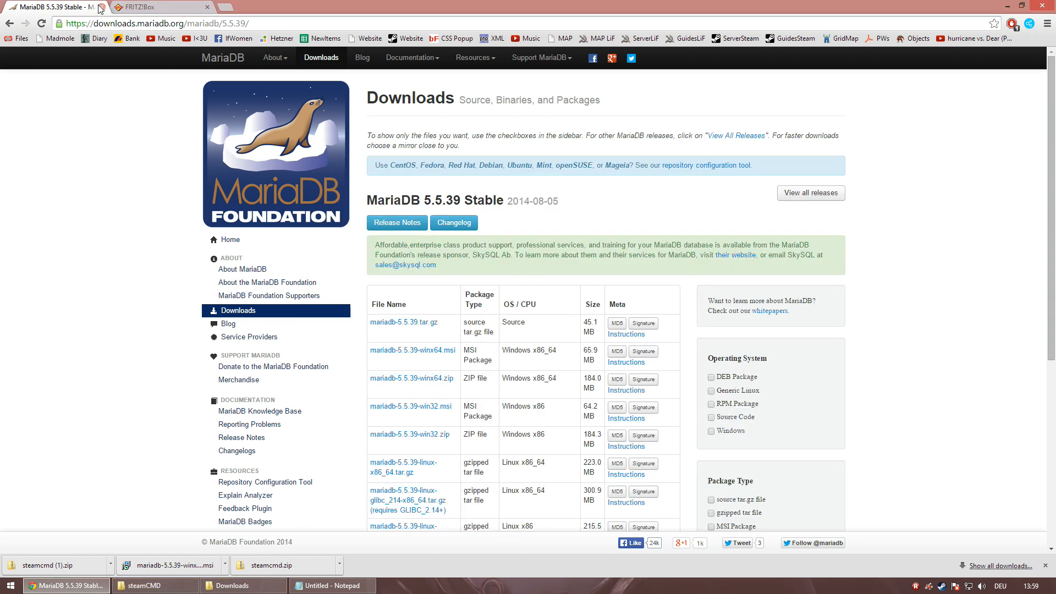
left_click(101, 7)
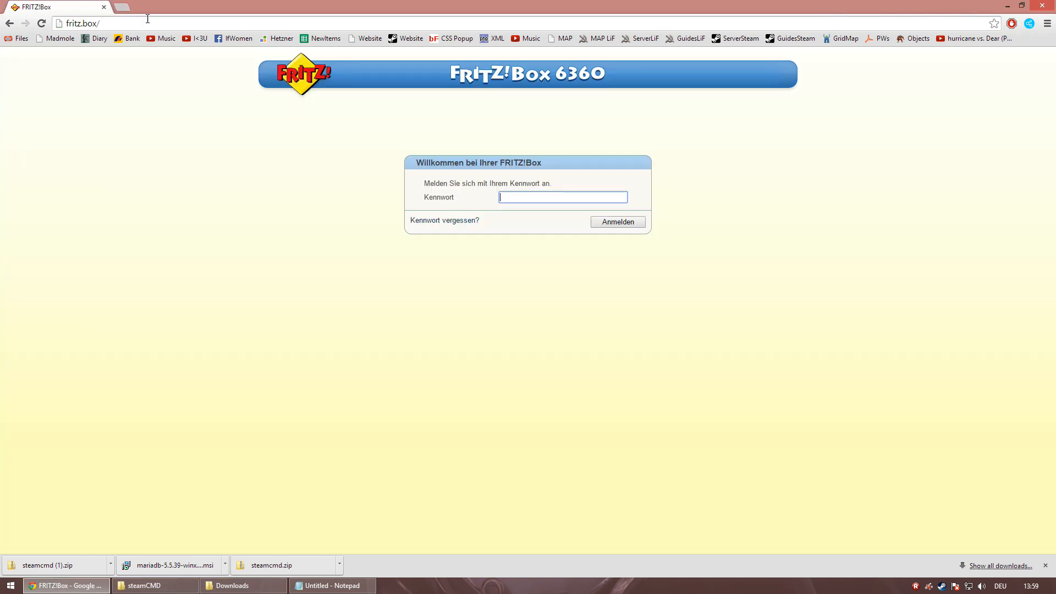
left_click_drag(454, 283, 229, 90)
left_click_drag(275, 4, 755, 284)
left_click(1014, 6)
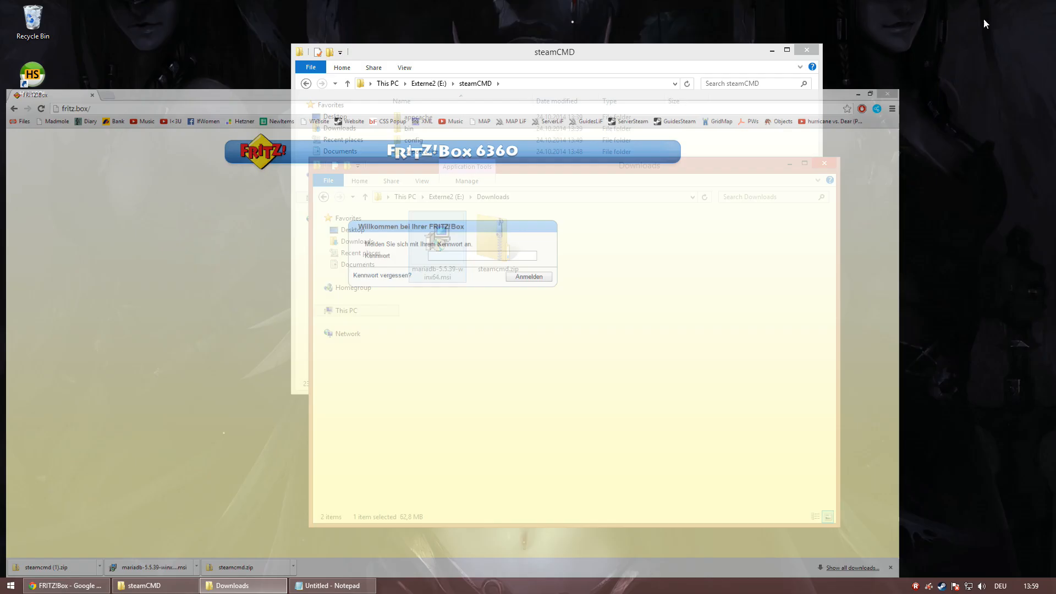
Step: Open E:\steamCMD\life is feudal and then its config folder containing world_1.xml
left_click(721, 137)
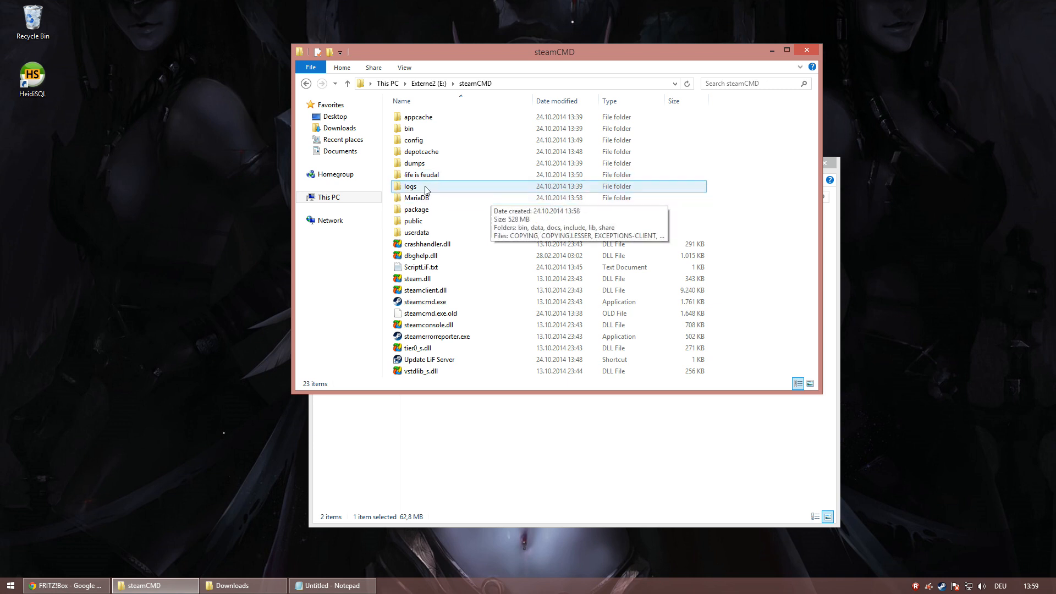
double_click(454, 176)
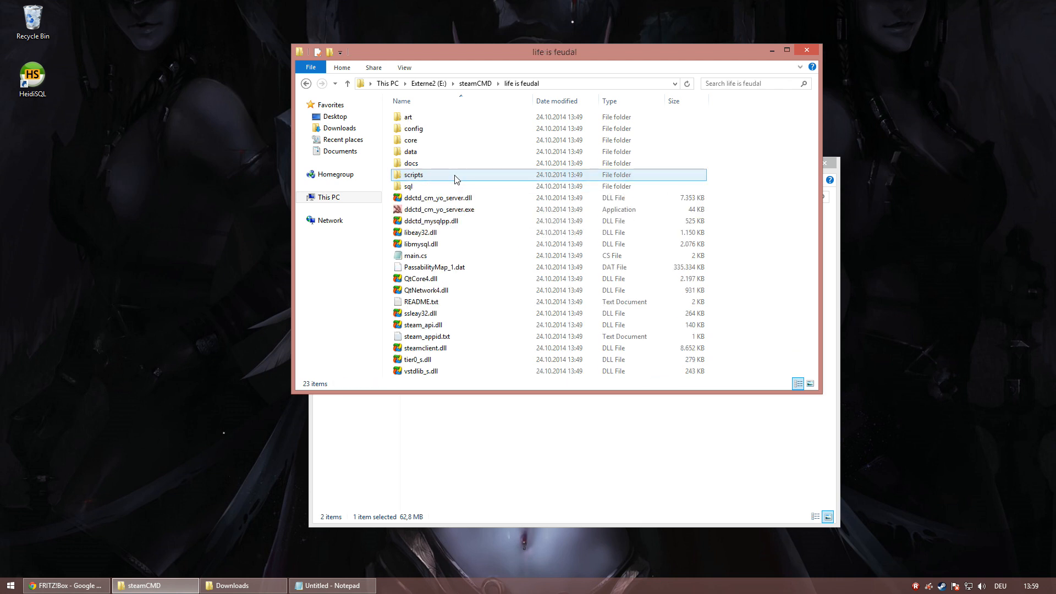
double_click(428, 129)
Step: Open world_1.xml from the config folder in Notepad, then reopen its context menu
left_click(433, 118)
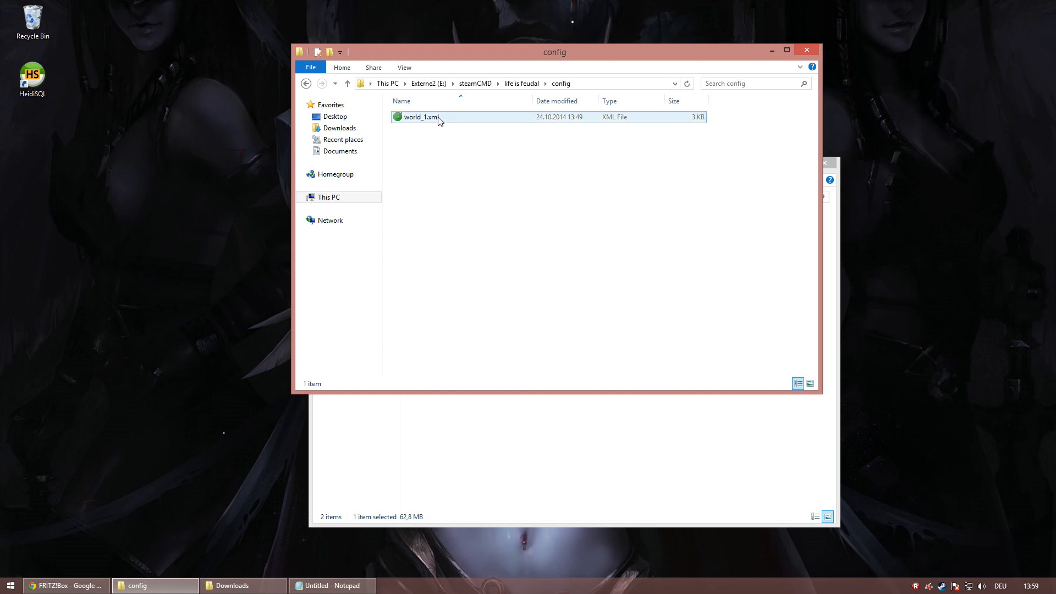
right_click(433, 122)
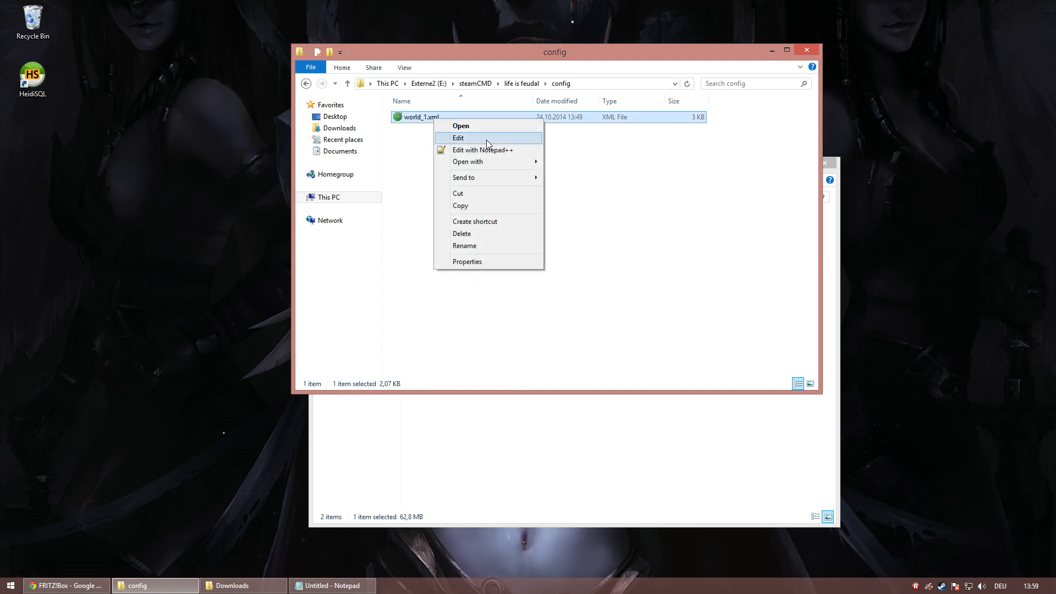
left_click(487, 142)
left_click_drag(523, 259, 498, 267)
left_click(452, 199)
left_click(431, 122)
right_click(431, 122)
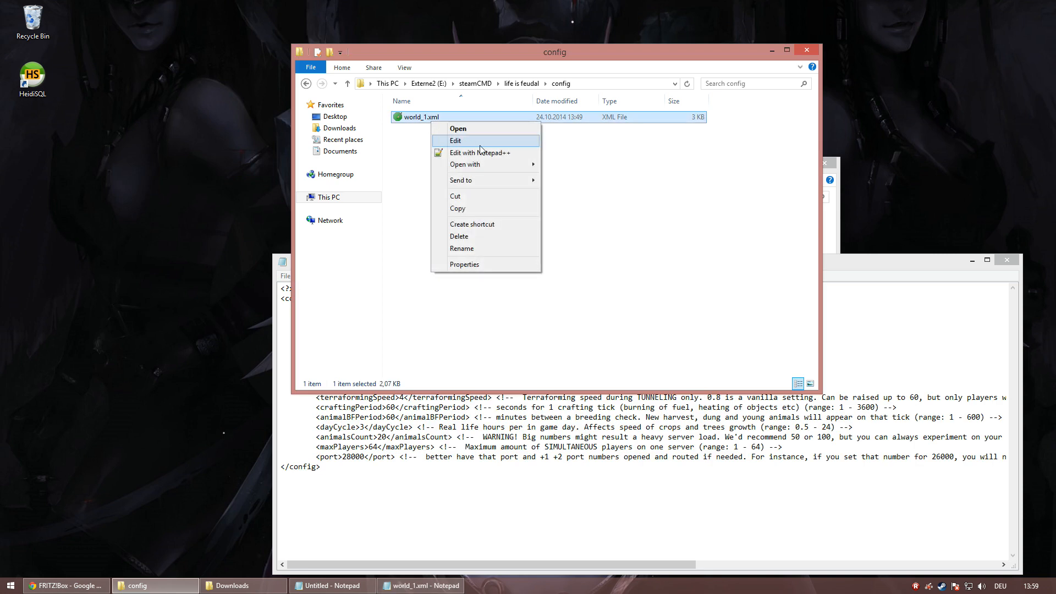
Step: Open world_1.xml in Notepad++ and move the Notepad copy aside
left_click(506, 155)
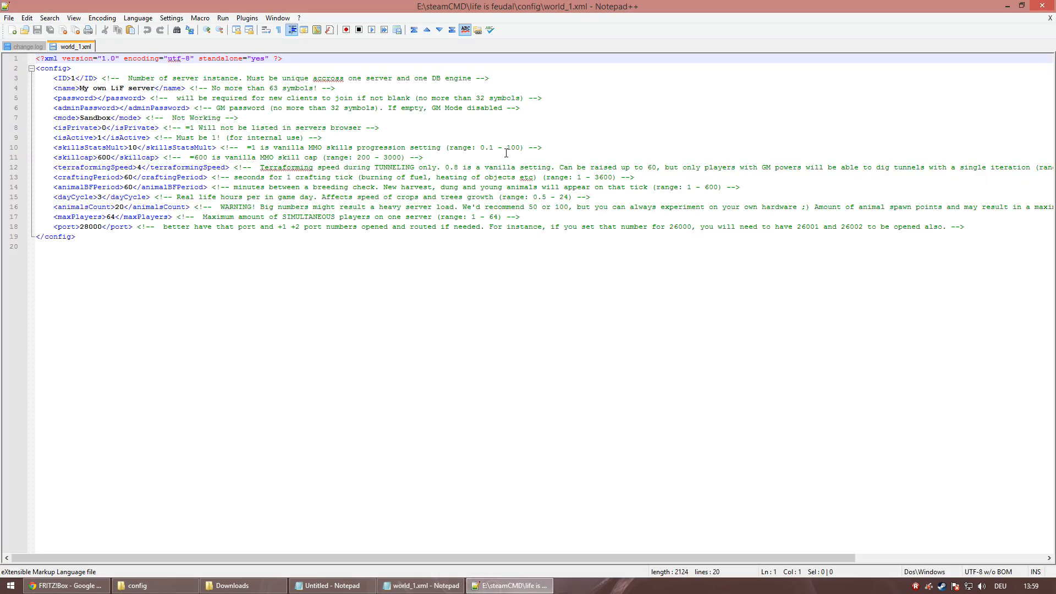
left_click(421, 585)
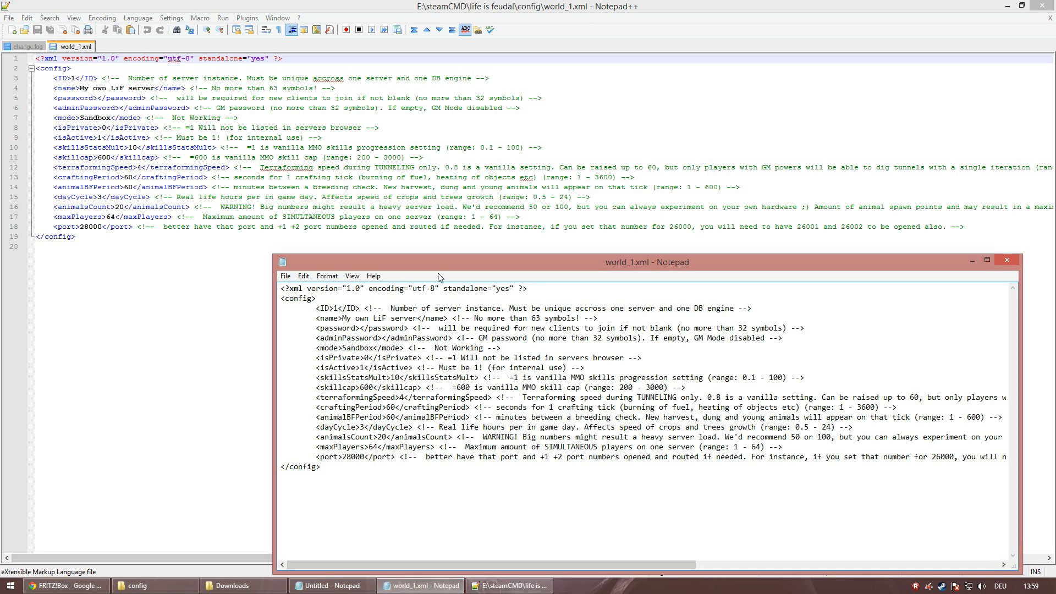
left_click_drag(746, 199, 354, 185)
left_click_drag(424, 436, 373, 473)
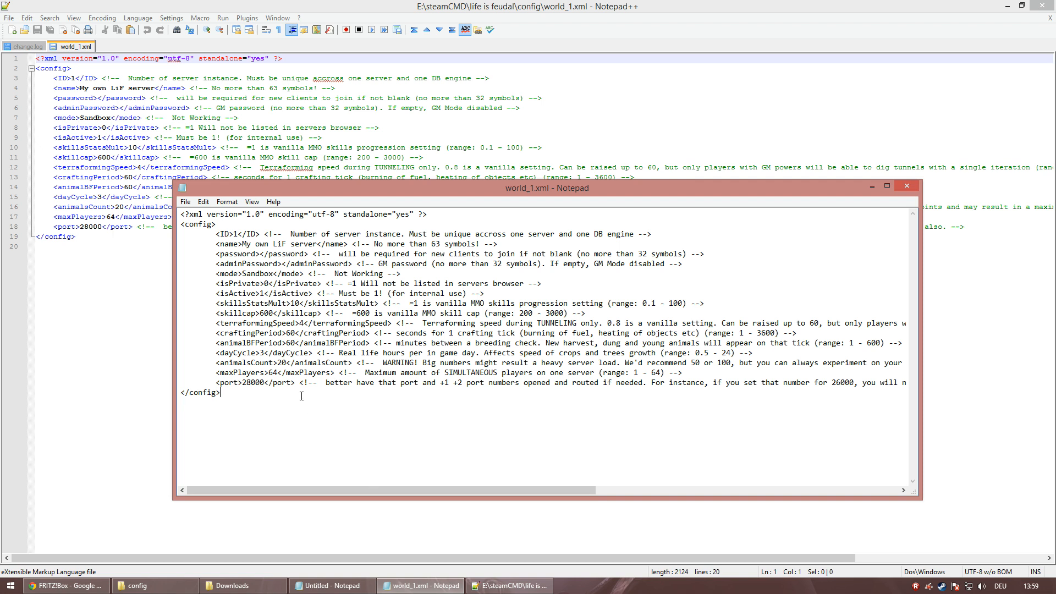
left_click_drag(269, 188, 352, 247)
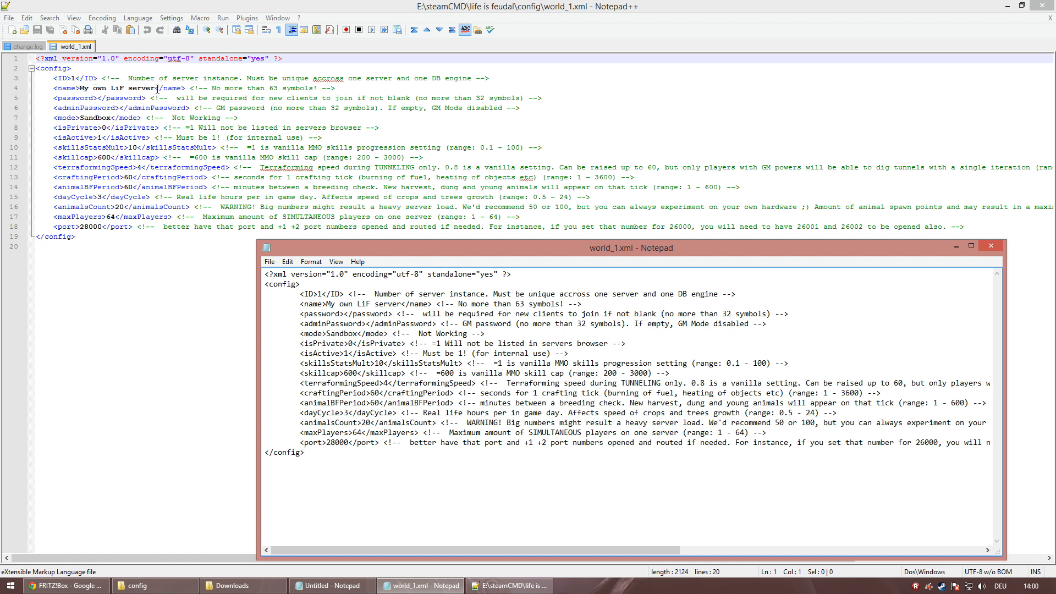
Step: Replace 'My own LiF server' with 'HydroxTV Server' and enter a join password
left_click(81, 89)
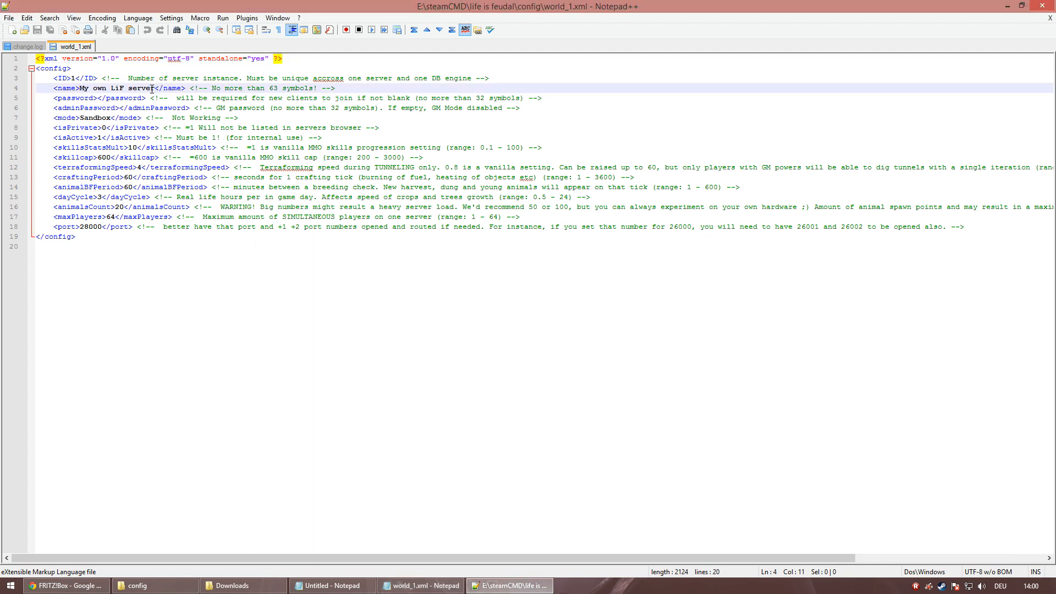
left_click(157, 86, "shift")
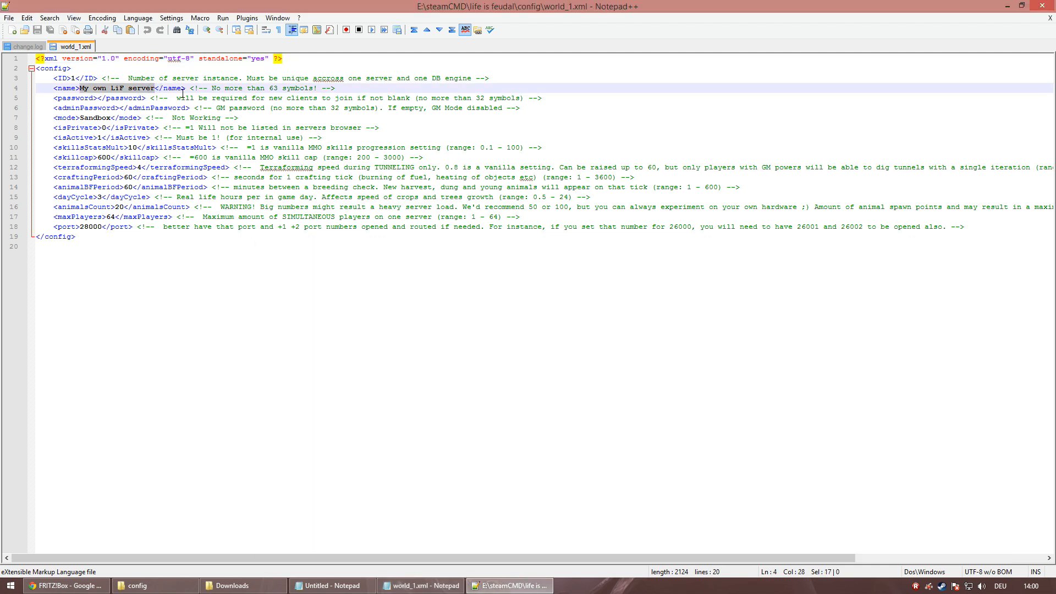
type("HydroxTV S")
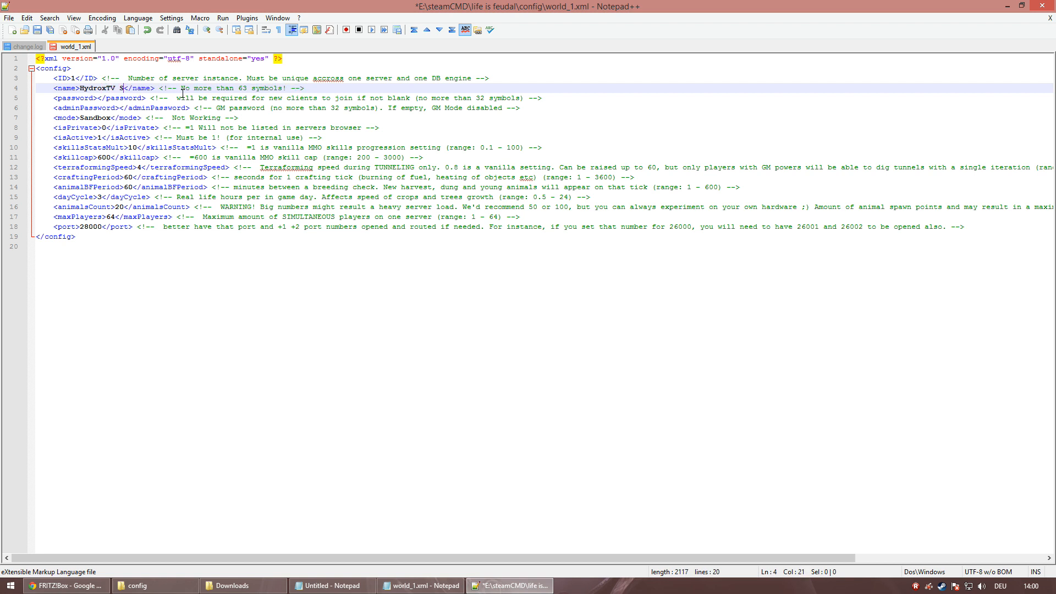
type("erver")
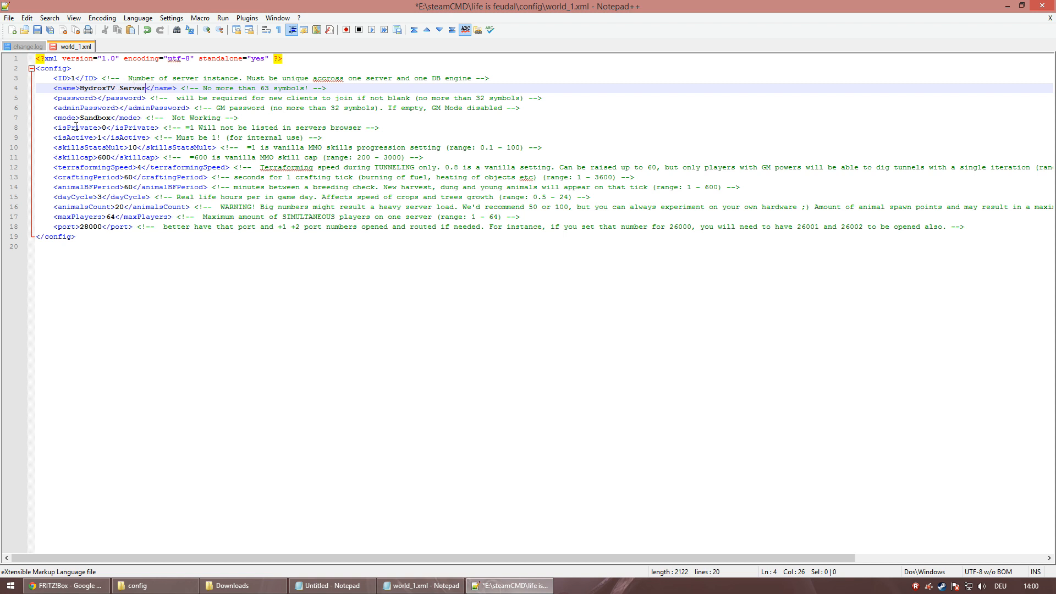
left_click(97, 99)
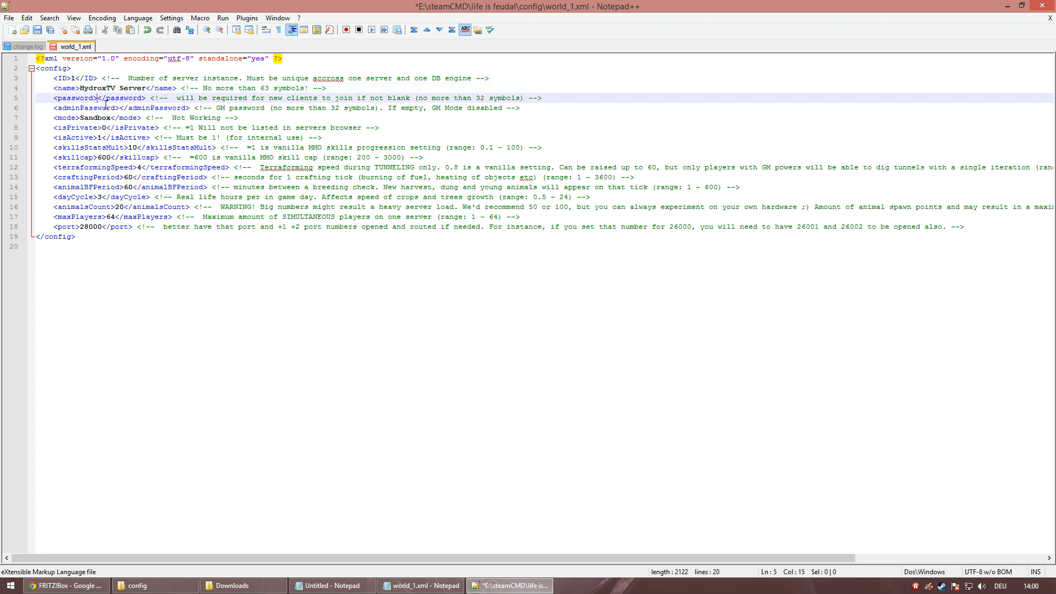
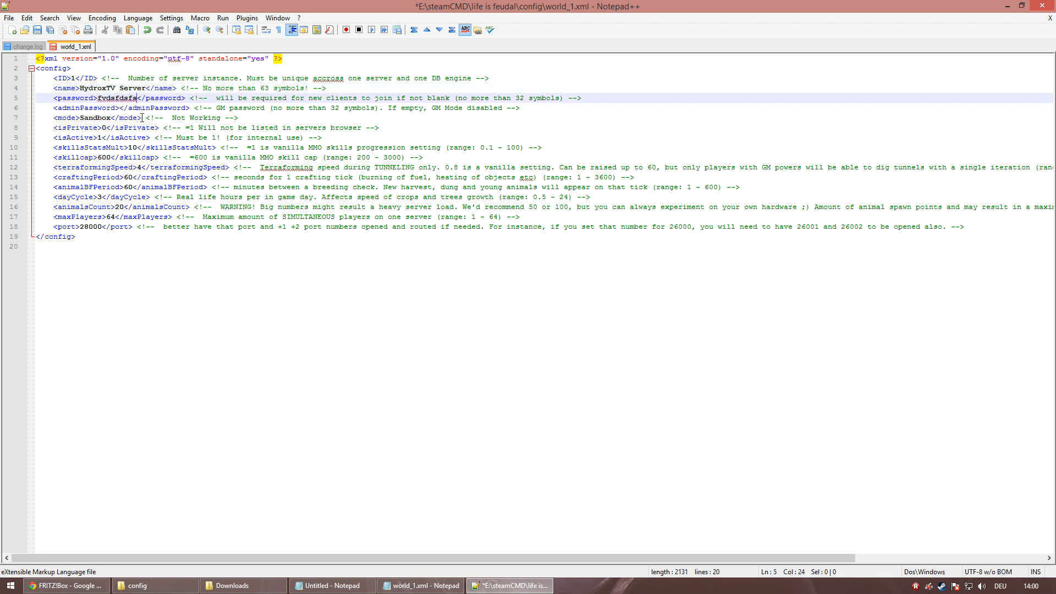
left_click(122, 108)
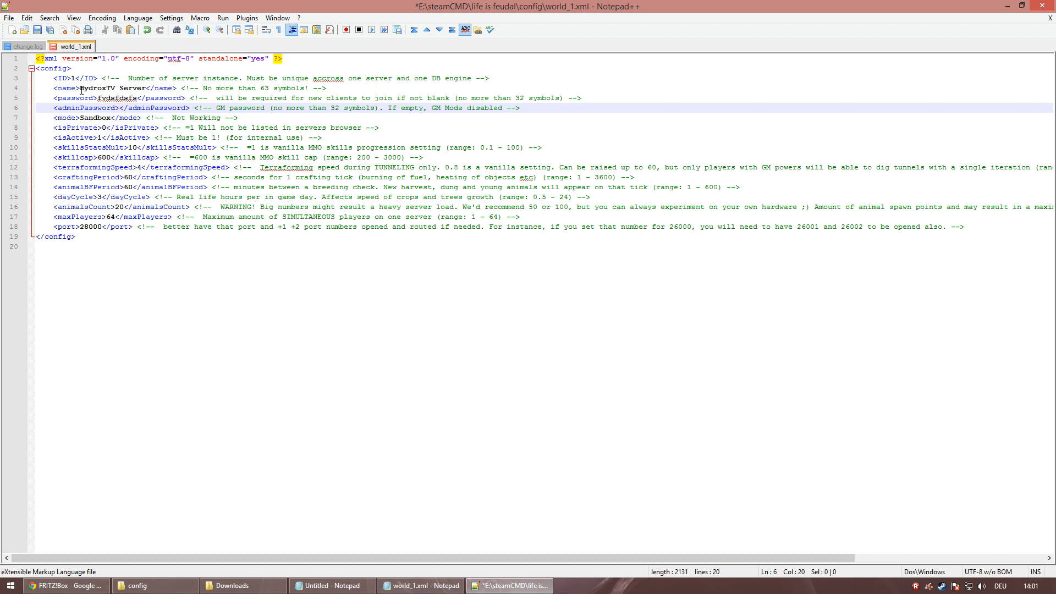
Step: Review the server name, password and port 28000 lines in world_1.xml
left_click_drag(79, 90, 179, 97)
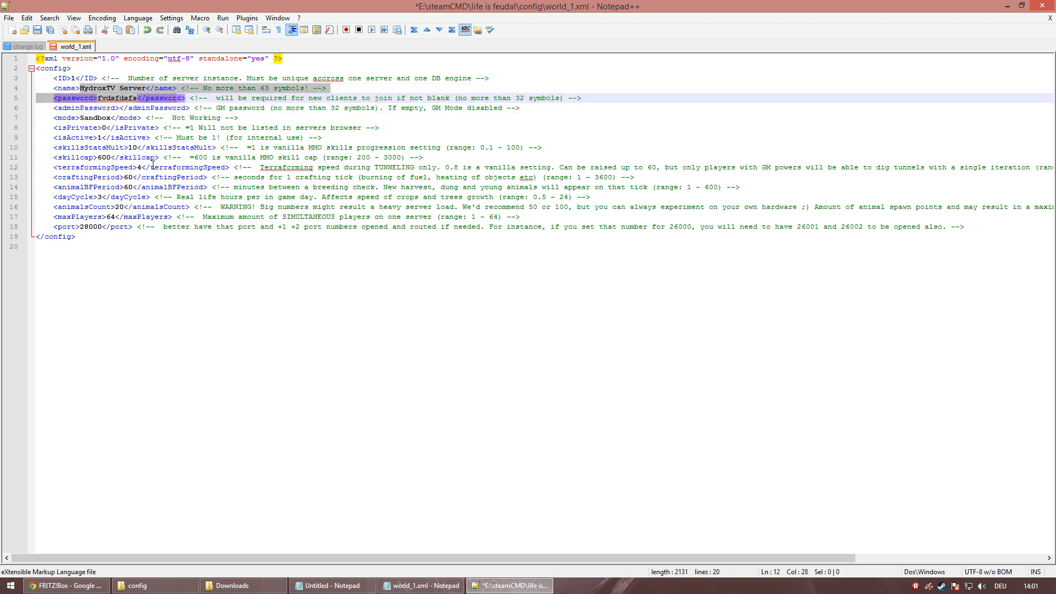
left_click(82, 167)
left_click(84, 226)
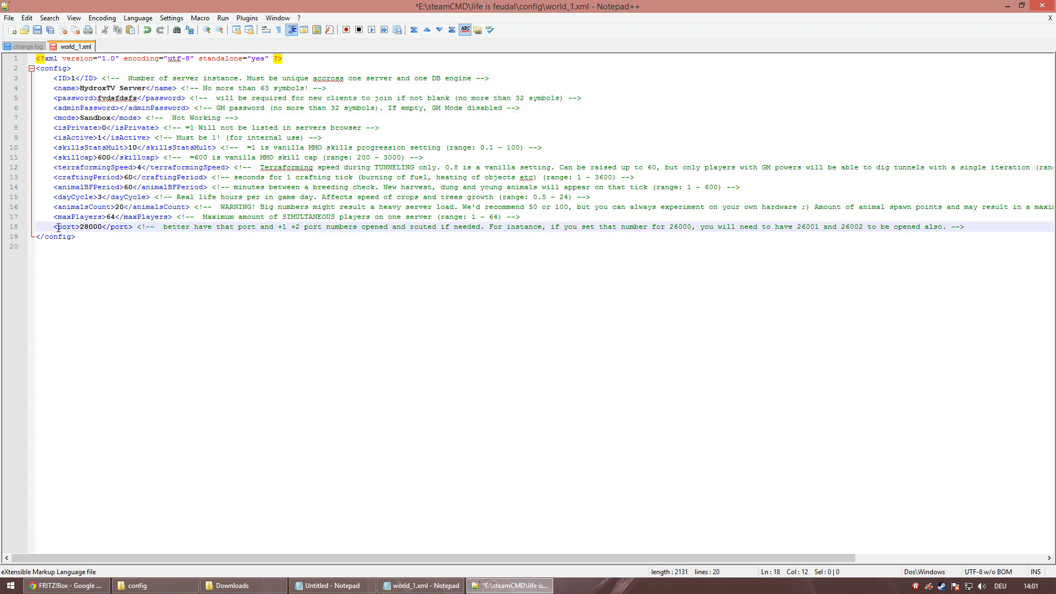
left_click_drag(58, 227, 126, 223)
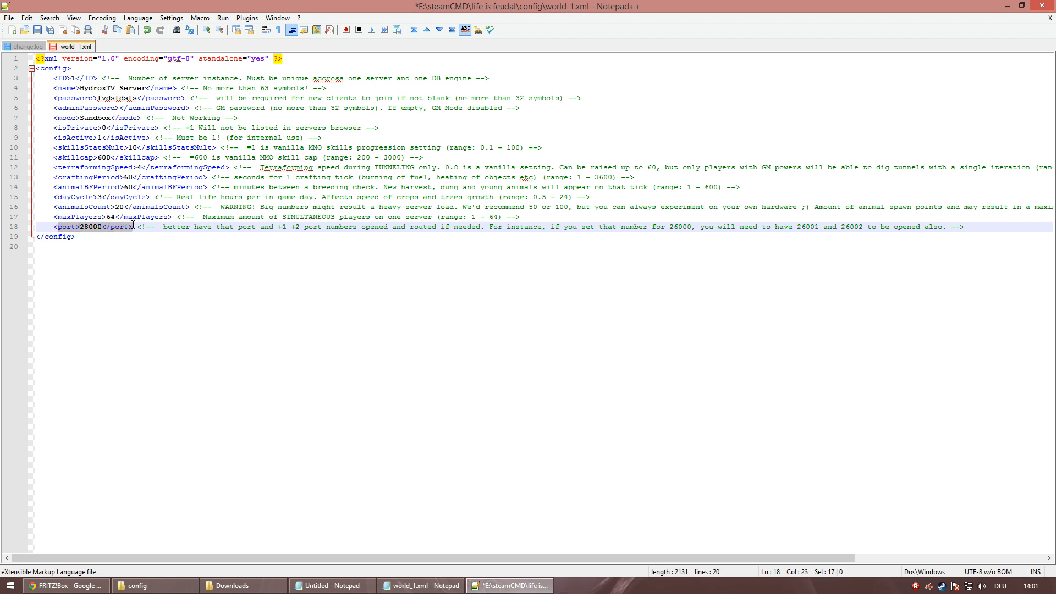
left_click(106, 227)
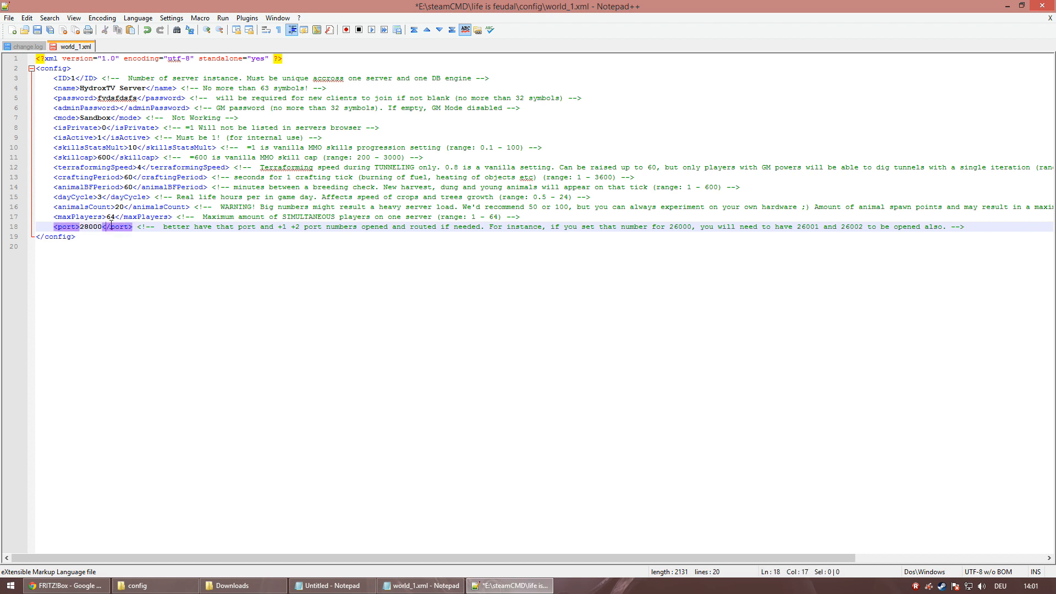
left_click(80, 227)
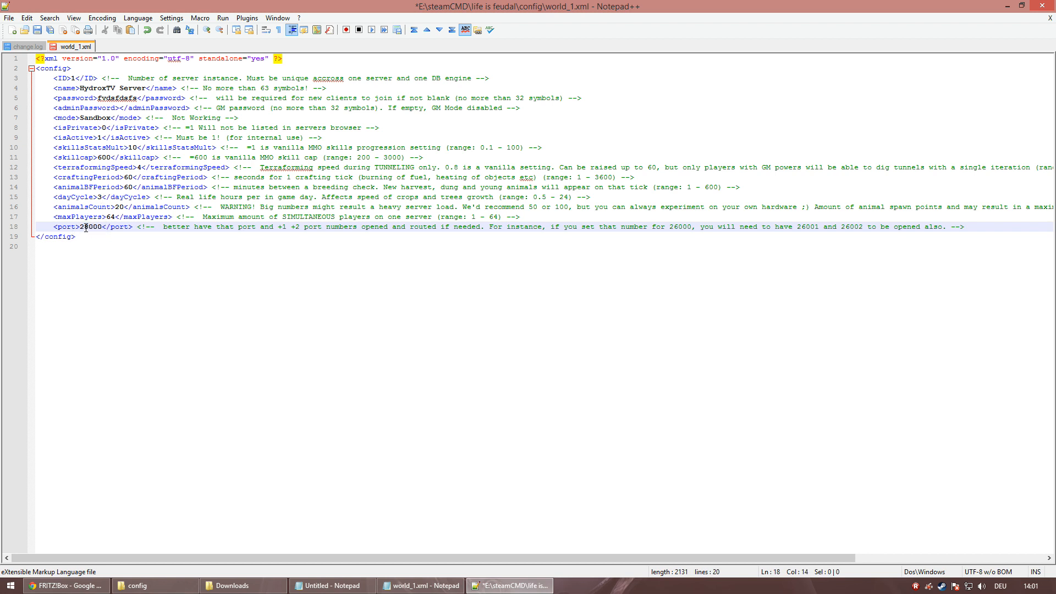
double_click(92, 227)
left_click(86, 227)
key("ctrl+Right")
key("ctrl+Right")
key("ctrl+Right")
key("ctrl+Right")
key("ctrl+Right")
double_click(83, 228)
left_click(98, 237)
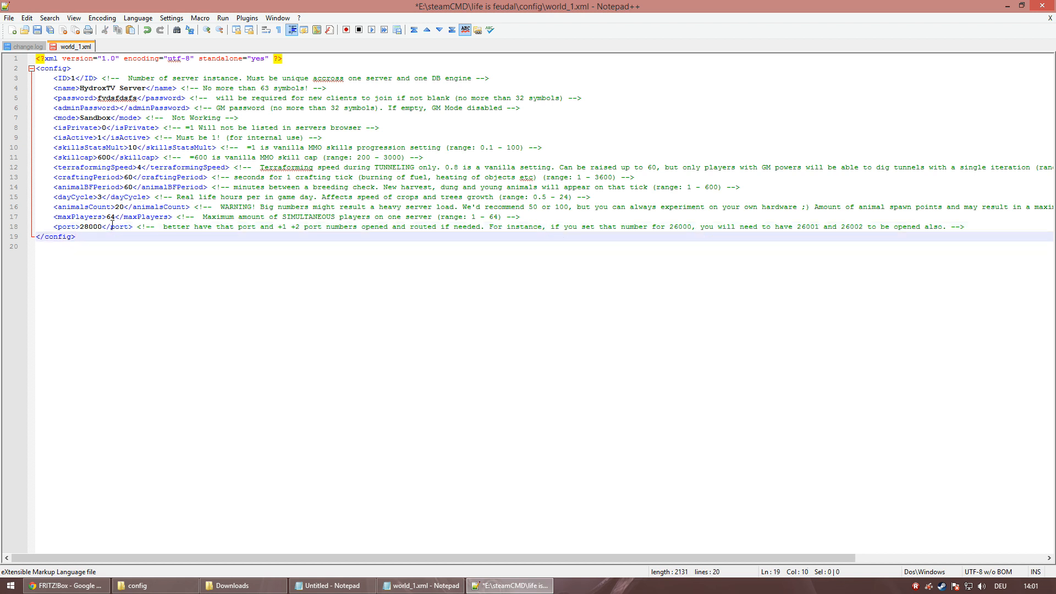
Step: Save world_1.xml from the File menu and close Notepad++
left_click(7, 20)
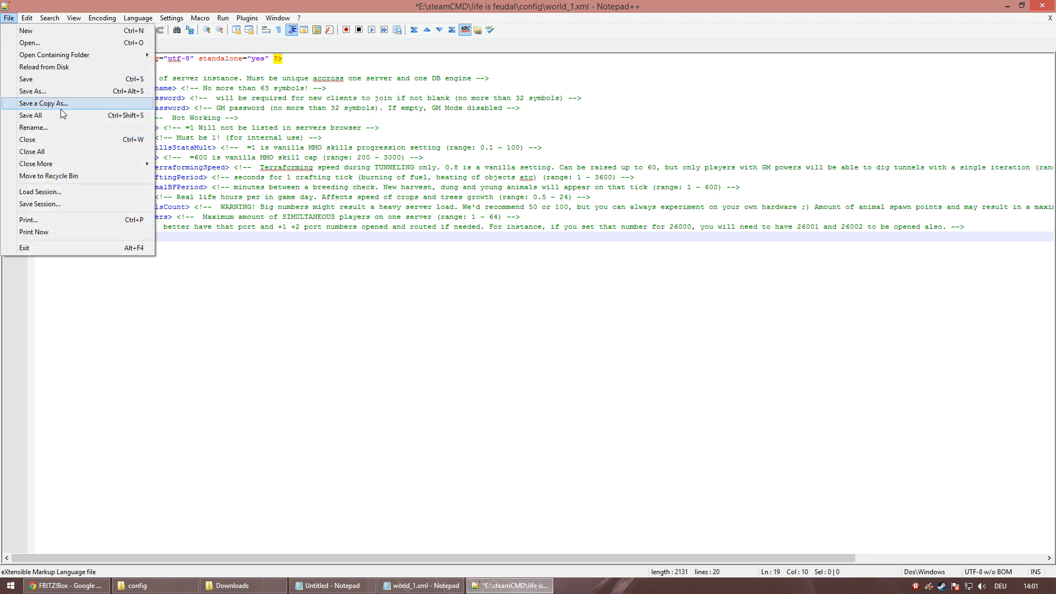
left_click(131, 81)
key("Up")
key("Up")
key("Up")
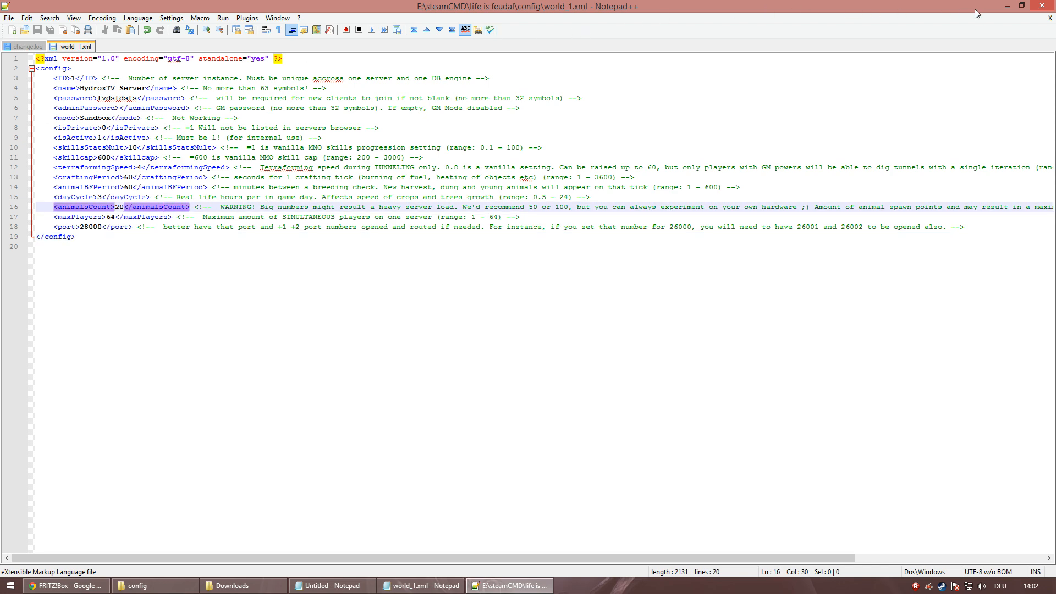
left_click(1041, 5)
left_click(506, 183)
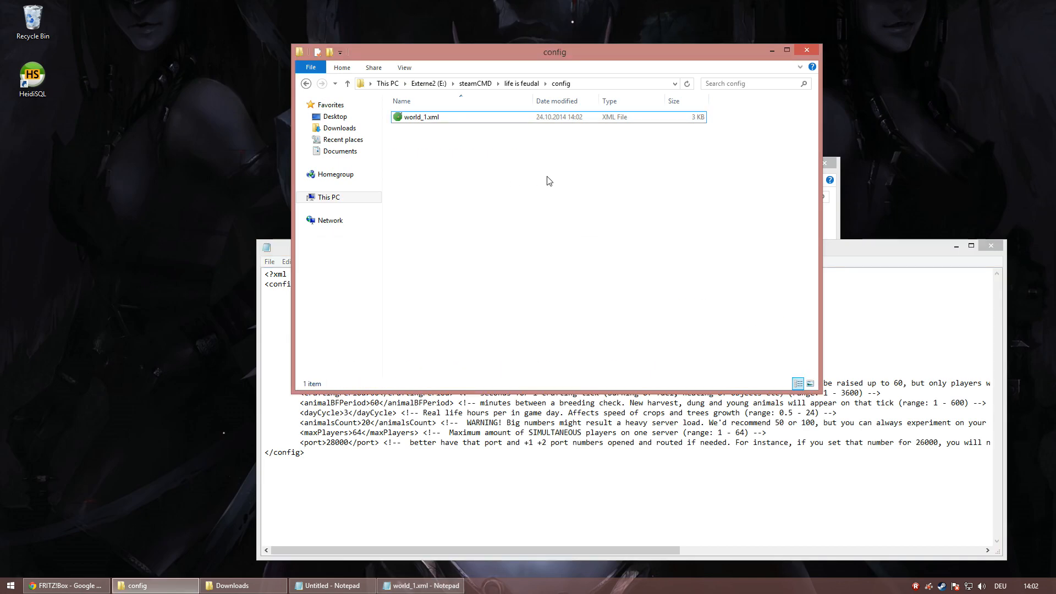
Step: Go from config up to the life is feudal folder, into docs, and select config_local.cs
left_click(524, 88)
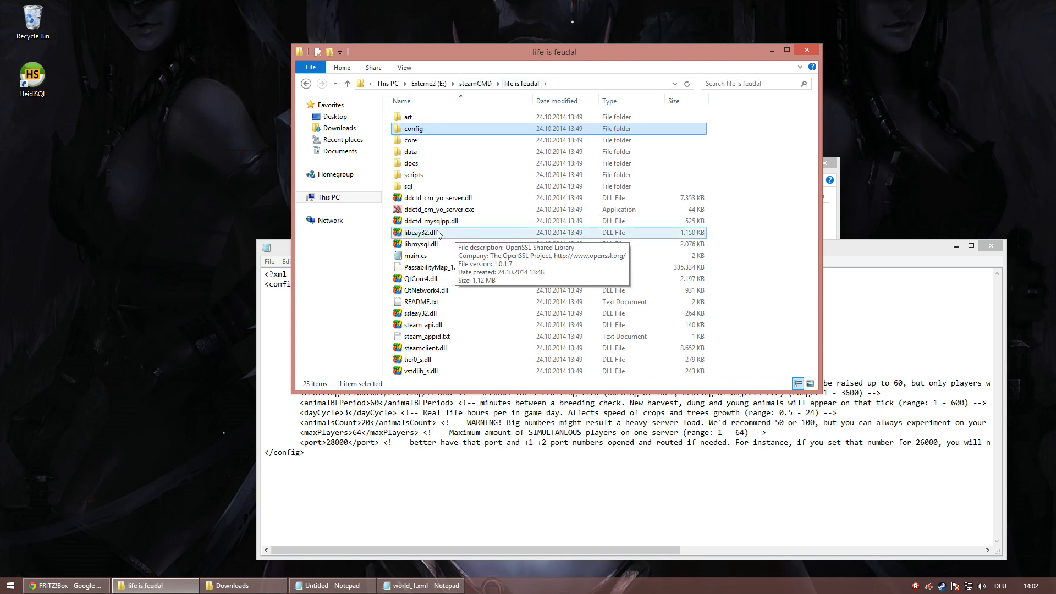
double_click(430, 154)
key("alt+Left")
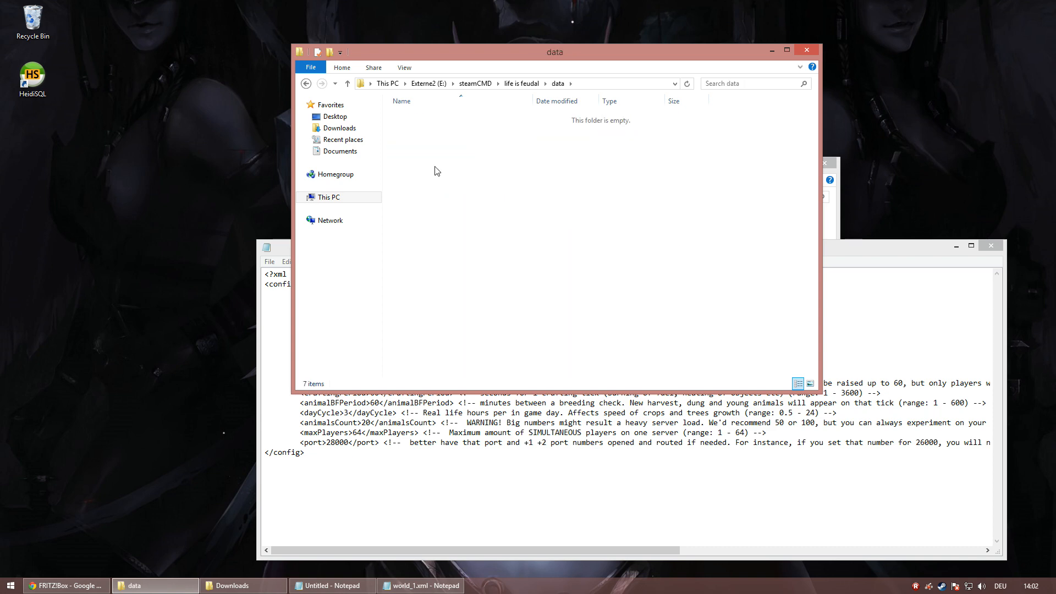
double_click(423, 167)
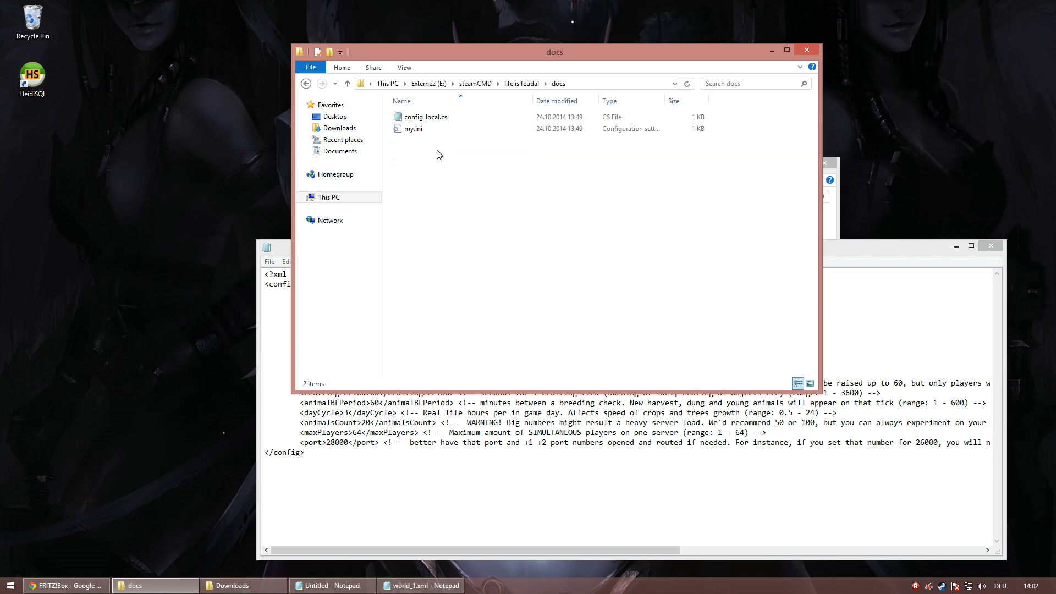
left_click(444, 121)
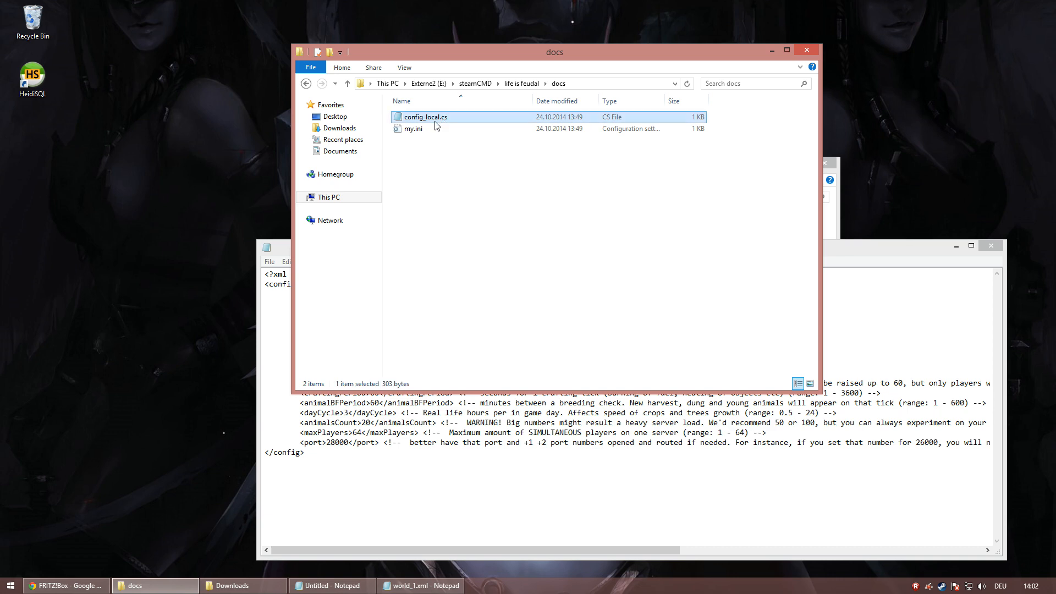
Step: Close the world_1.xml Notepad window and open config_local.cs in Notepad via Edit
left_click(641, 464)
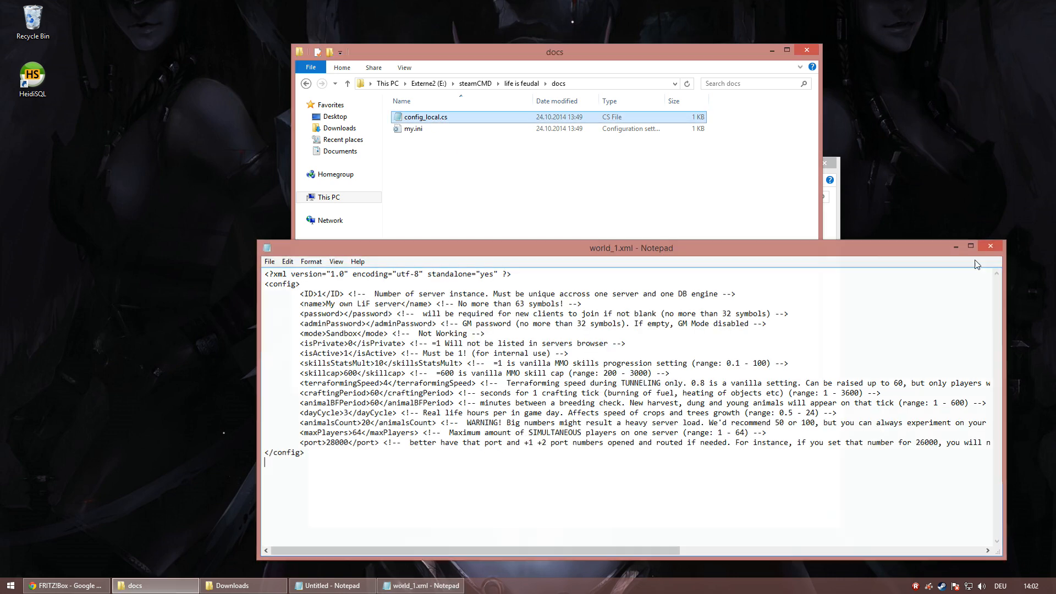
left_click(990, 245)
right_click(424, 117)
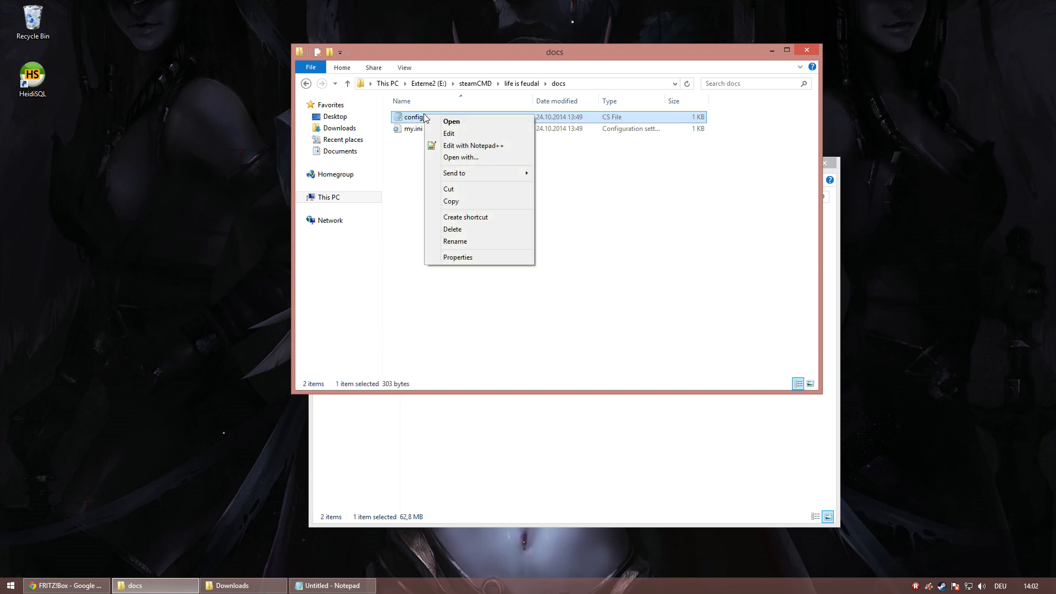
left_click(465, 133)
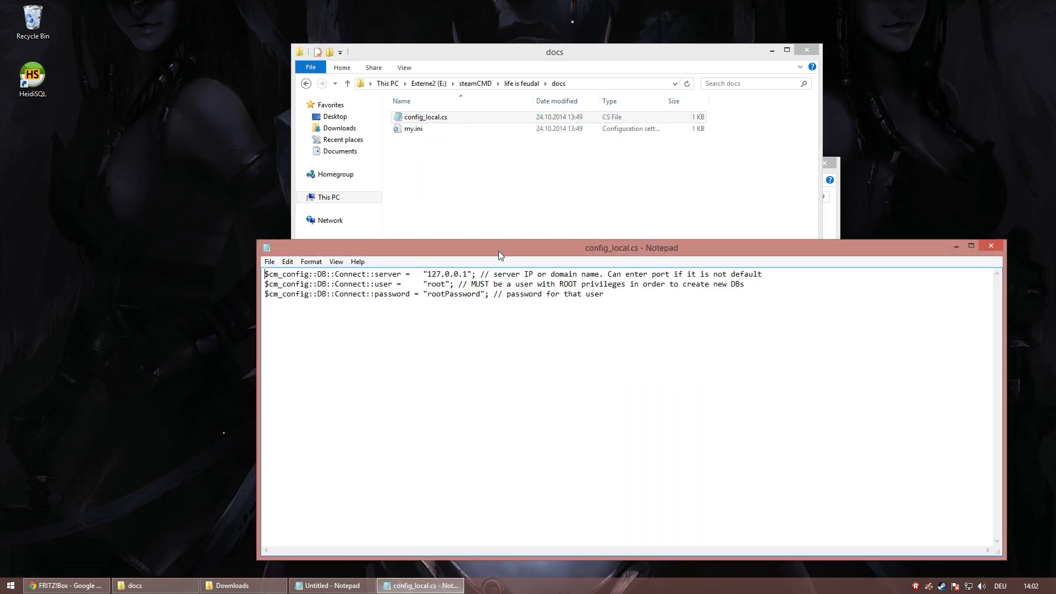
Step: Try replacing the 127.0.0.1 server address with localhost, then restore 127.0.0.1
left_click_drag(475, 261, 537, 269)
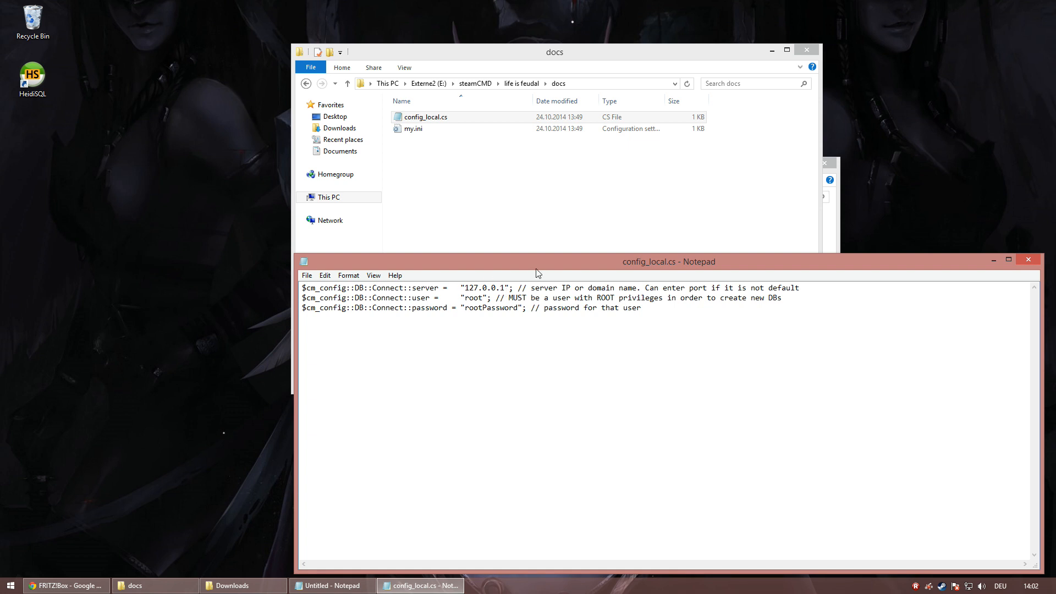
left_click(504, 288)
left_click(465, 287, "shift")
type("localhost")
key("shift+Left")
key("shift+Left")
key("shift+Left")
key("shift+Left")
key("shift+Left")
key("shift+Left")
key("shift+Left")
key("shift+Left")
key("shift+Left")
key("ctrl+v")
key("Down")
Step: Copy the root password from the Untitled notes, paste it over rootPassword, and save
left_click(329, 585)
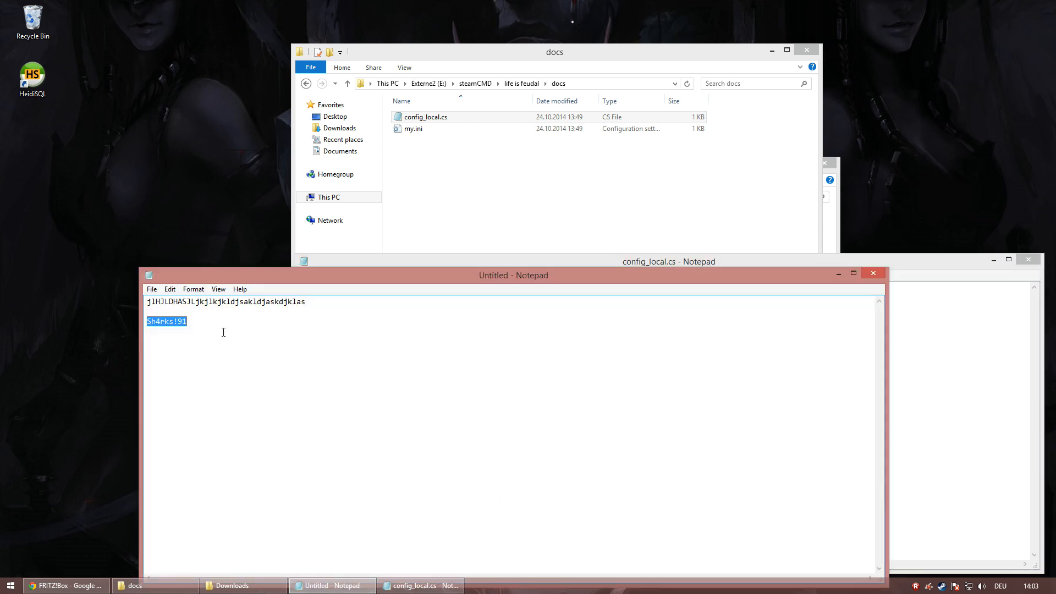
left_click(233, 324)
double_click(234, 325)
left_click(456, 256)
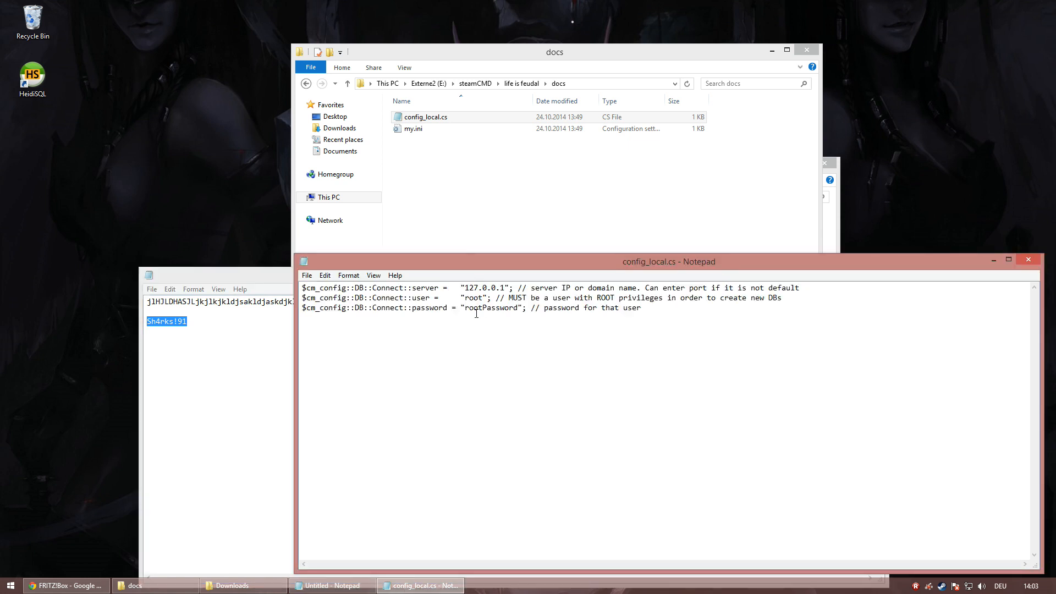
double_click(516, 307)
key("ctrl+v")
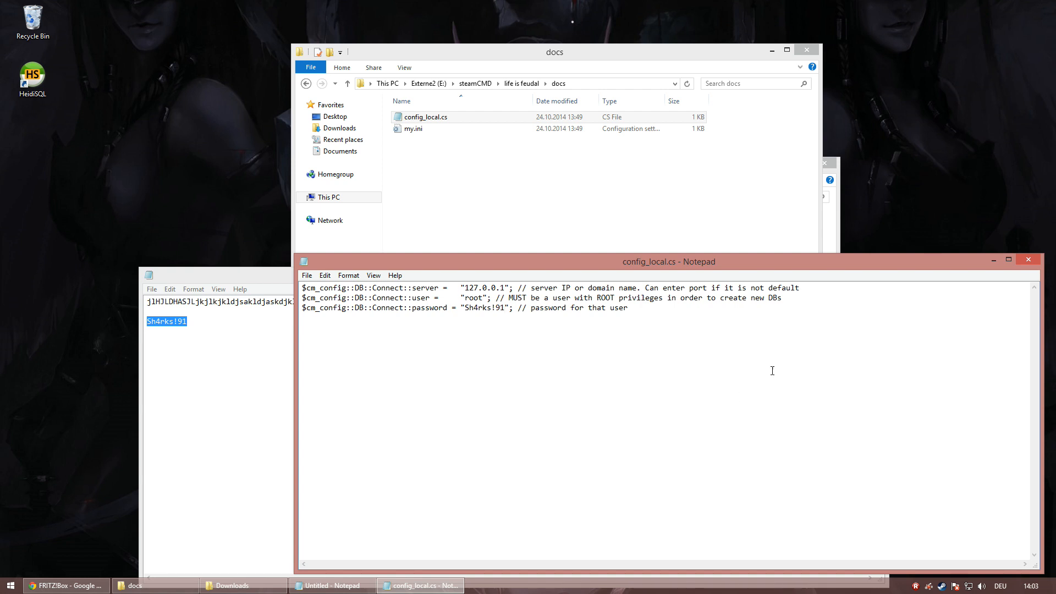
key("ctrl+s")
Step: Close and reopen config_local.cs, accidentally typing 'dsad' into the first line, then close it
left_click(1030, 264)
double_click(425, 116)
left_click(435, 292)
type("dsad")
left_click(1028, 259)
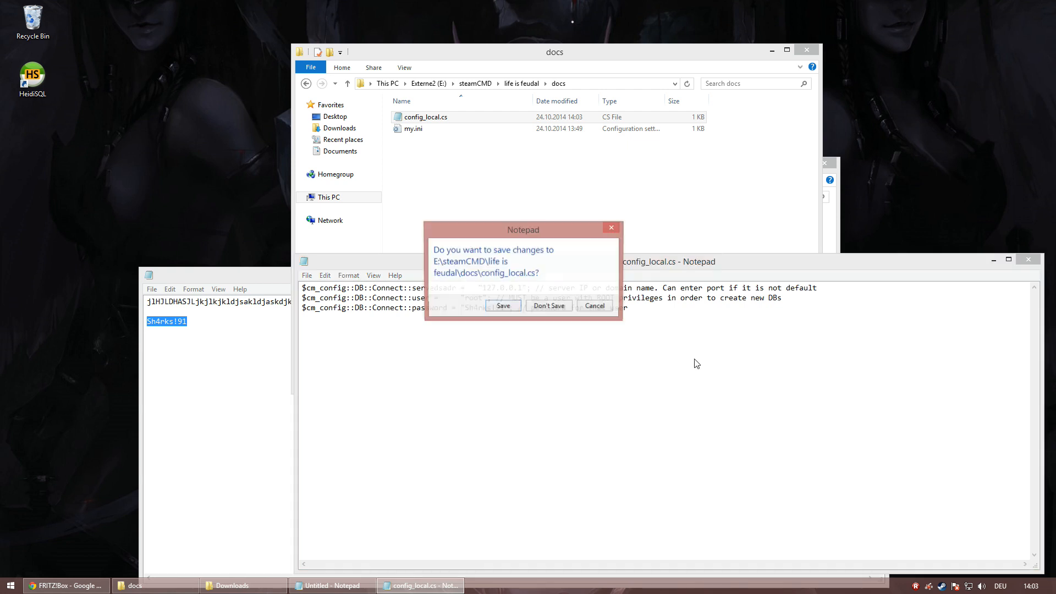
Step: Save at the prompt, reopen config_local.cs, and delete stray letters in the server key, typing 'va'
left_click(501, 306)
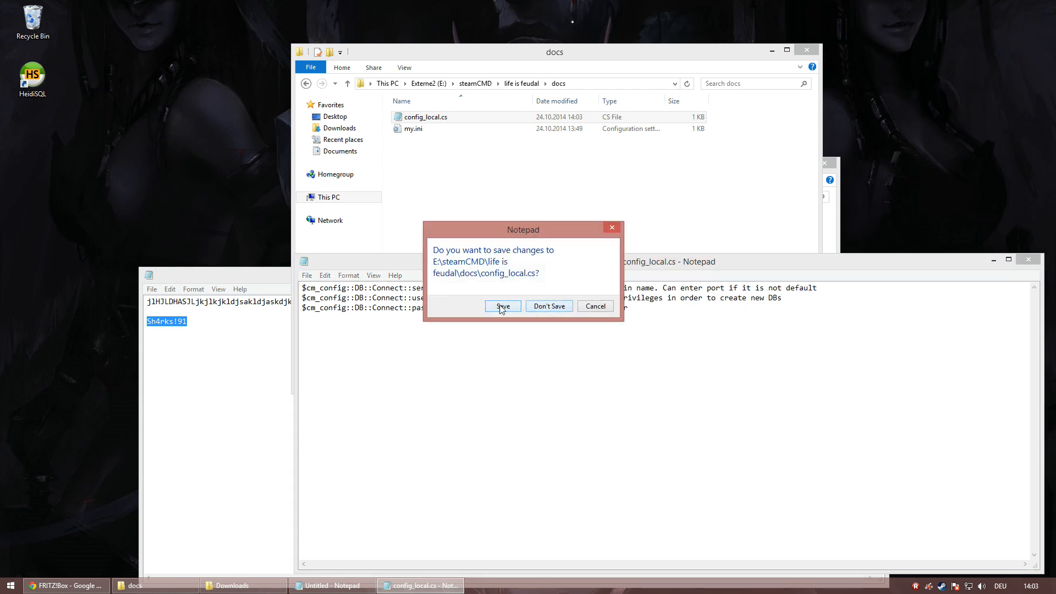
double_click(435, 117)
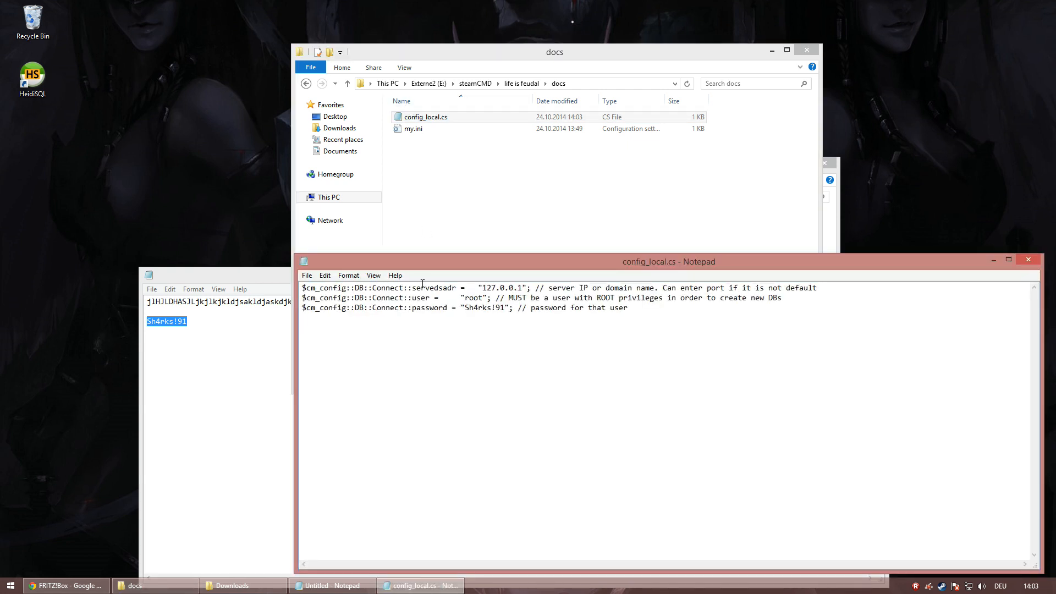
key("Delete")
key("Delete")
key("Delete")
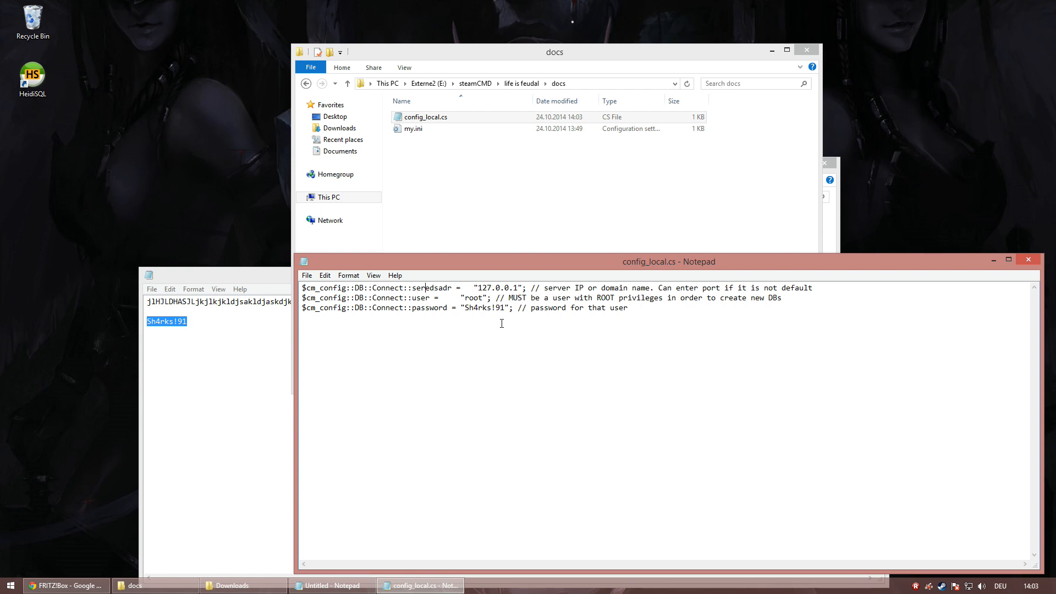
key("Delete")
key("Delete")
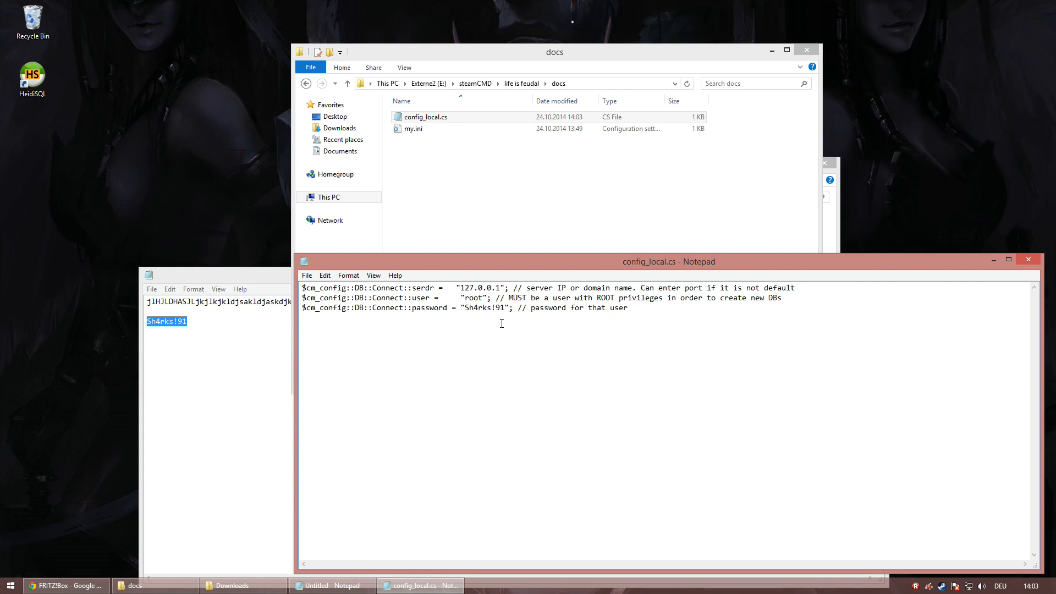
type("va")
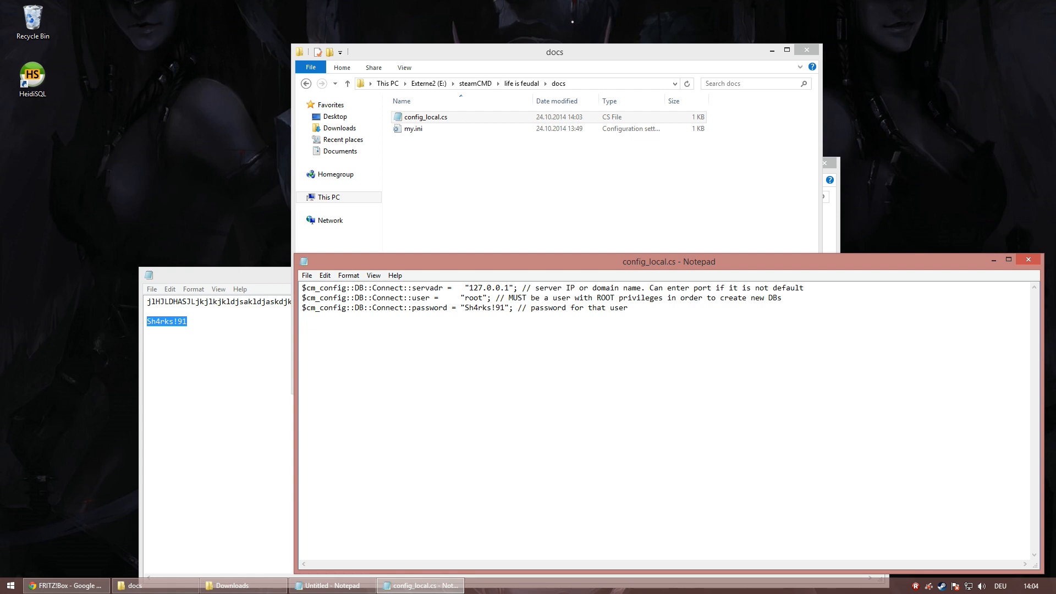
key("super+r")
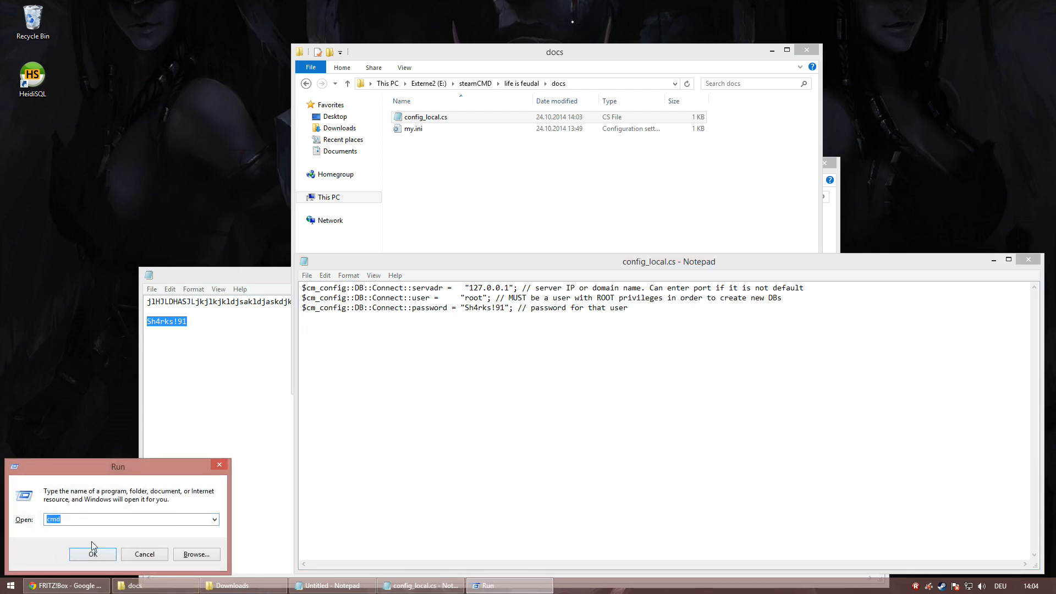
type("mstsc")
key("Return")
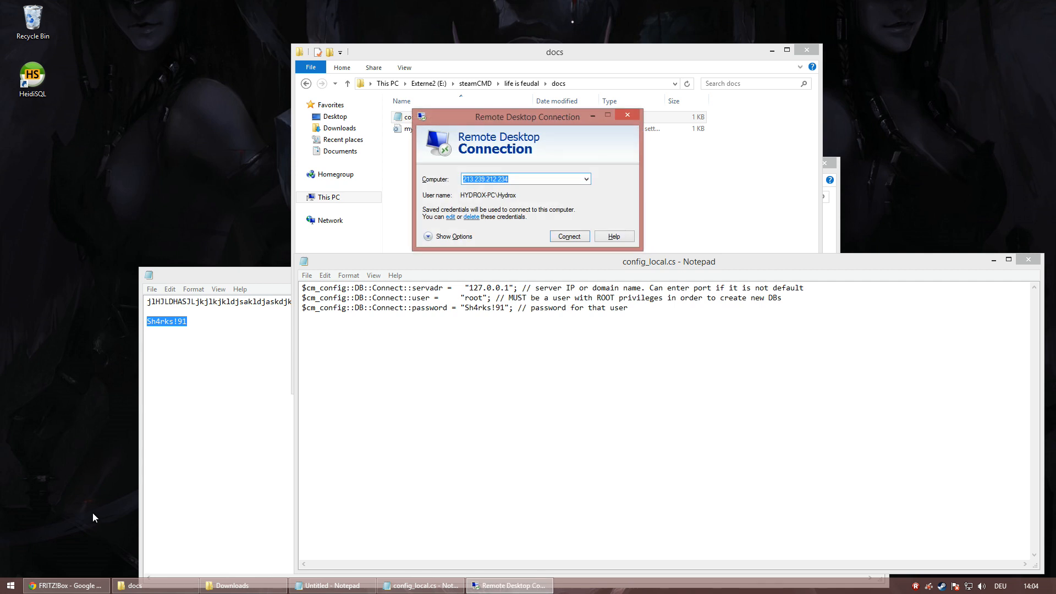
left_click(569, 237)
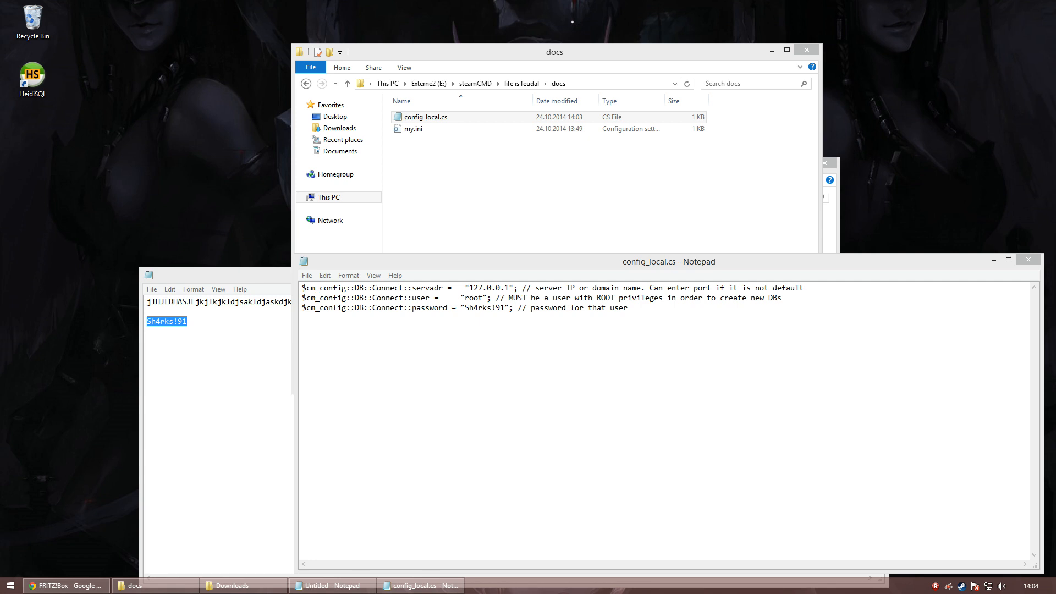
Step: Replace the mangled key 'servadr' with 'server' on the first line, then close config_local.cs
left_click(443, 288)
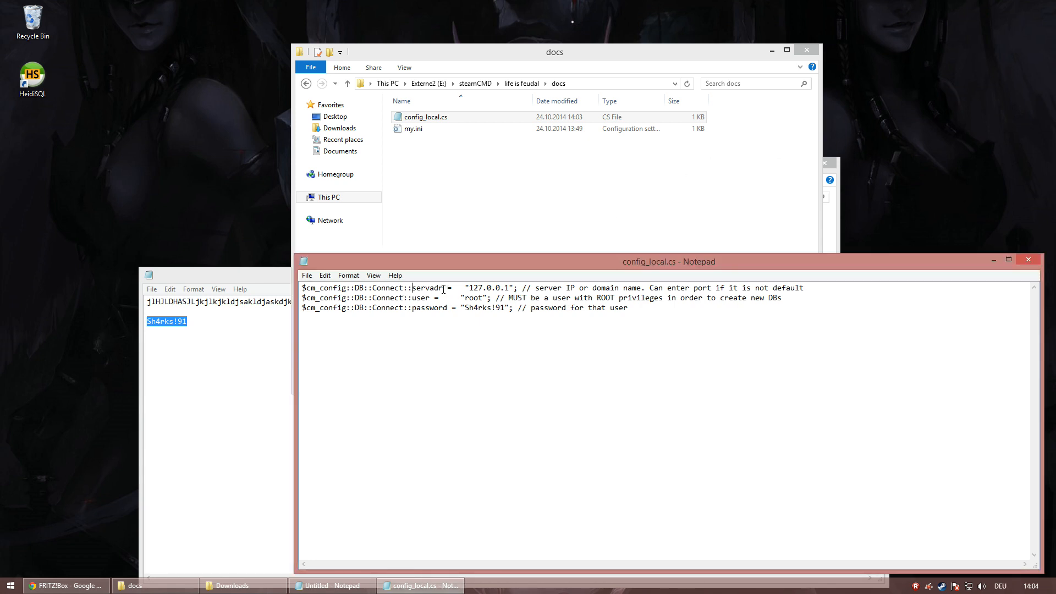
double_click(434, 288)
type("server")
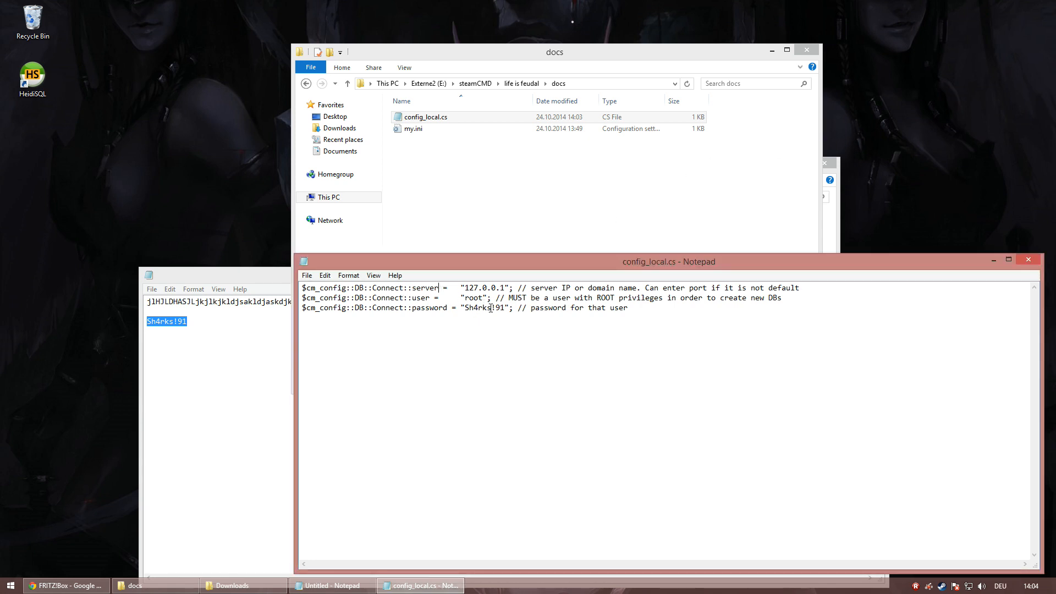
left_click_drag(675, 267, 513, 204)
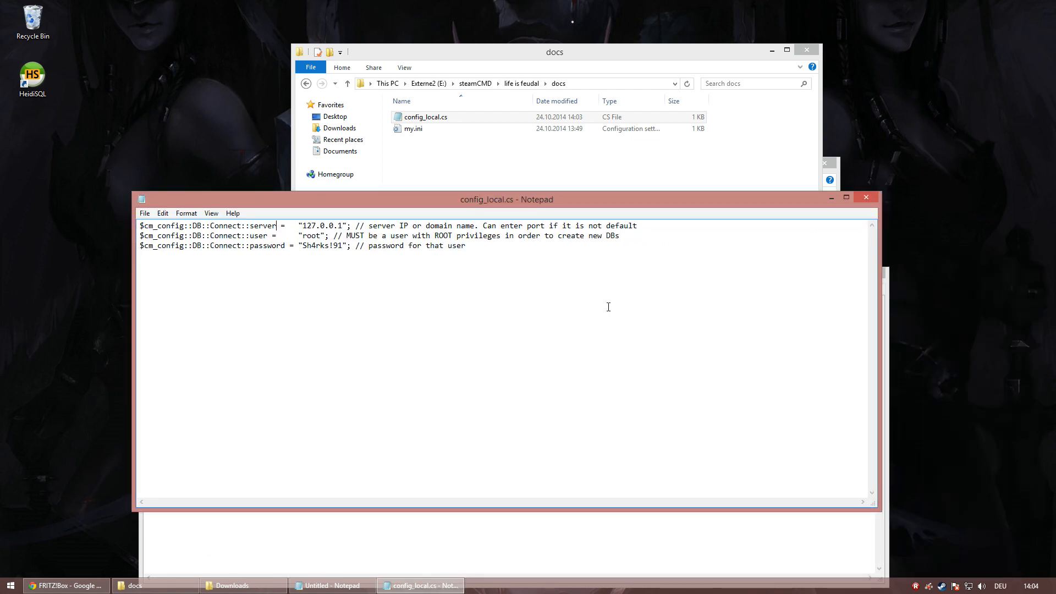
left_click(869, 200)
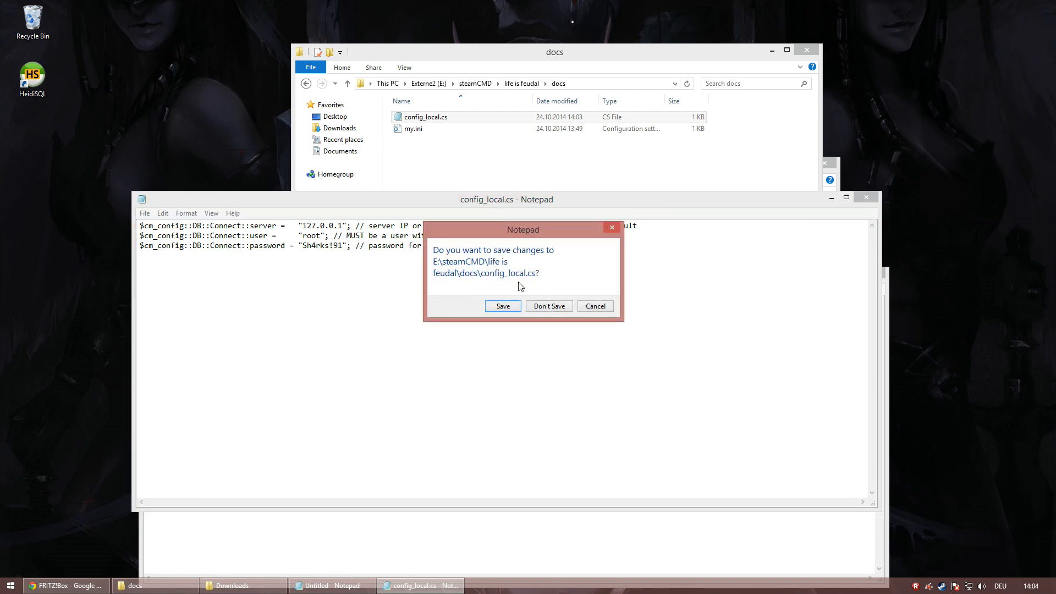
Step: Save the corrected config_local.cs and rearrange the notes, docs and Downloads windows
left_click(503, 306)
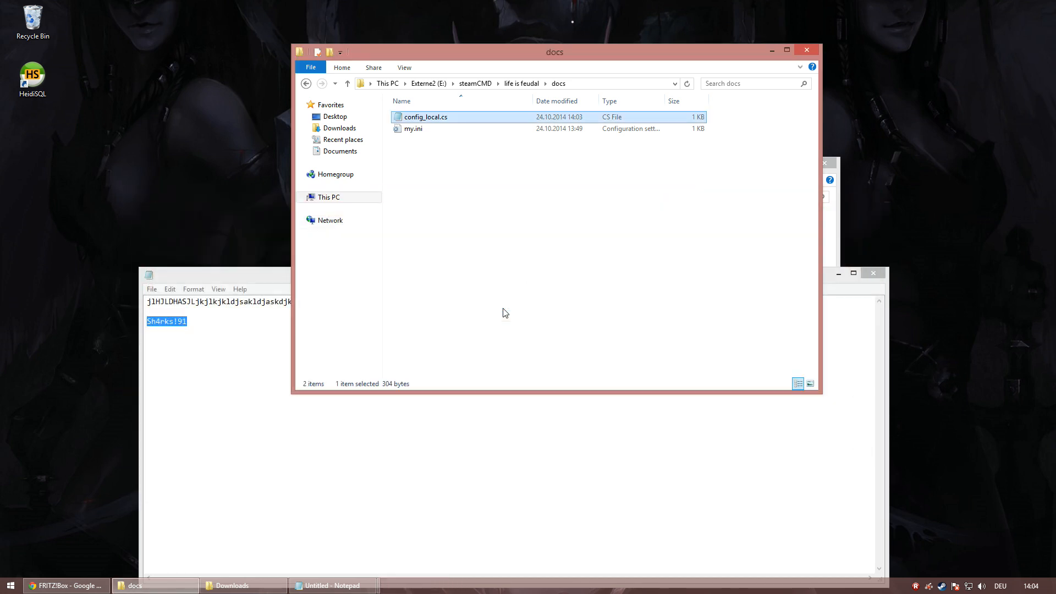
left_click(536, 454)
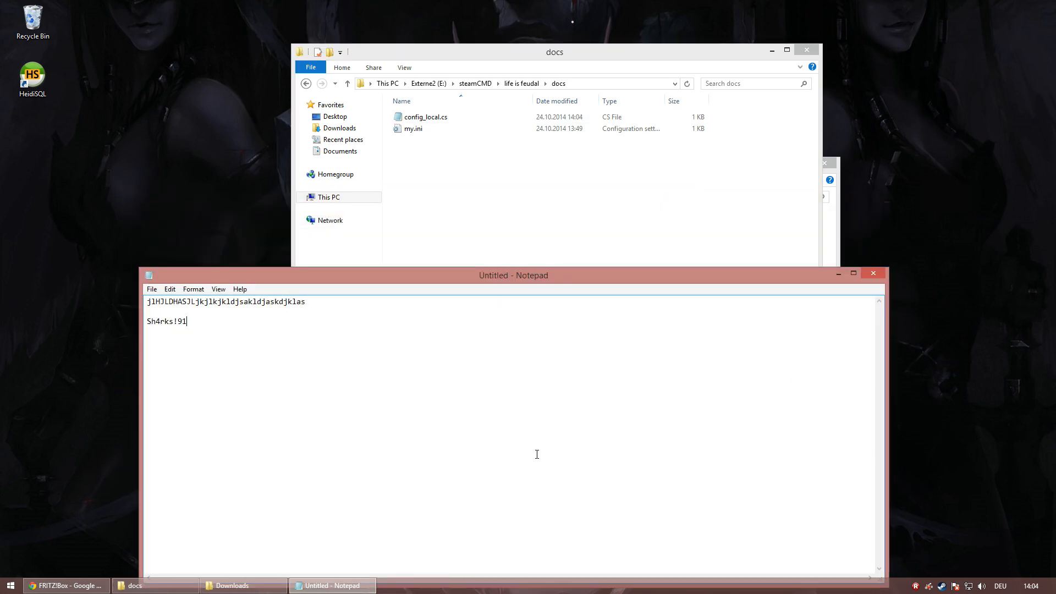
left_click(836, 273)
left_click_drag(508, 50, 709, 35)
left_click(508, 332)
left_click_drag(562, 162, 770, 323)
left_click(662, 133)
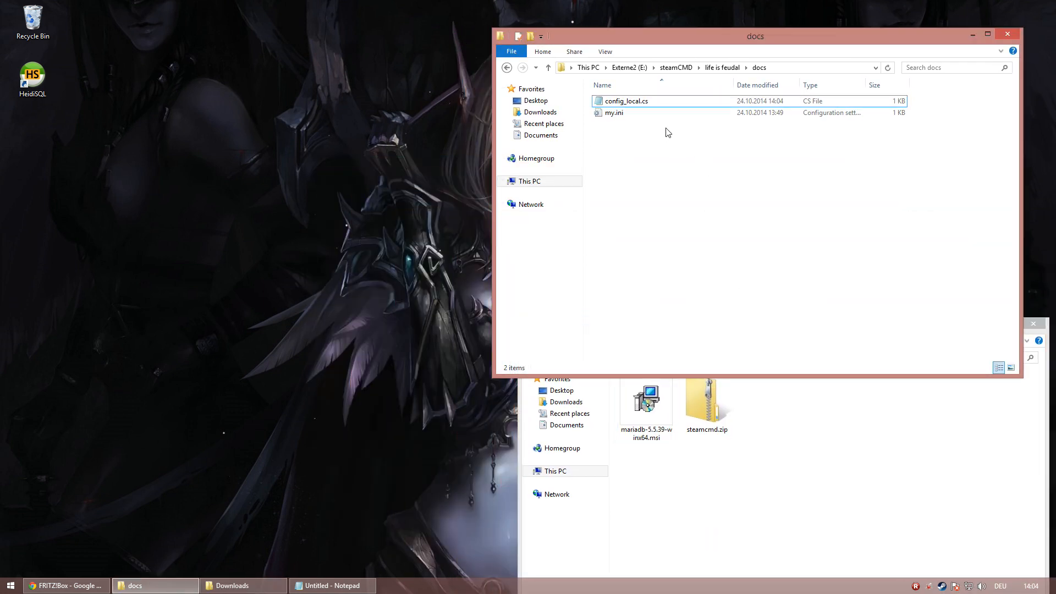
Step: Paste config_local.cs from docs into the main life is feudal folder
left_click(633, 100)
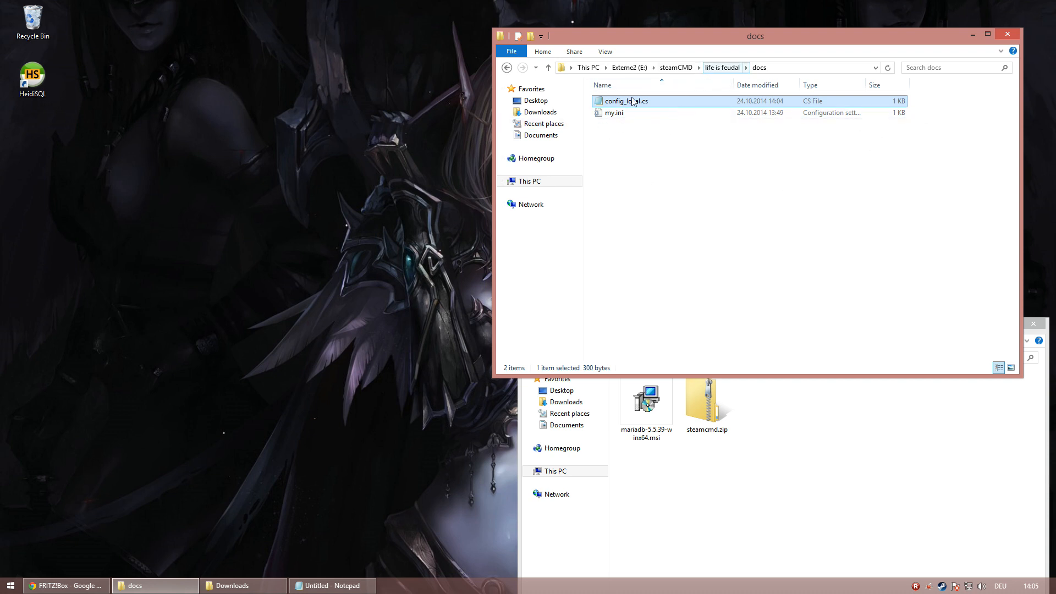
left_click(719, 67)
left_click(953, 221)
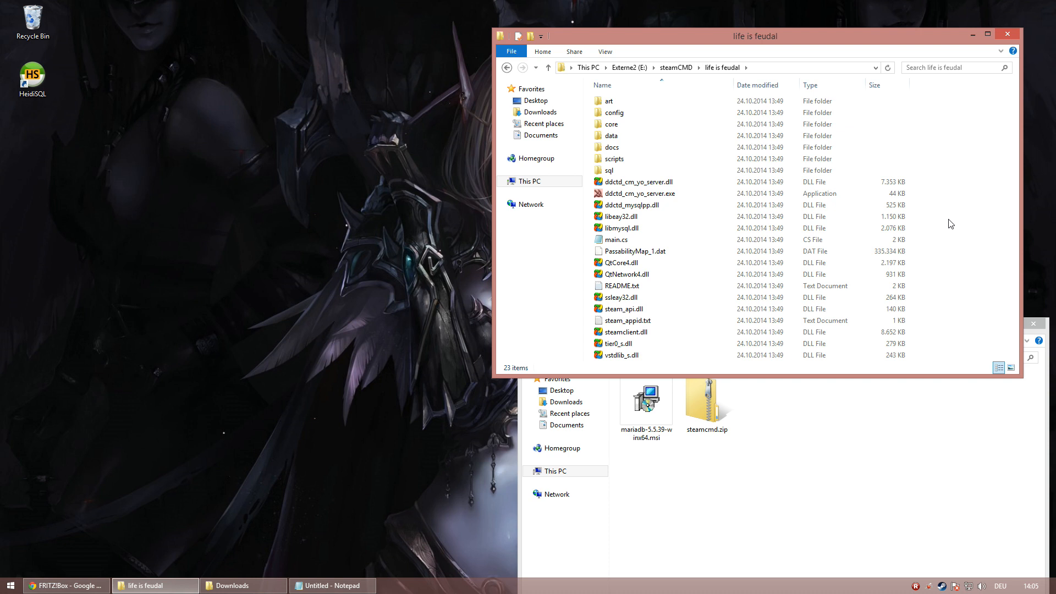
right_click(951, 223)
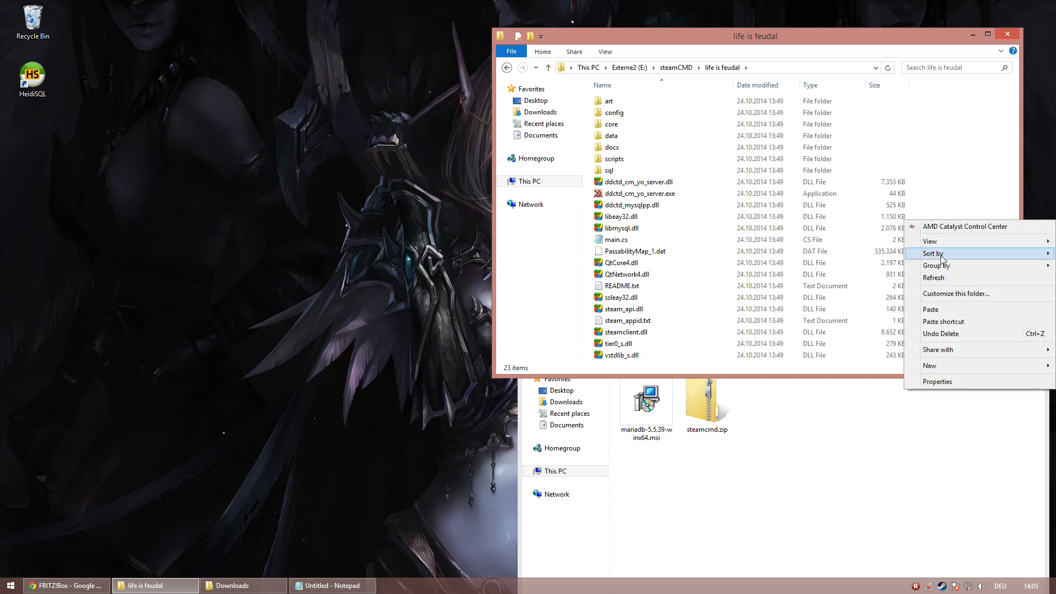
left_click(906, 310)
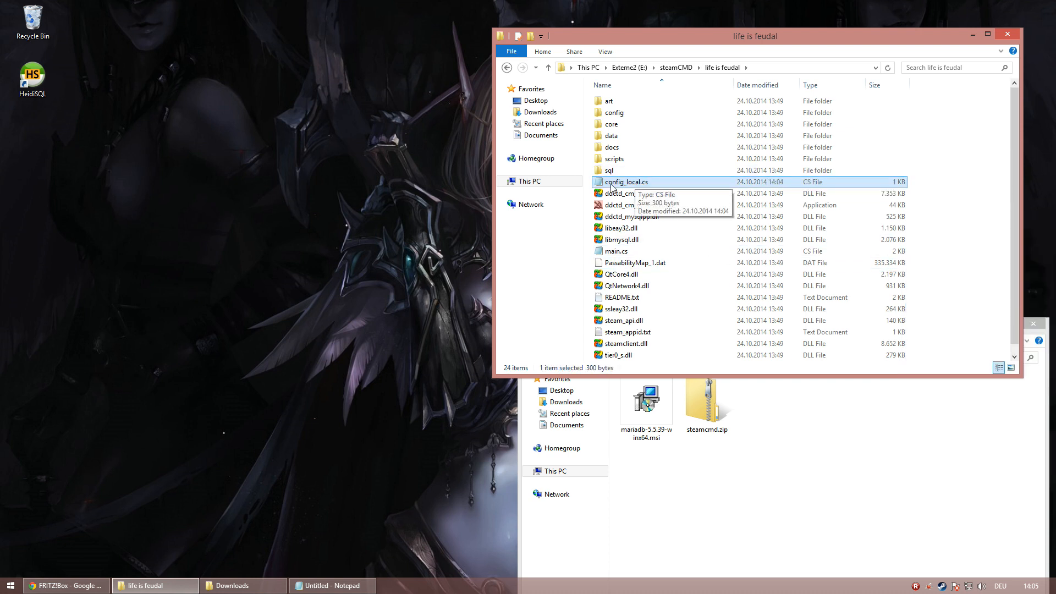
Step: Open the sample my.ini from the docs folder in Notepad
double_click(627, 148)
double_click(615, 113)
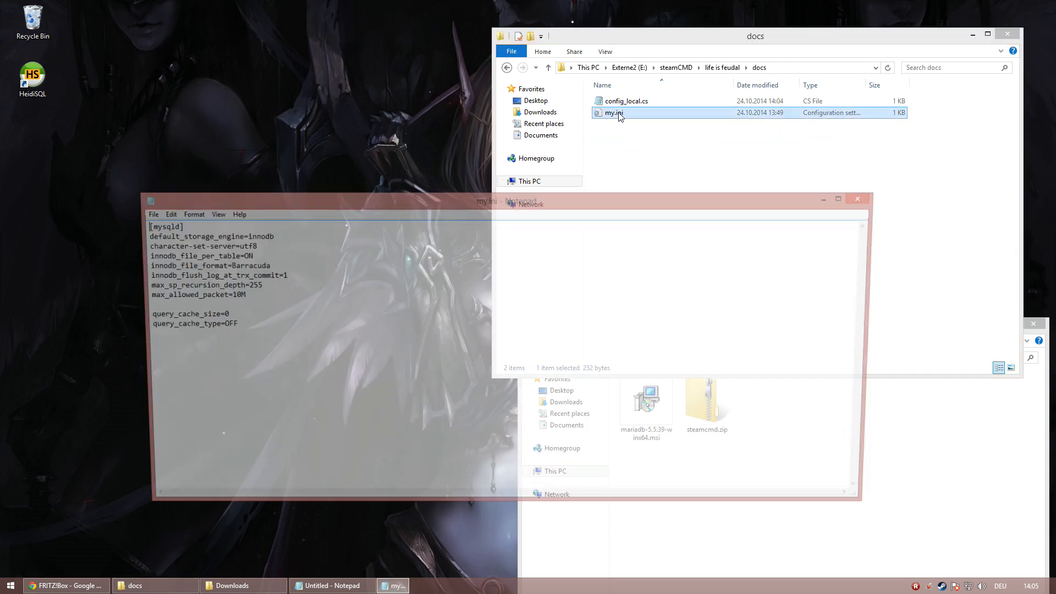
left_click_drag(423, 203, 599, 321)
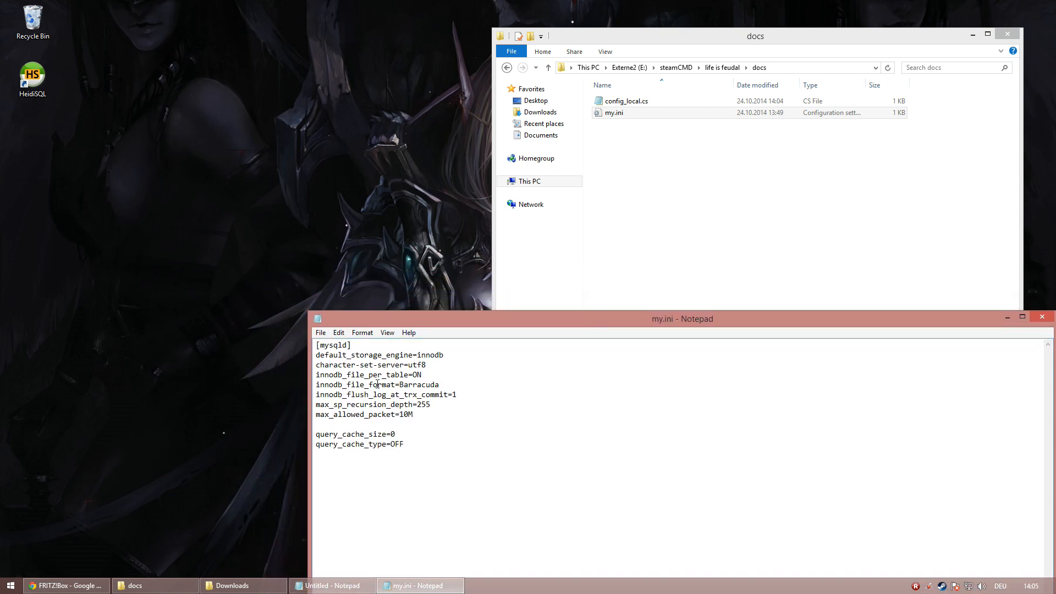
left_click(699, 229)
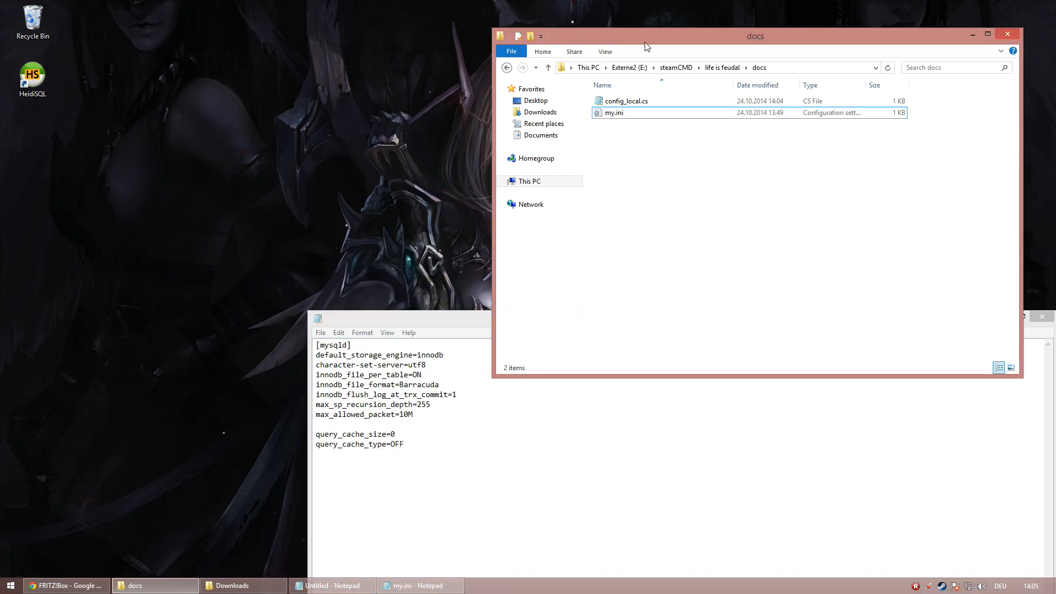
Step: Navigate Explorer up to steamCMD and into MariaDB\data
left_click(721, 67)
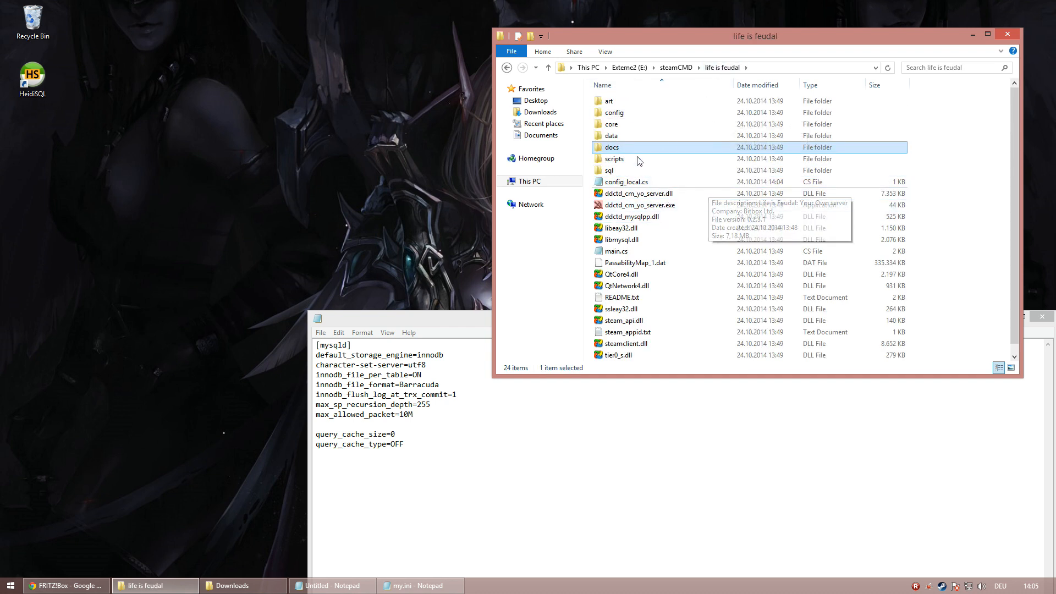
left_click(676, 67)
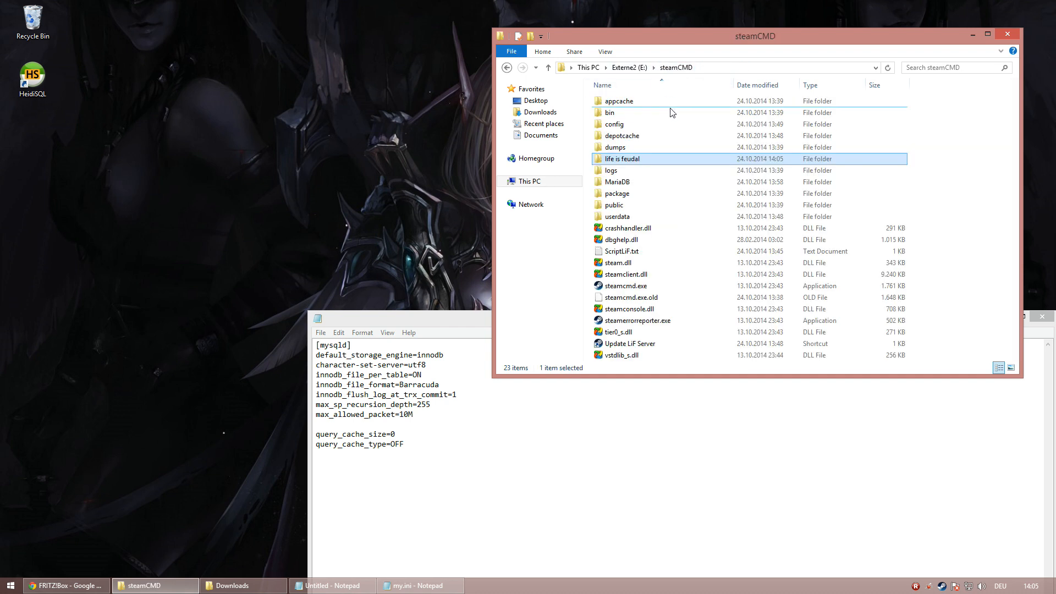
left_click(629, 184)
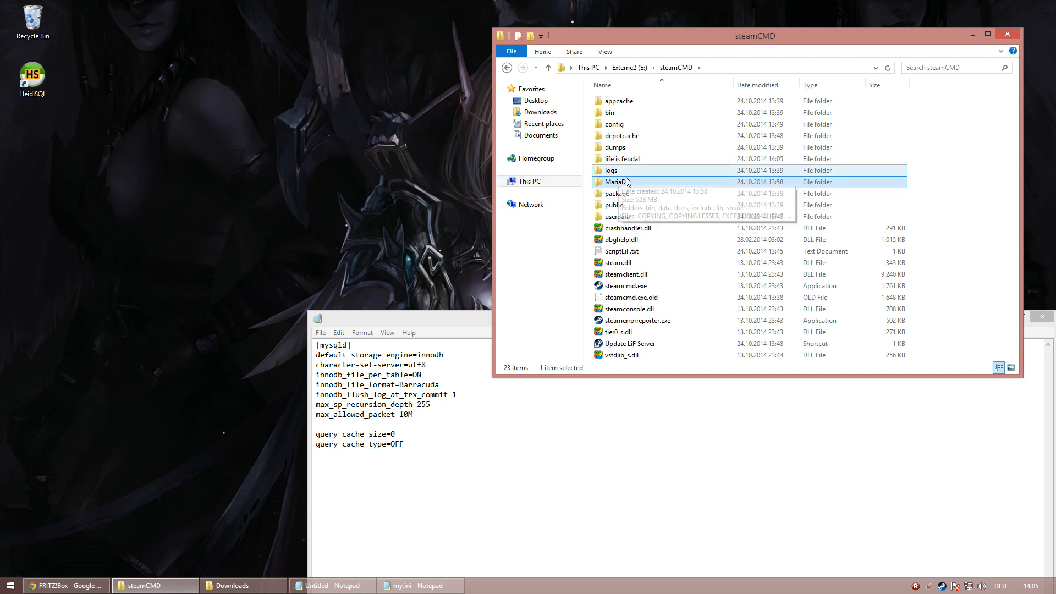
double_click(627, 182)
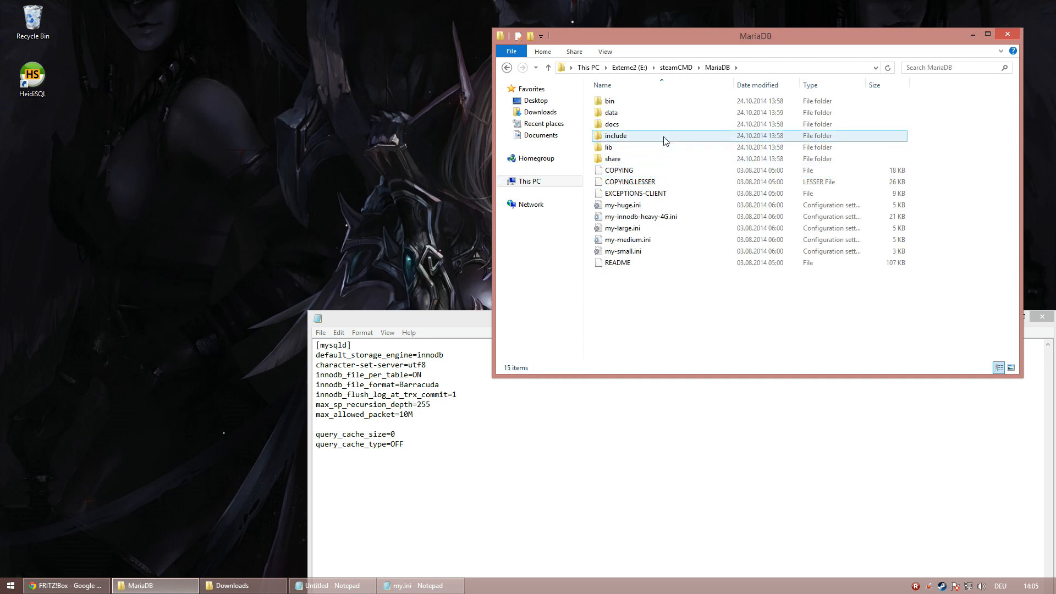
double_click(632, 112)
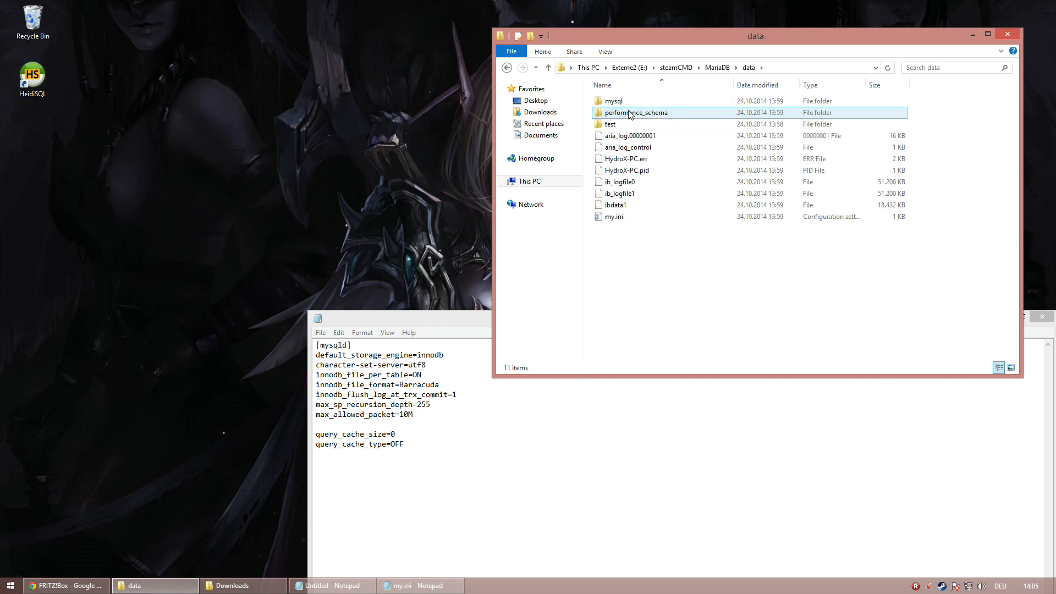
Step: Open MariaDB's data-folder my.ini in a second Notepad window and position both windows
left_click(634, 219)
double_click(635, 220)
left_click_drag(408, 202, 327, 44)
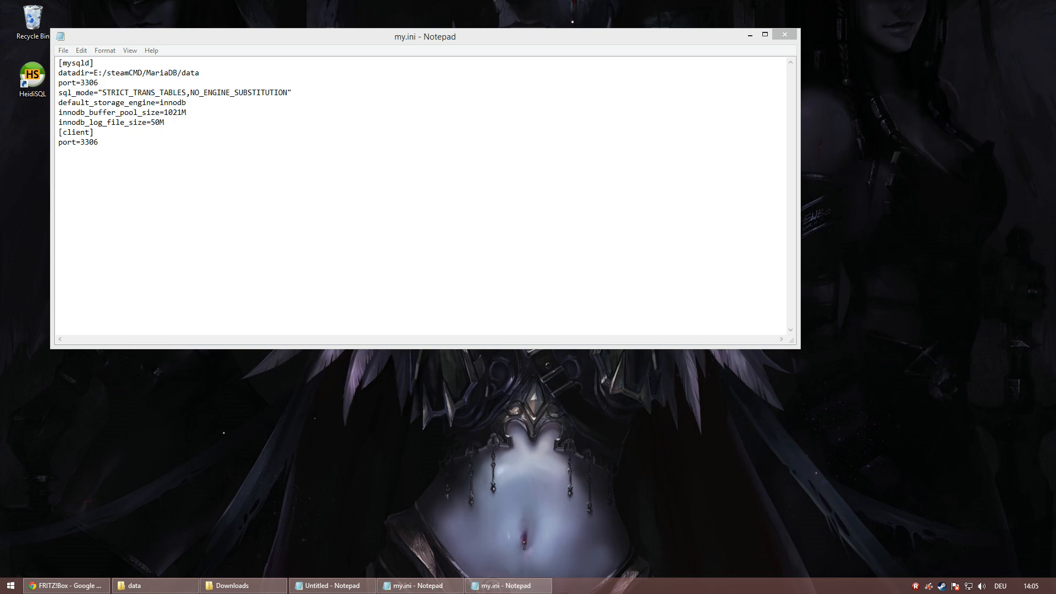
left_click(254, 211)
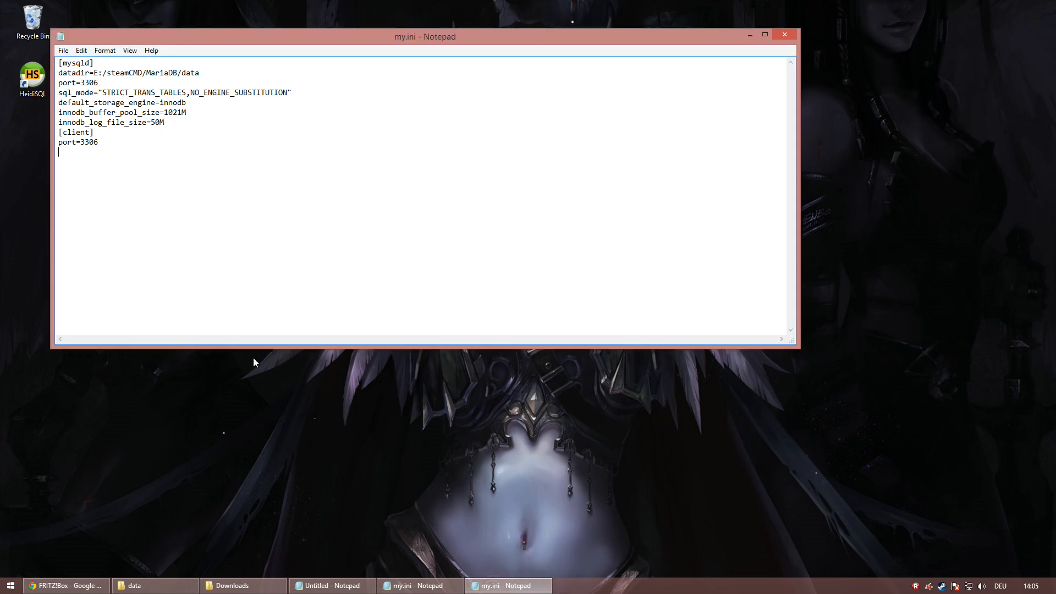
left_click(406, 584)
left_click(207, 196)
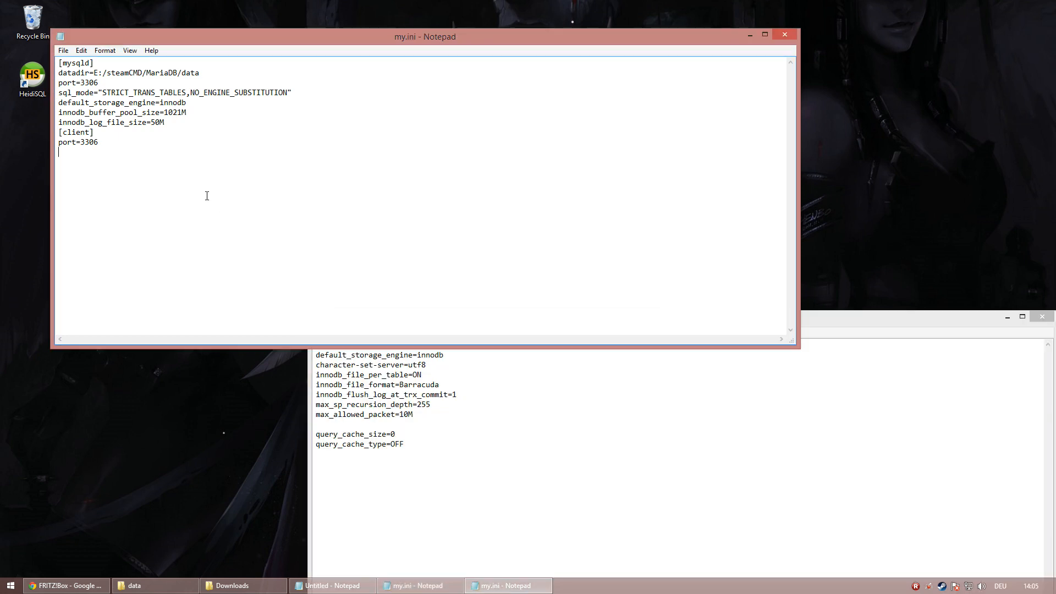
left_click_drag(411, 38, 377, 14)
Step: Select the sample settings from default_storage_engine to query_cache_type=OFF and place the caret after port=3306
left_click(542, 476)
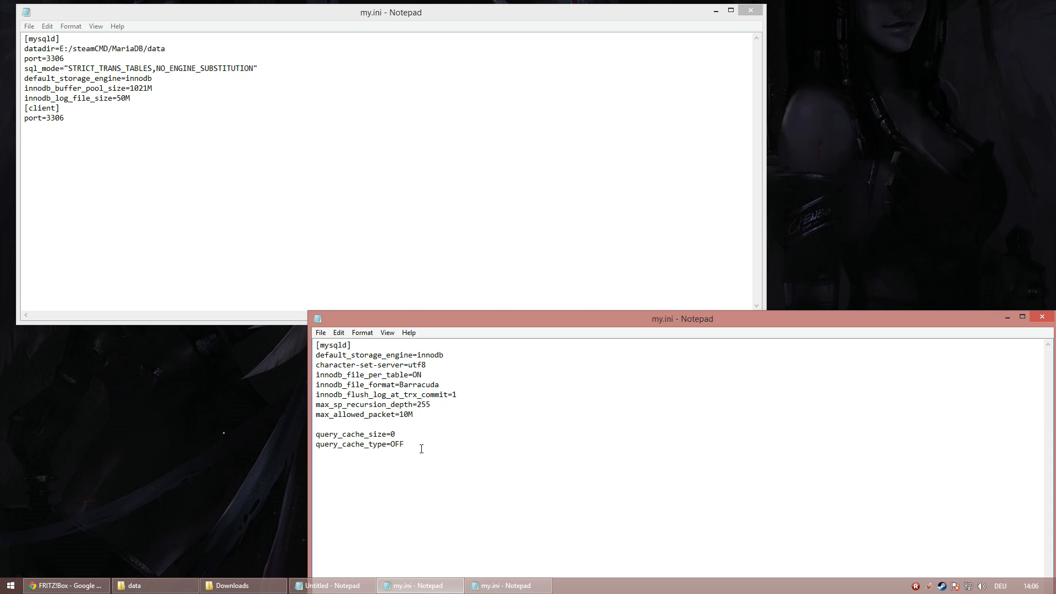
left_click_drag(426, 443, 316, 355)
key("ctrl+c")
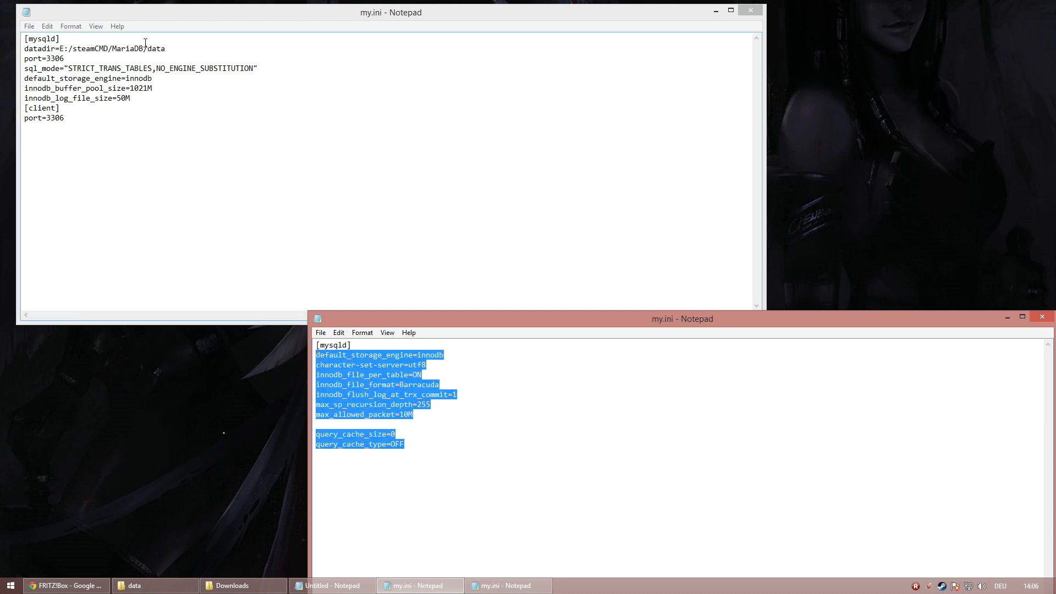
left_click(146, 590)
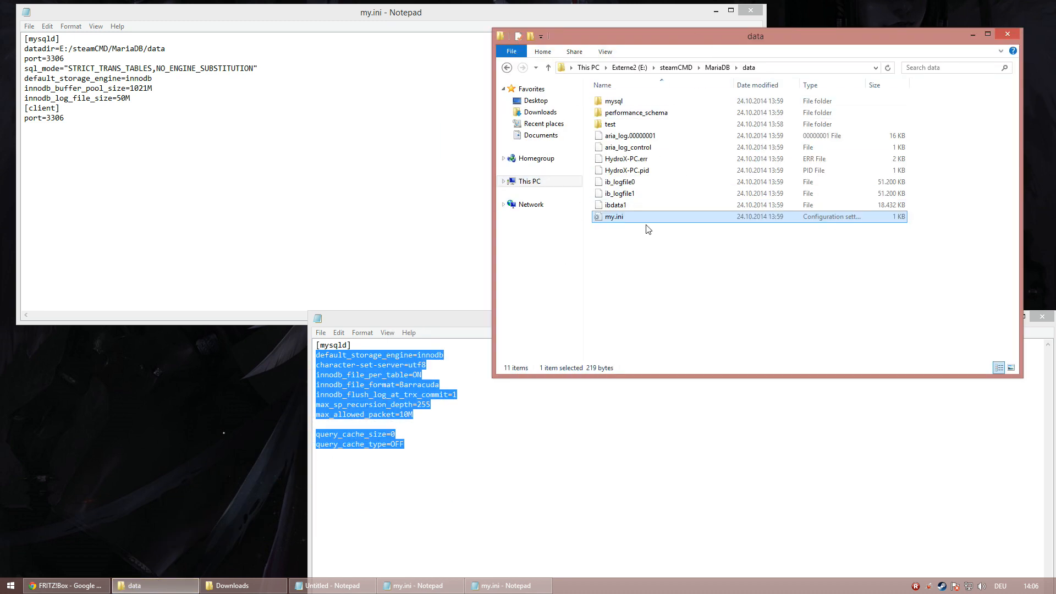
left_click(349, 189)
left_click(452, 336)
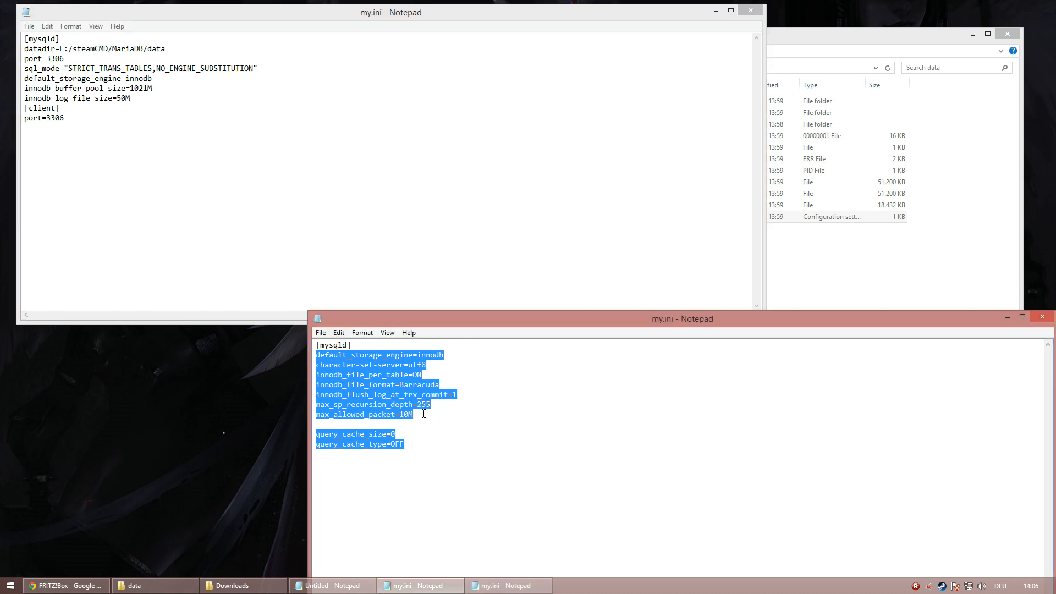
left_click(146, 155)
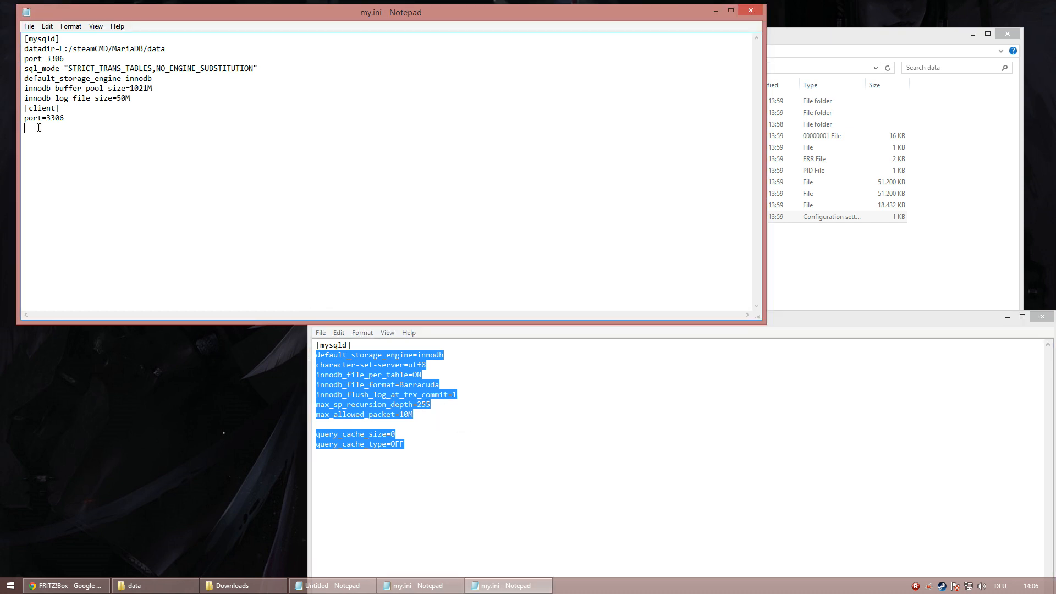
Step: Paste the sample's settings block into MariaDB's my.ini on a new blank line above [client]
left_click(322, 345)
double_click(330, 346)
key("alt+Tab")
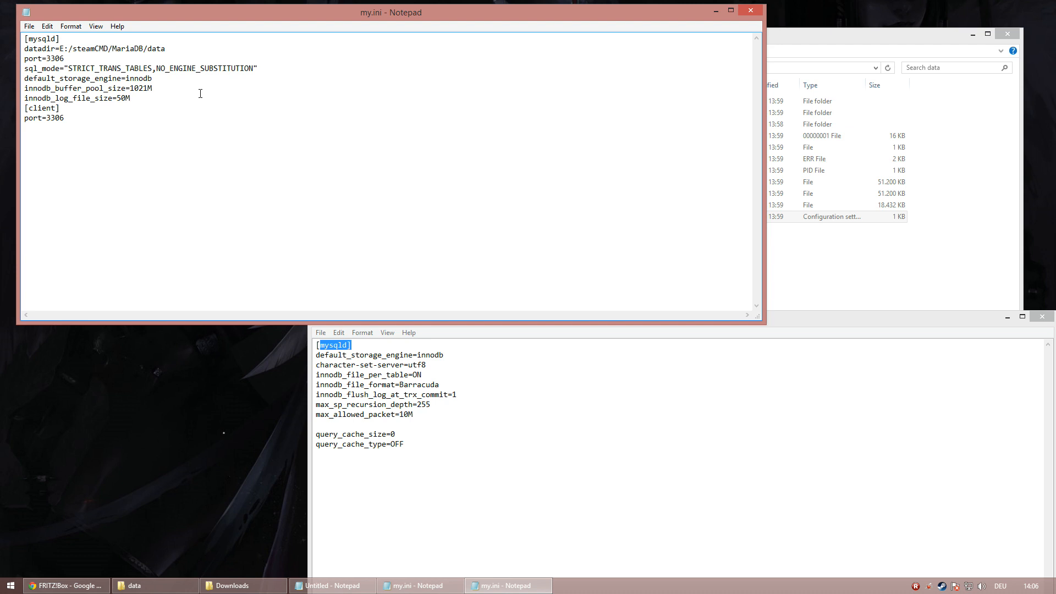
key("Return")
key("Return")
key("Return")
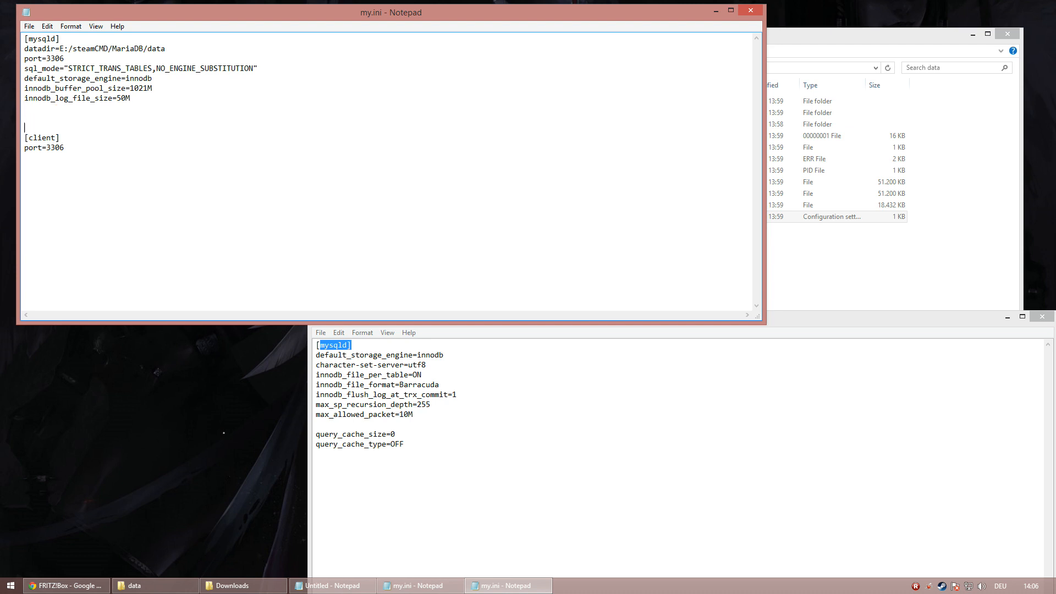
key("Up")
key("ctrl+v")
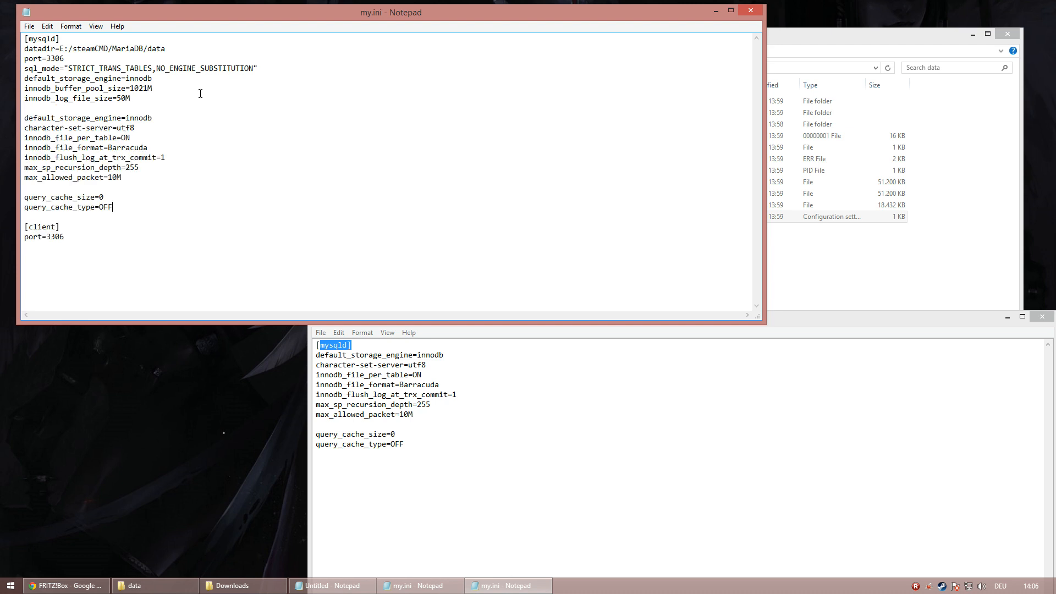
Step: Reselect the sample block, then compare the original [mysqld] settings with the newly pasted block
left_click(406, 418)
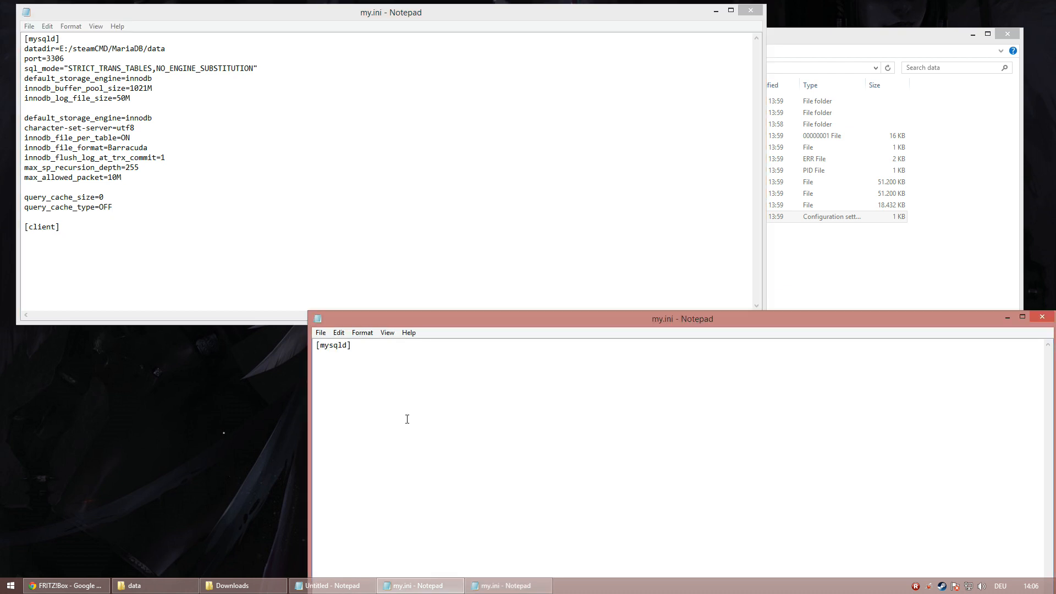
left_click_drag(423, 443, 268, 358)
left_click(25, 118)
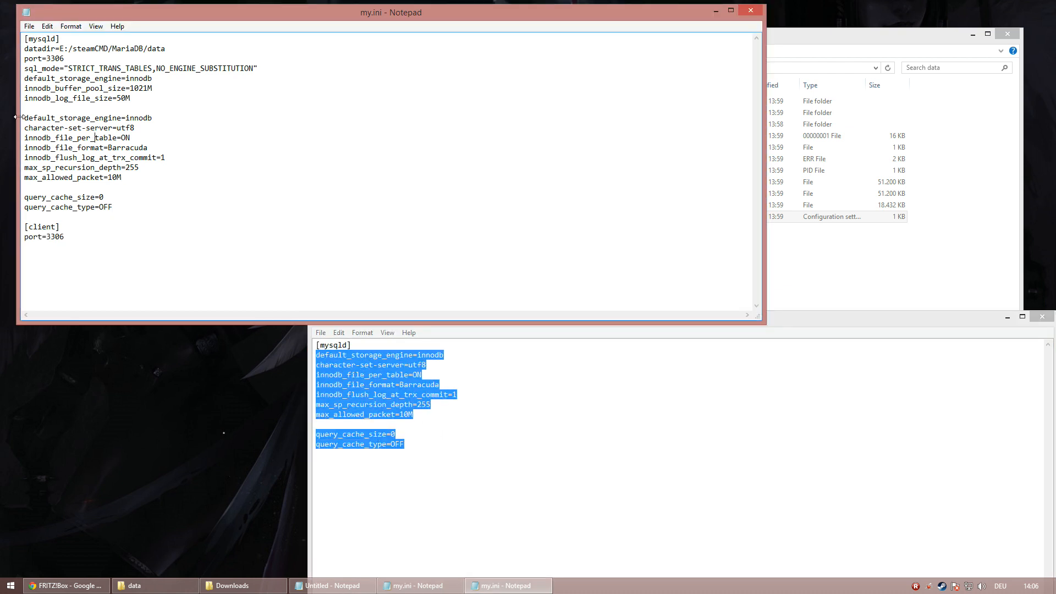
left_click(36, 109)
left_click_drag(24, 38, 130, 99)
left_click(95, 95)
left_click_drag(24, 118, 141, 205)
left_click(106, 188)
Step: Compare the original datadir-to-log-size lines with the pasted block, noting port=3306 and sql_mode
left_click_drag(24, 48, 114, 108)
left_click(70, 119)
left_click_drag(24, 118, 121, 206)
left_click(82, 132)
left_click(42, 58)
left_click(47, 70)
left_click_drag(23, 118, 134, 209)
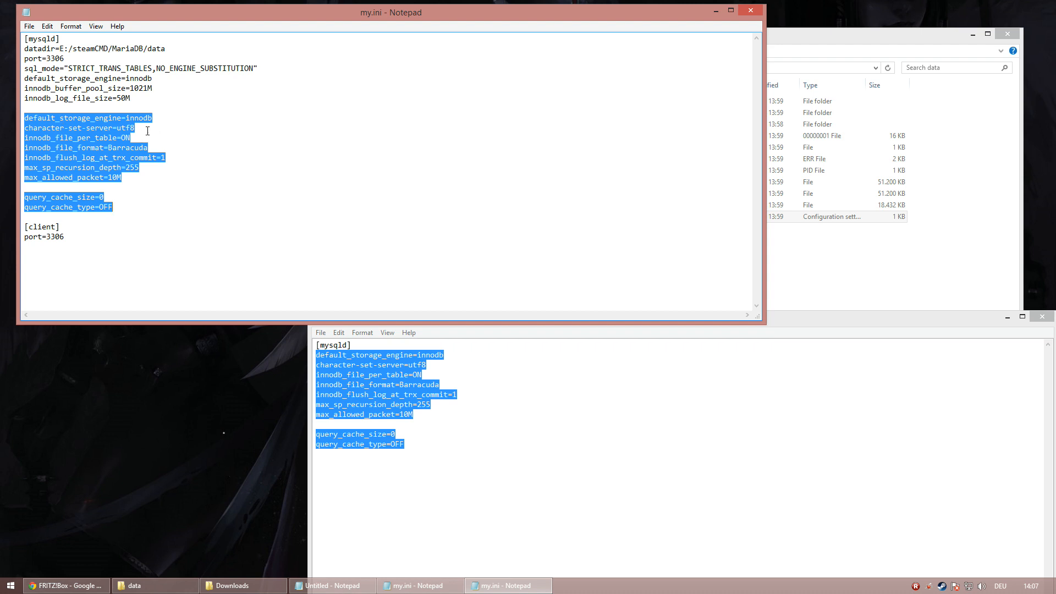
Step: Locate the original default_storage_engine=innodb line under sql_mode
left_click(163, 101)
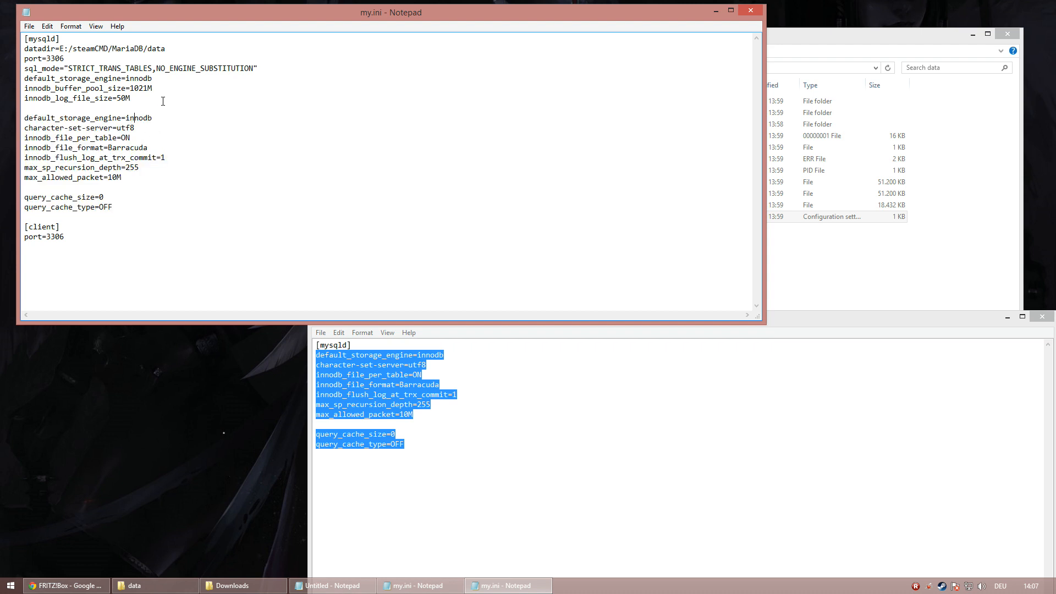
key("Down")
key("Down")
key("Home")
key("shift+End")
key("Up")
key("Up")
key("Up")
key("Home")
key("shift+End")
Step: Delete the pasted duplicate default_storage_engine line and its spare blank line, then close the file
key("Down")
key("Down")
key("Down")
key("Down")
key("Home")
key("shift+End")
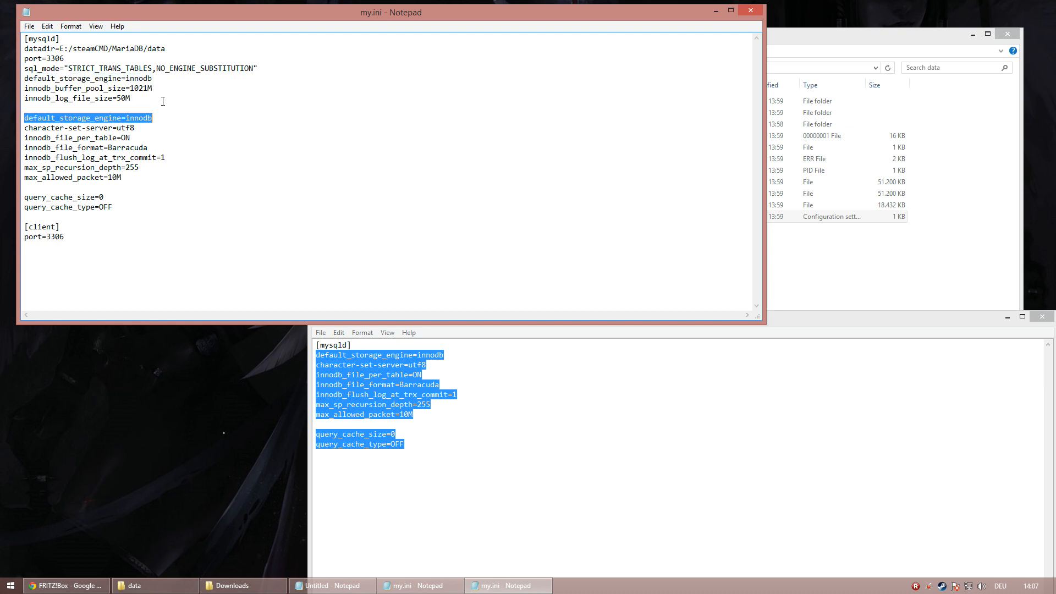
key("Delete")
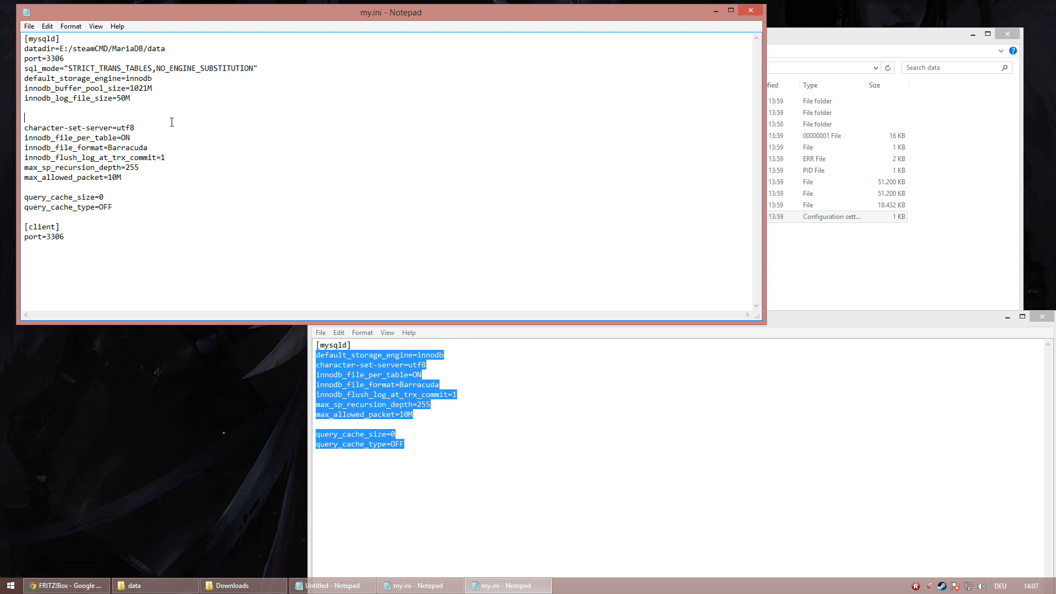
key("BackSpace")
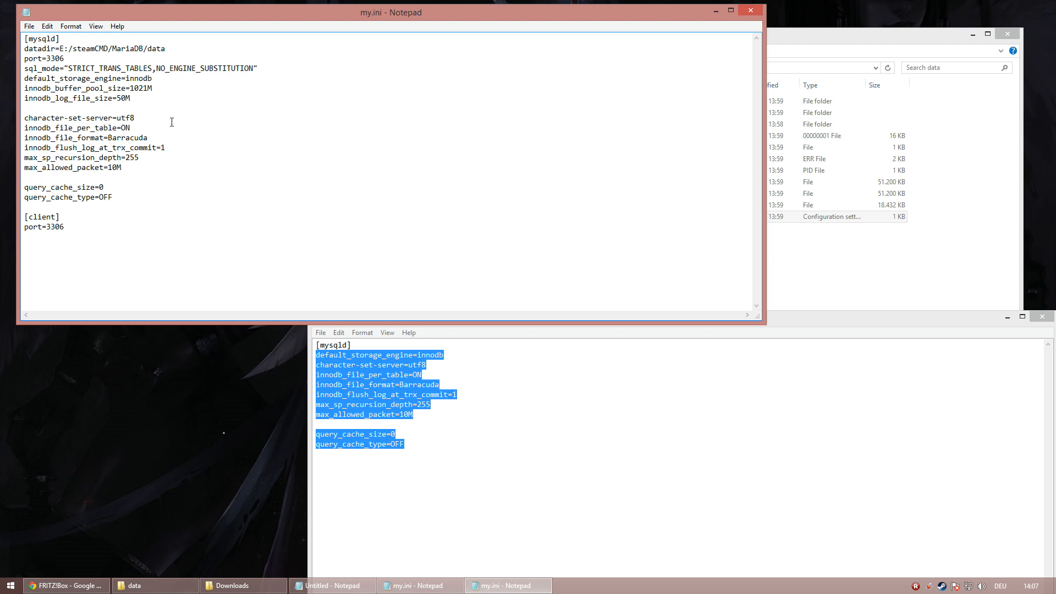
left_click(758, 10)
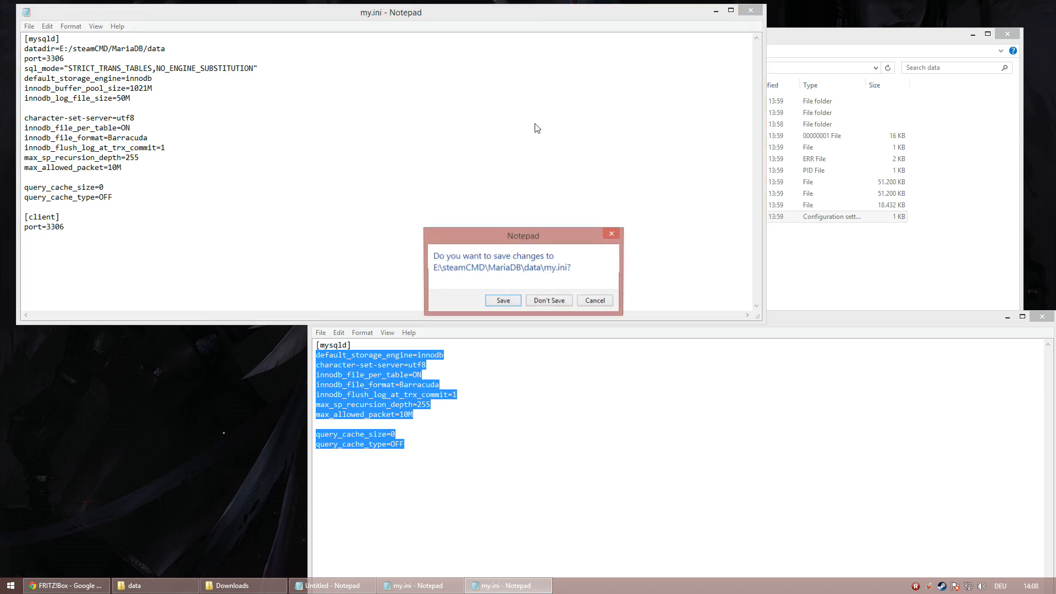
Step: Save my.ini, close both my.ini Notepad windows, and move the data folder window left
left_click(500, 301)
left_click(532, 360)
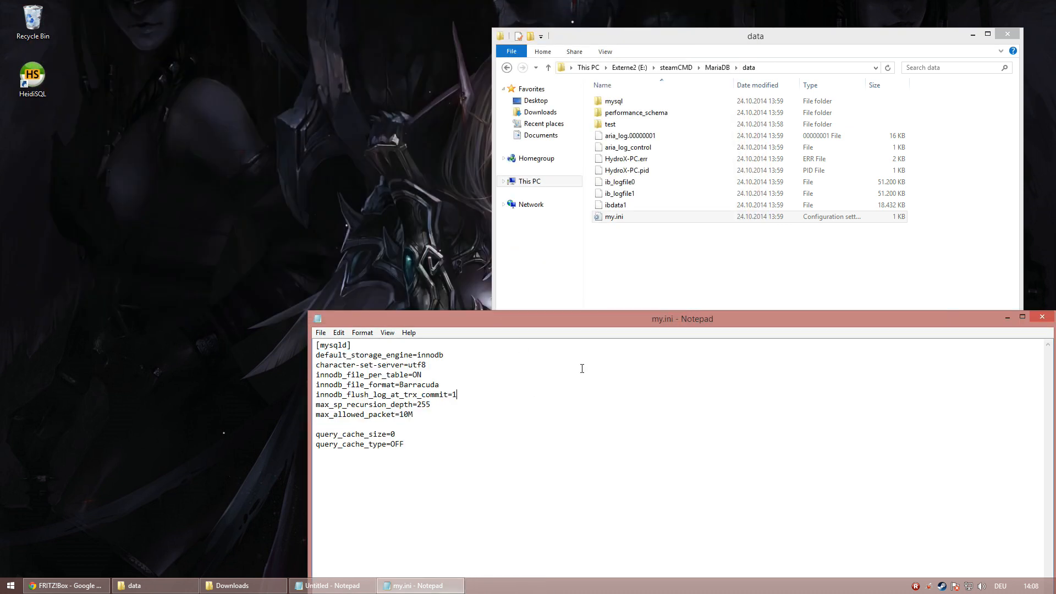
left_click_drag(724, 318, 608, 250)
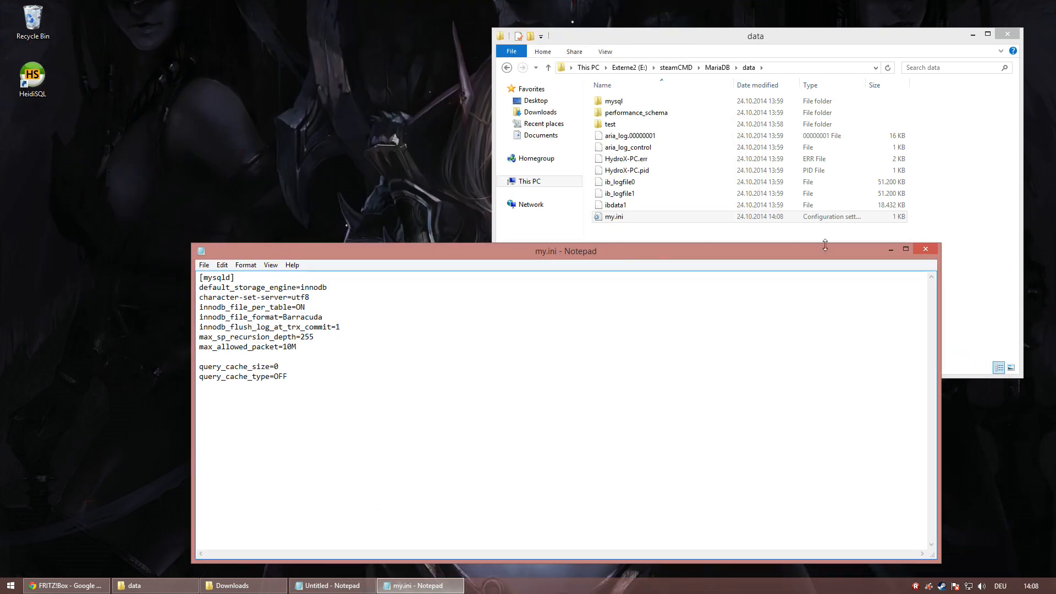
left_click(925, 249)
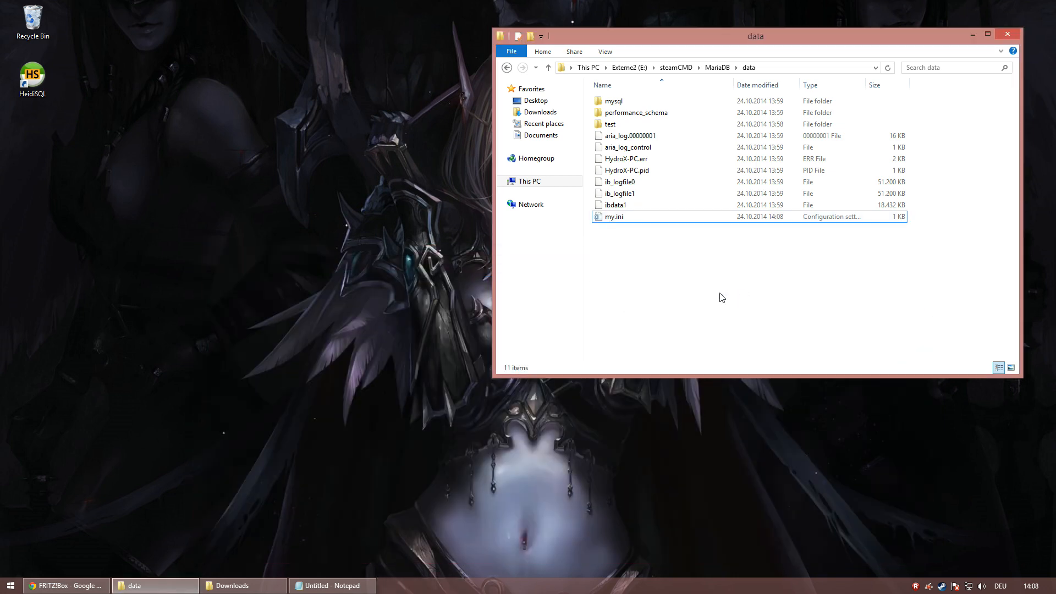
left_click_drag(742, 35, 457, 54)
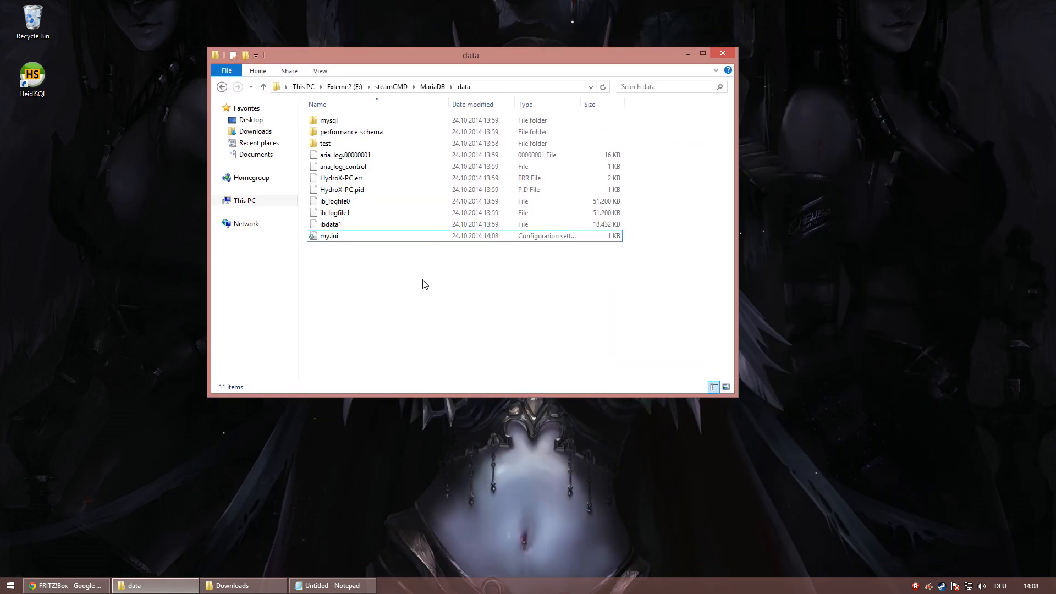
left_click_drag(496, 292, 431, 278)
Step: Open Task Manager, relaunching it from the Ctrl+Alt+Delete screen, and bring it to the front
right_click(525, 585)
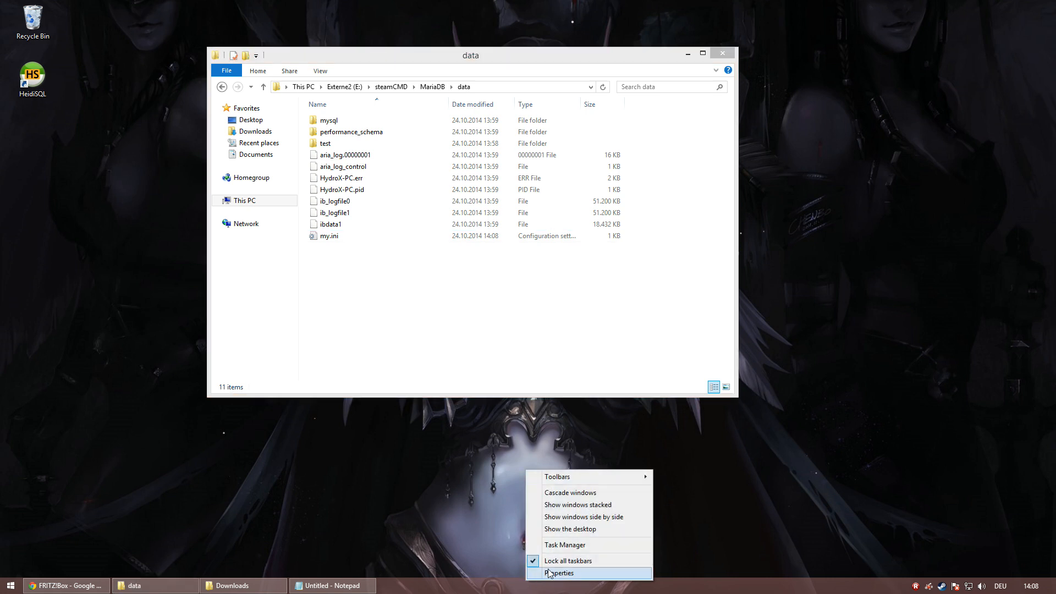
left_click(588, 544)
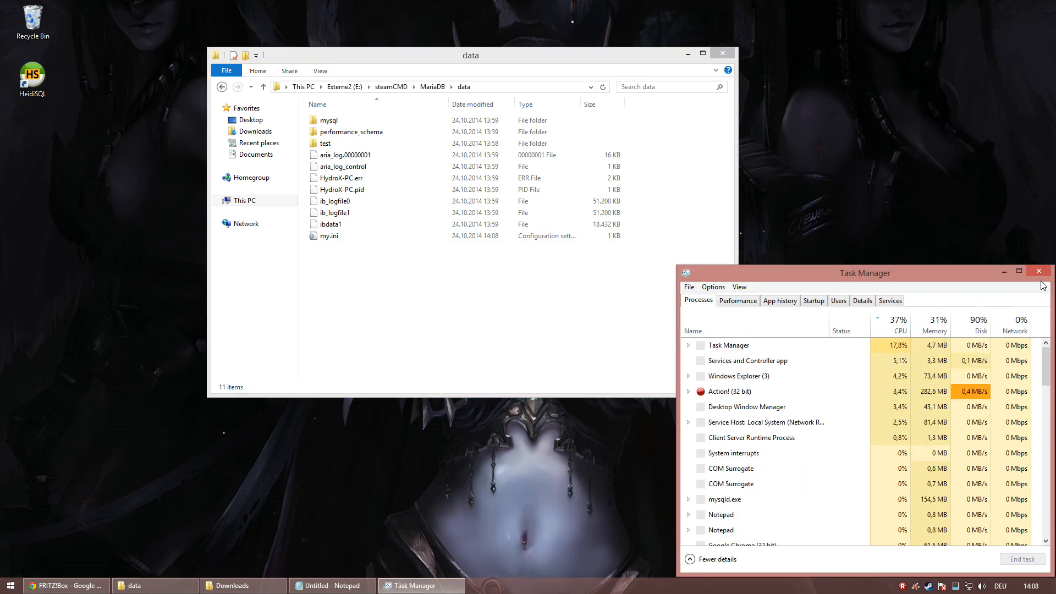
left_click(1038, 275)
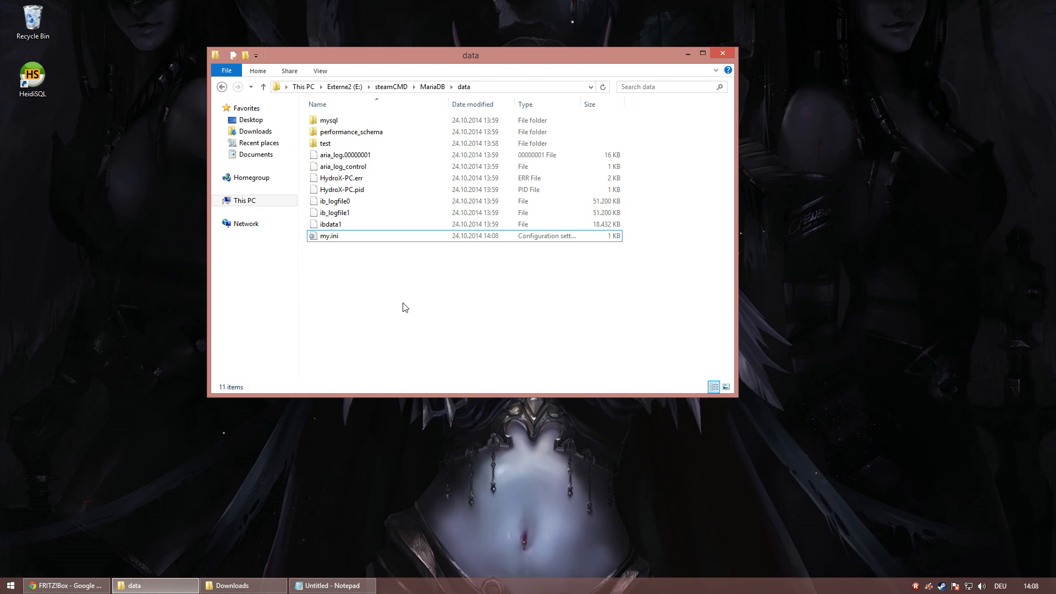
key("ctrl+alt+Delete")
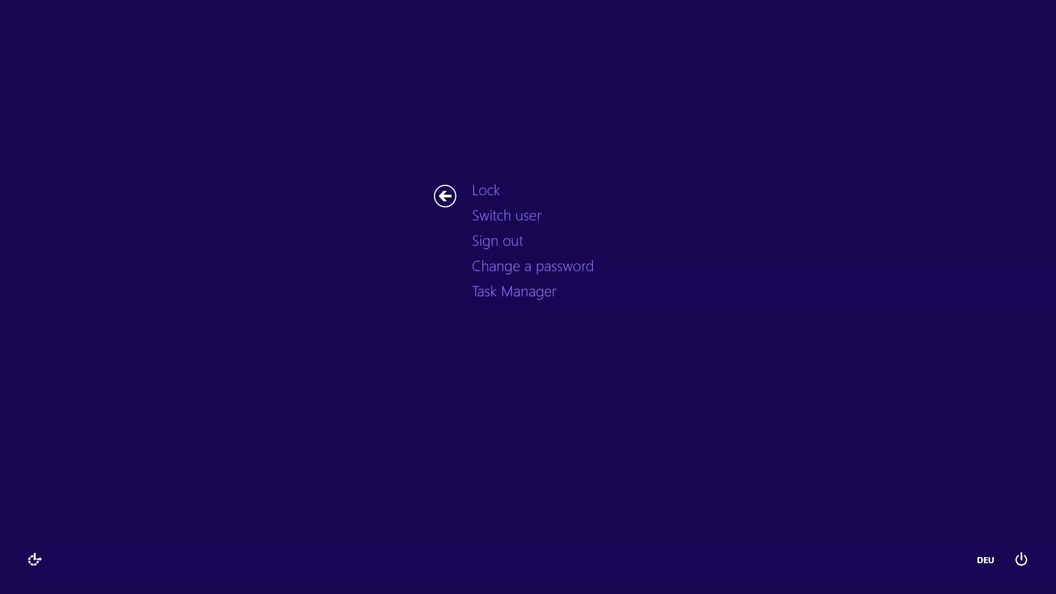
left_click(513, 291)
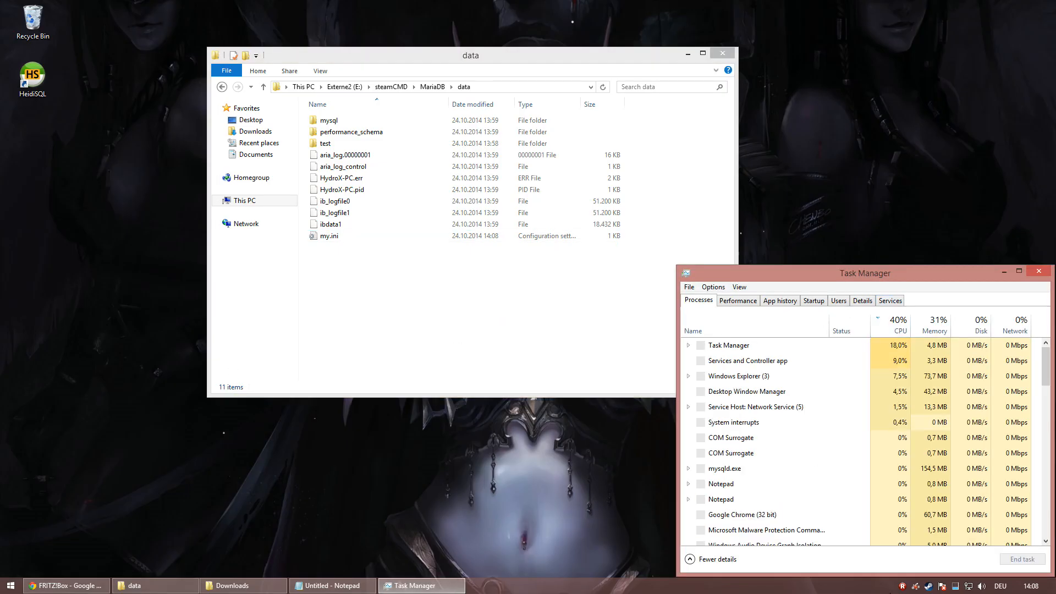
right_click(582, 589)
left_click(845, 279)
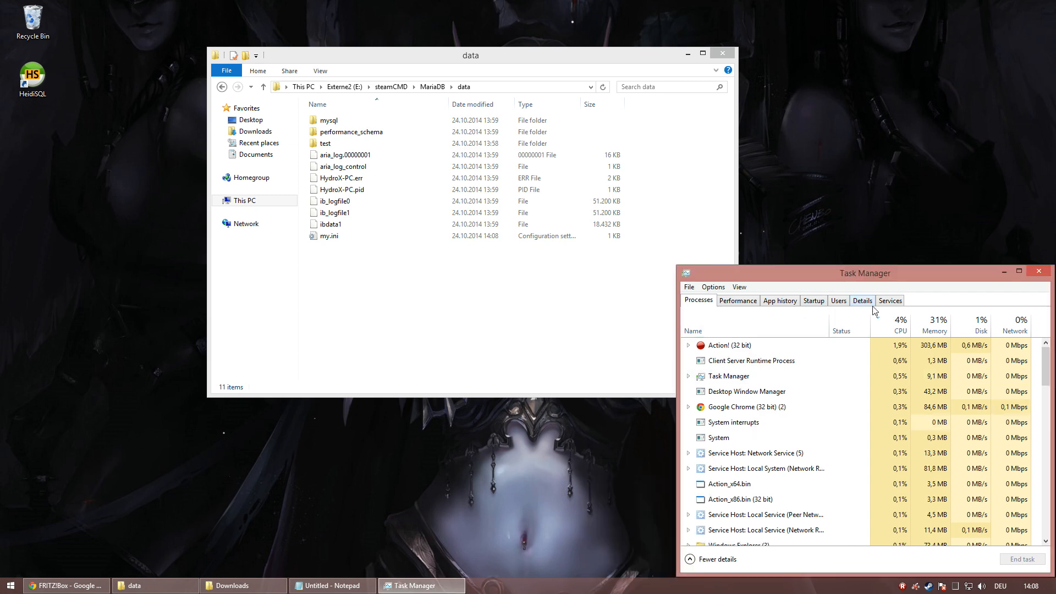
Step: Browse the Services list and jump to the MySQL service by typing 'my'
left_click(891, 300)
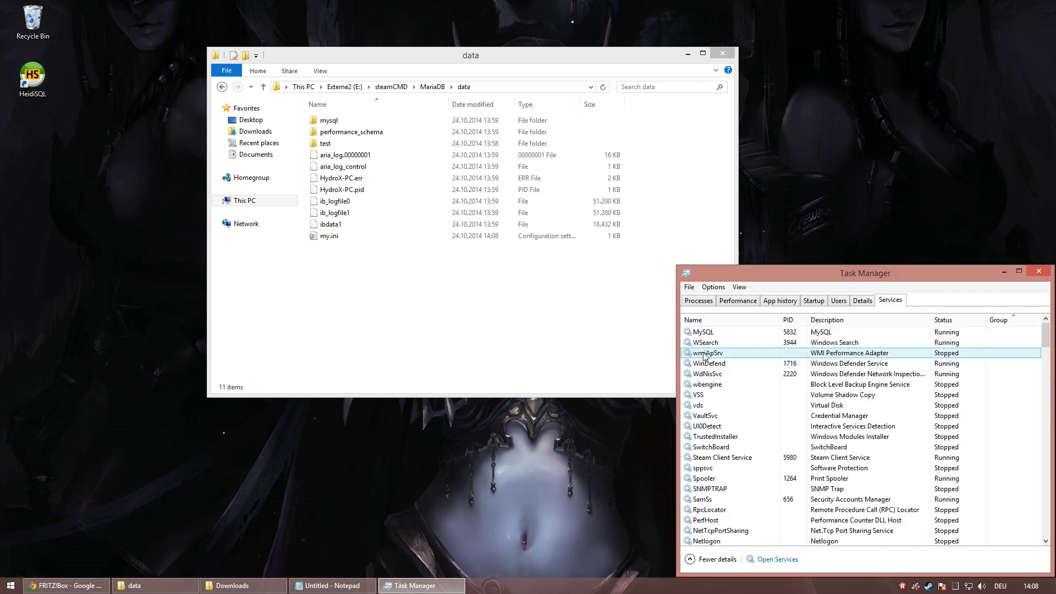
left_click(715, 332)
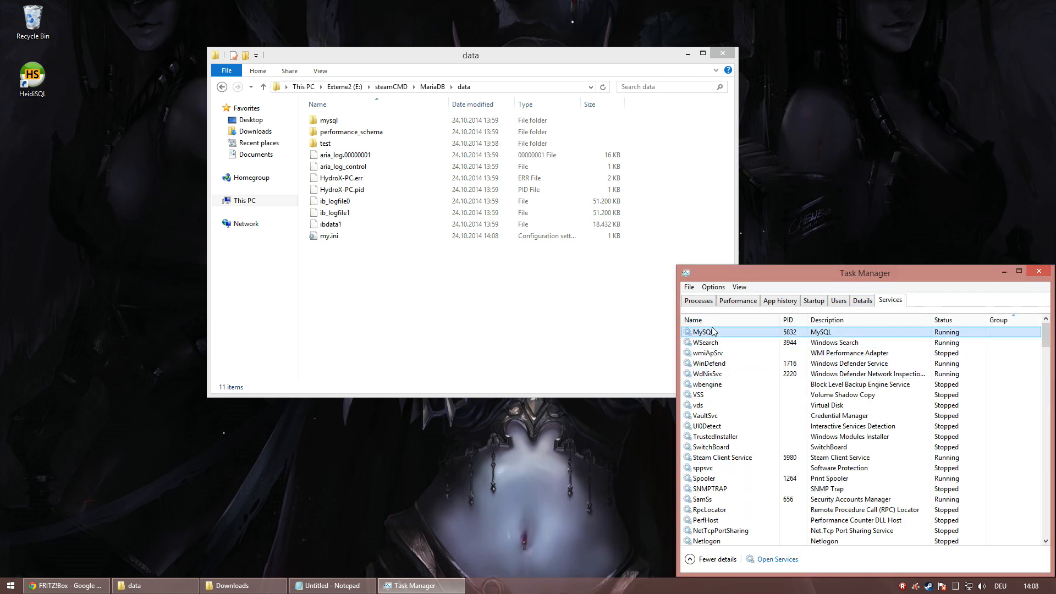
left_click(725, 353)
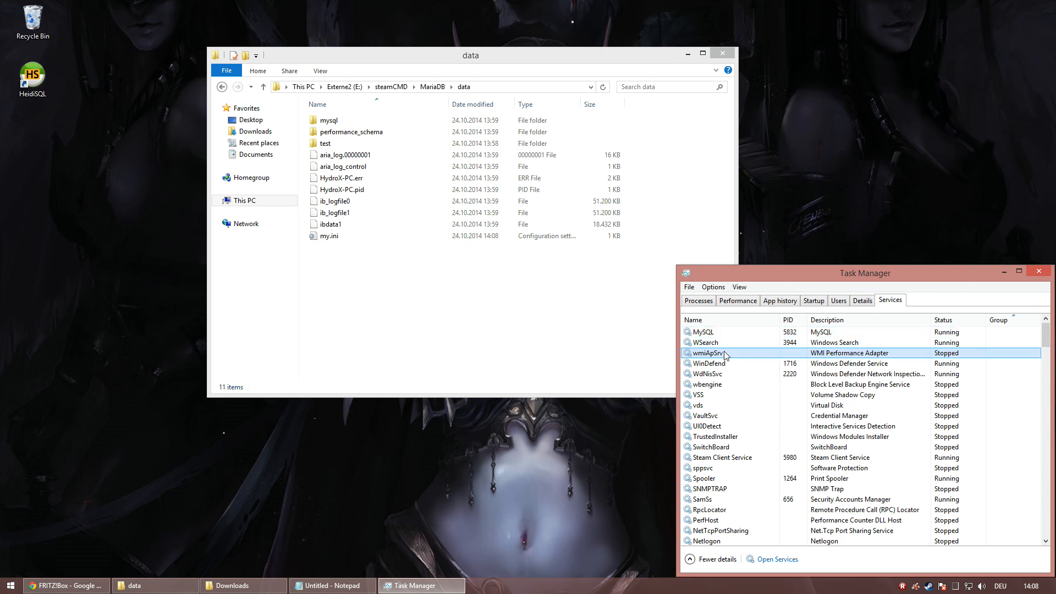
left_click(725, 374)
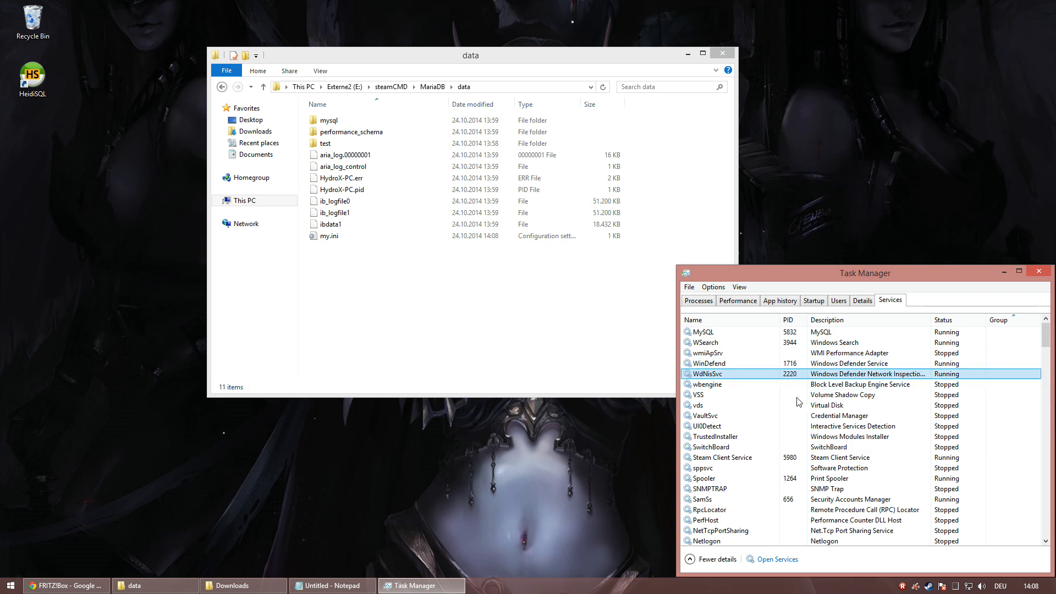
left_click(724, 396)
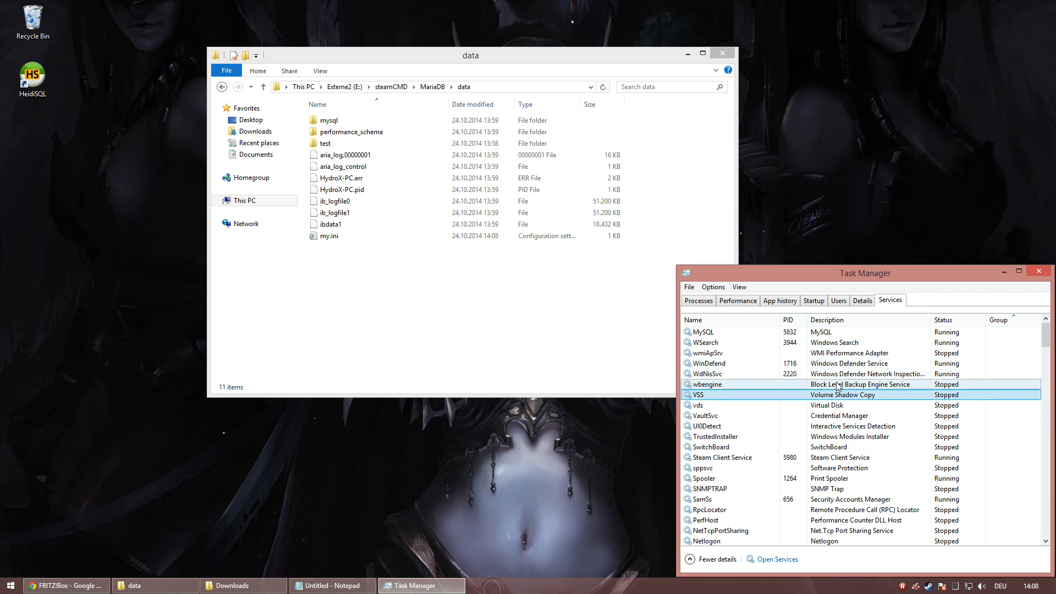
key("m")
key("y")
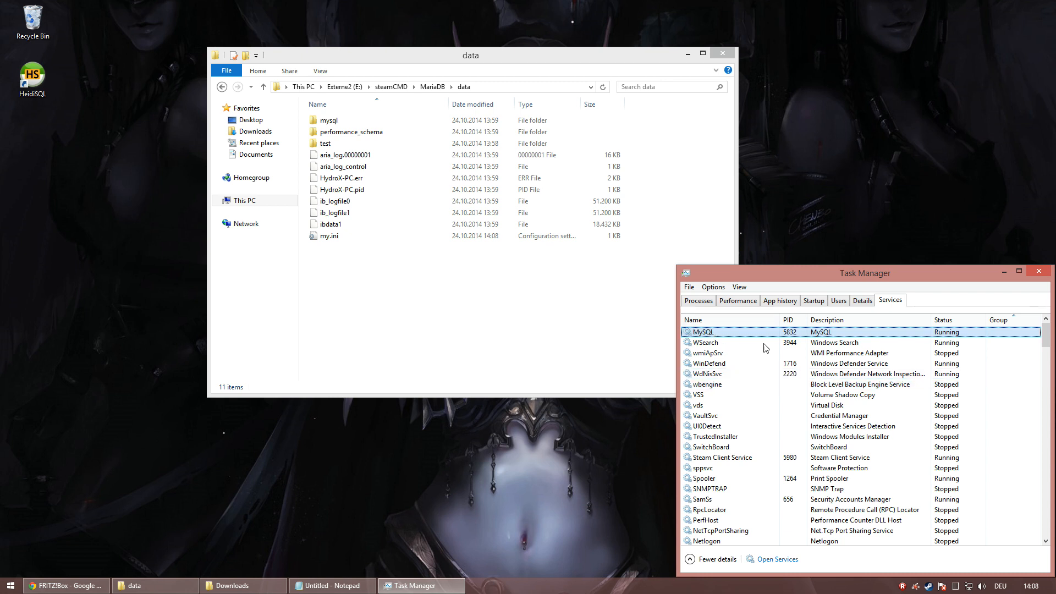
left_click_drag(1048, 337, 1046, 453)
left_click(712, 467)
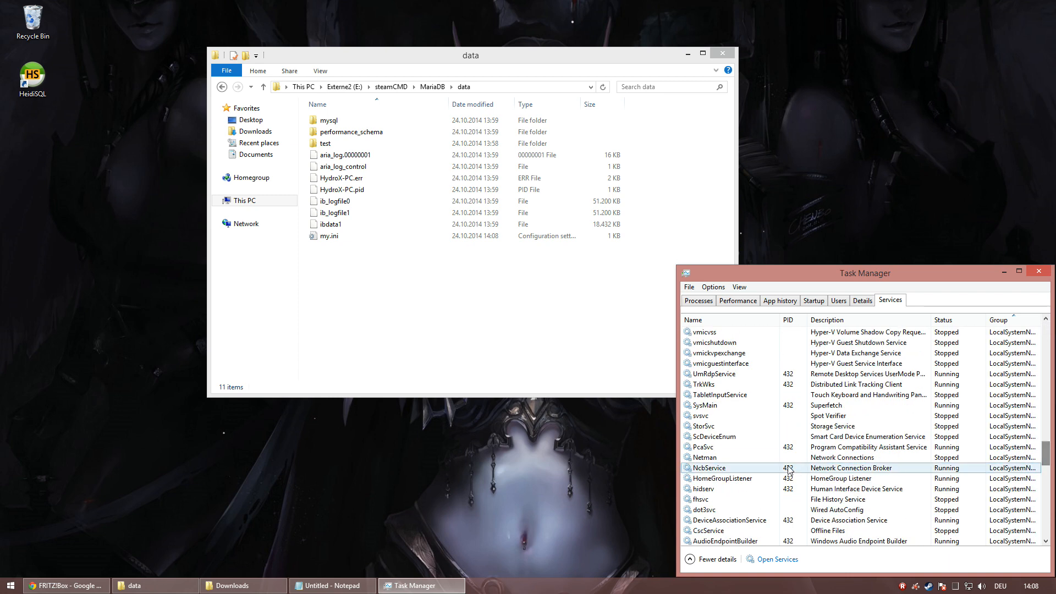
left_click(731, 459)
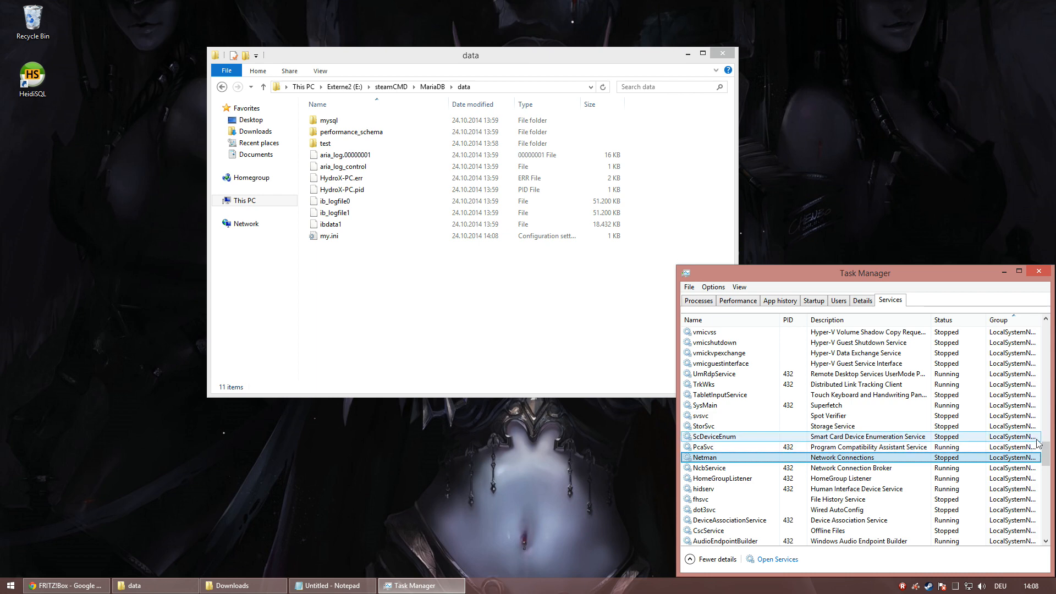
left_click_drag(1047, 449, 1045, 338)
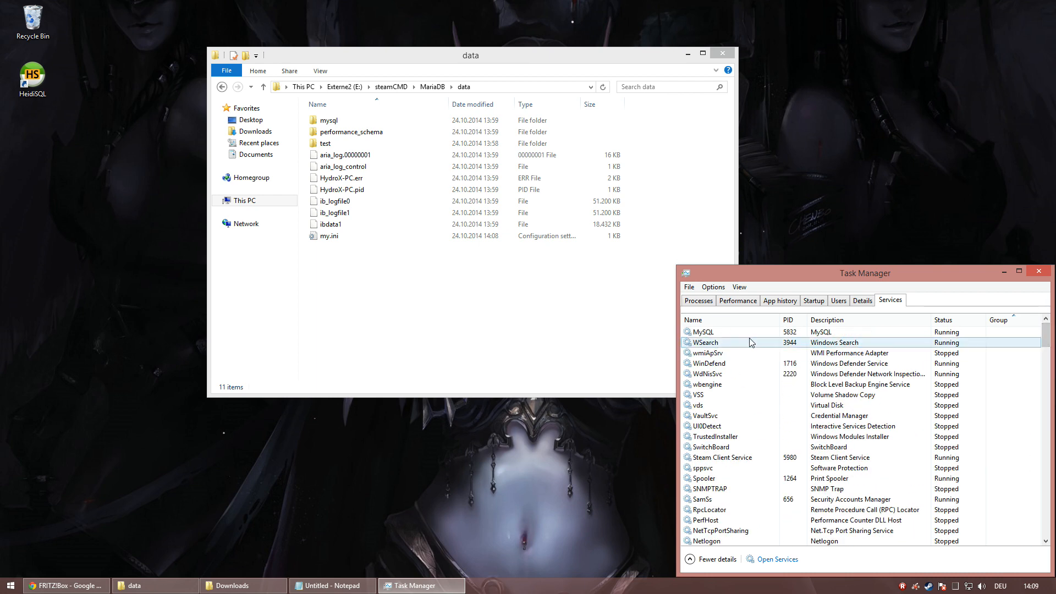
left_click(720, 332)
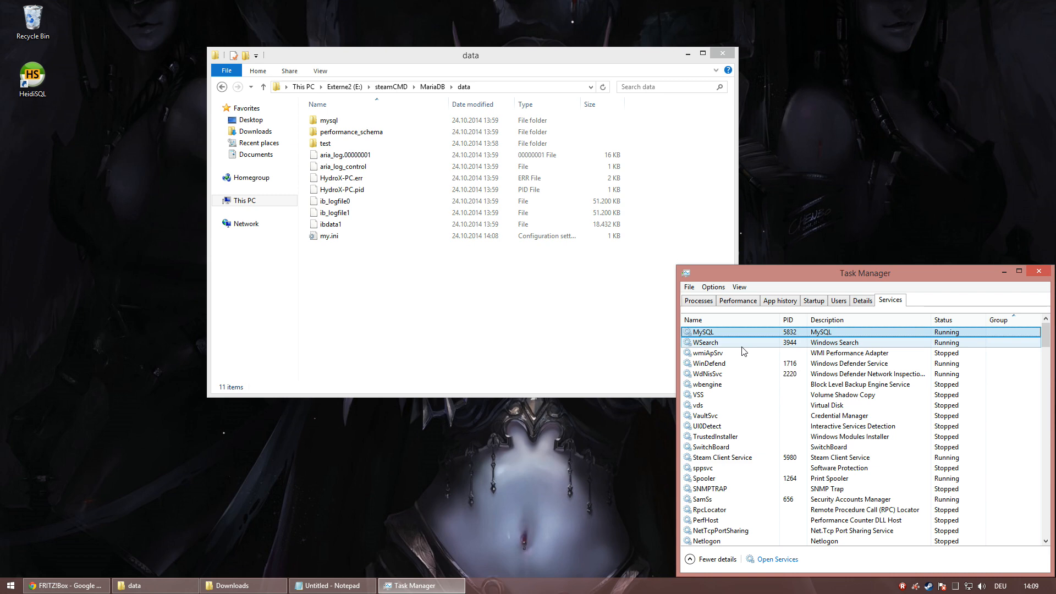
Step: Sort the services alphabetically by name and type 'my' to bring MySQL into view
key("n")
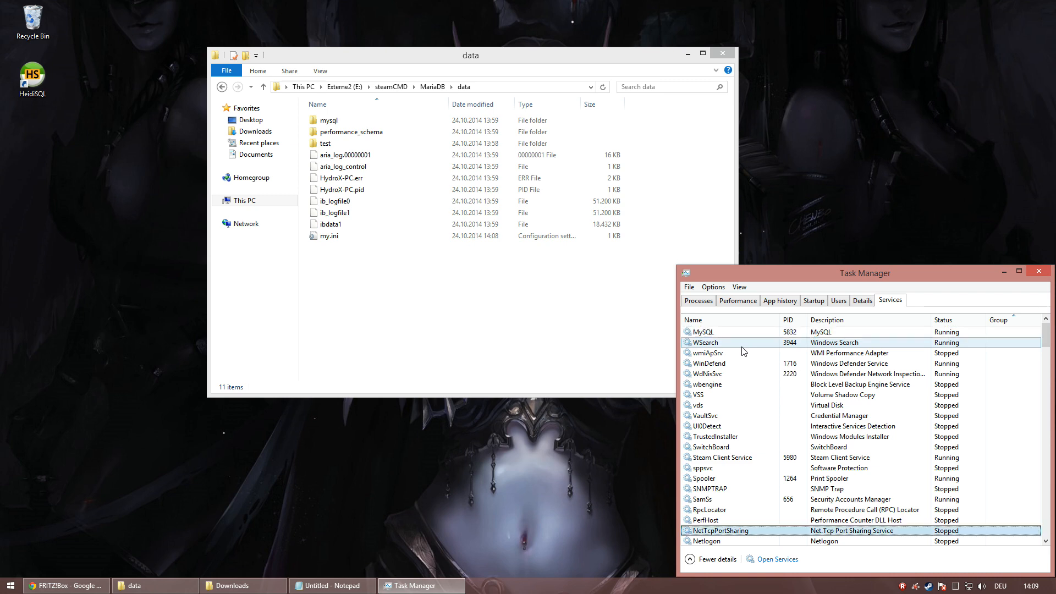
scroll(742, 363, "down", 3)
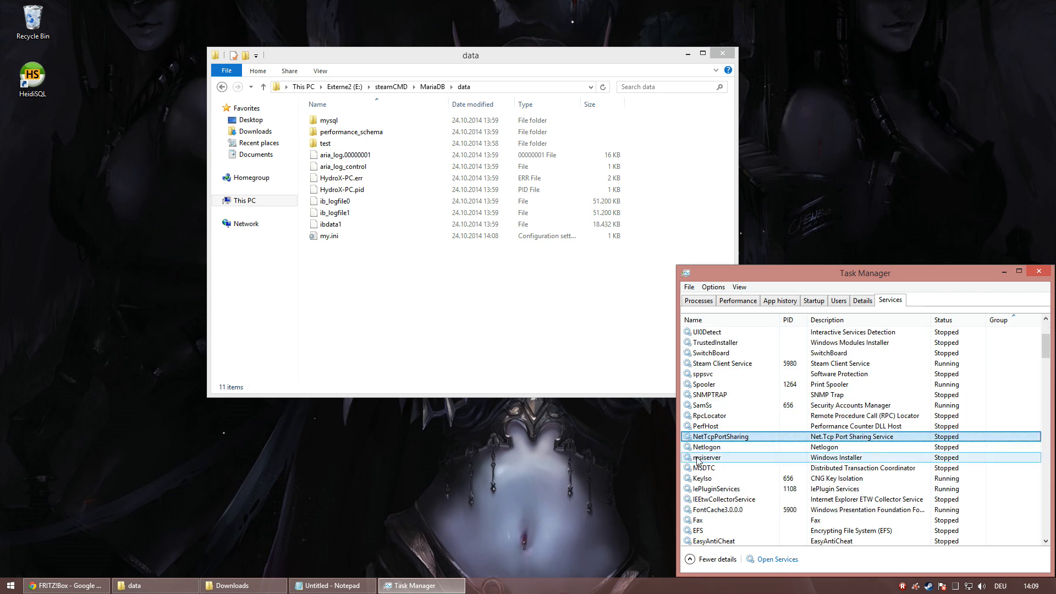
left_click(731, 321)
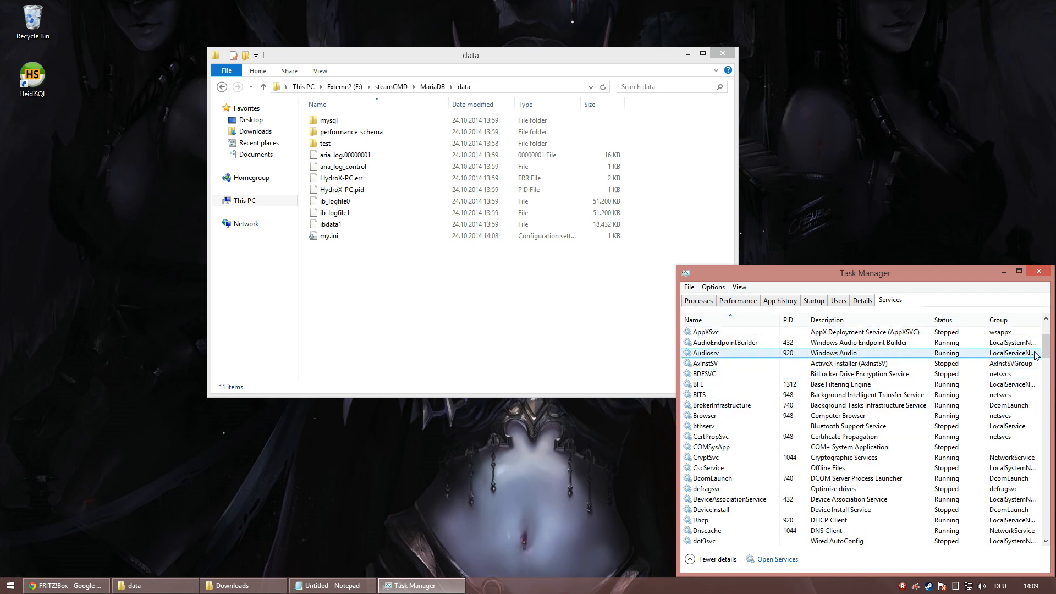
left_click_drag(1046, 347, 1047, 334)
left_click(698, 333)
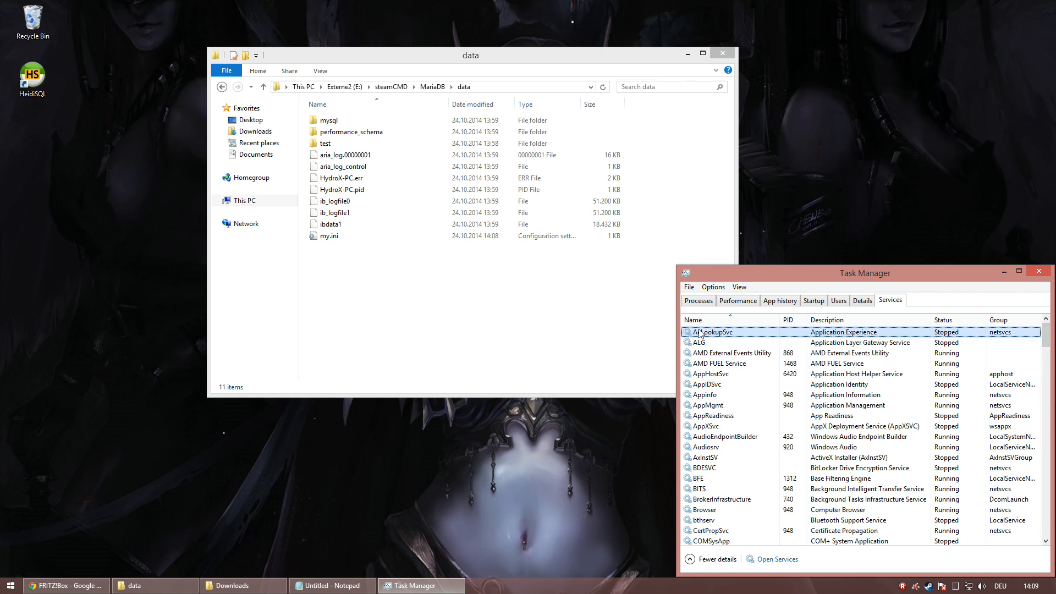
left_click(714, 342)
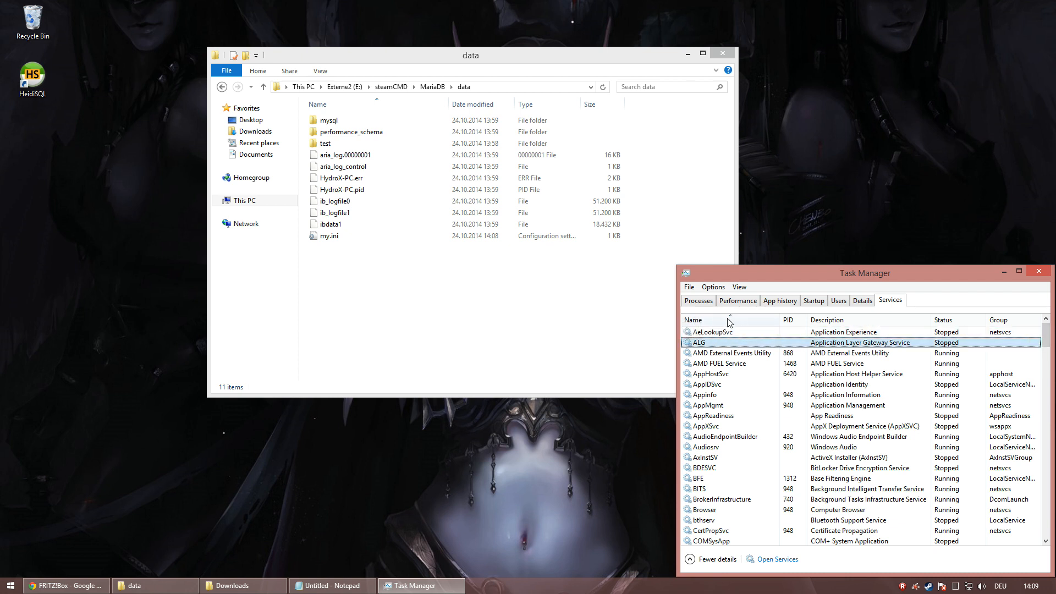
left_click(726, 333)
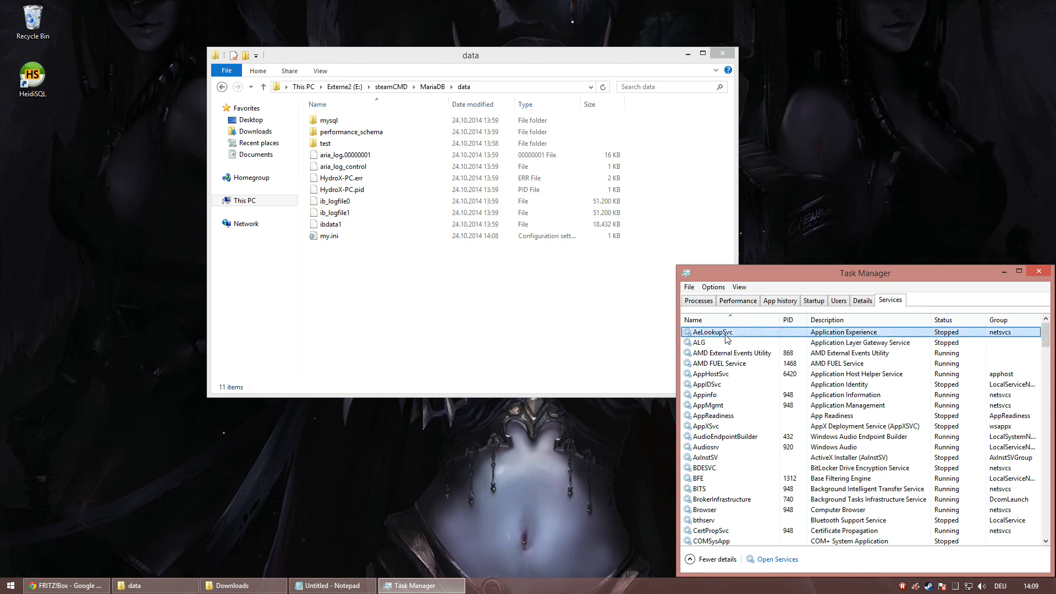
type("my")
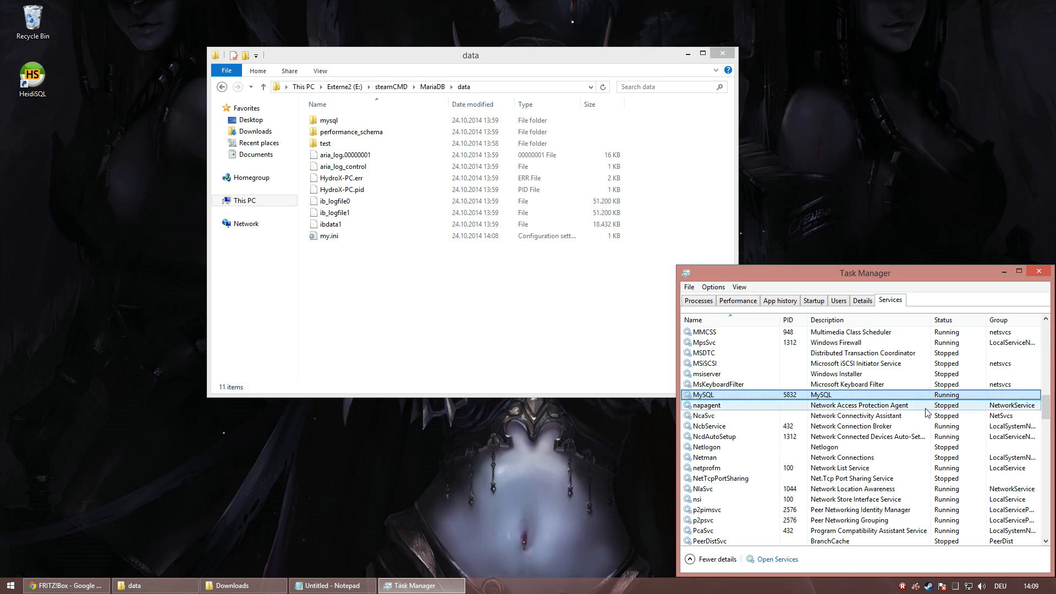
Step: Restart the MySQL service from its context menu, then bring the data folder window forward
right_click(824, 398)
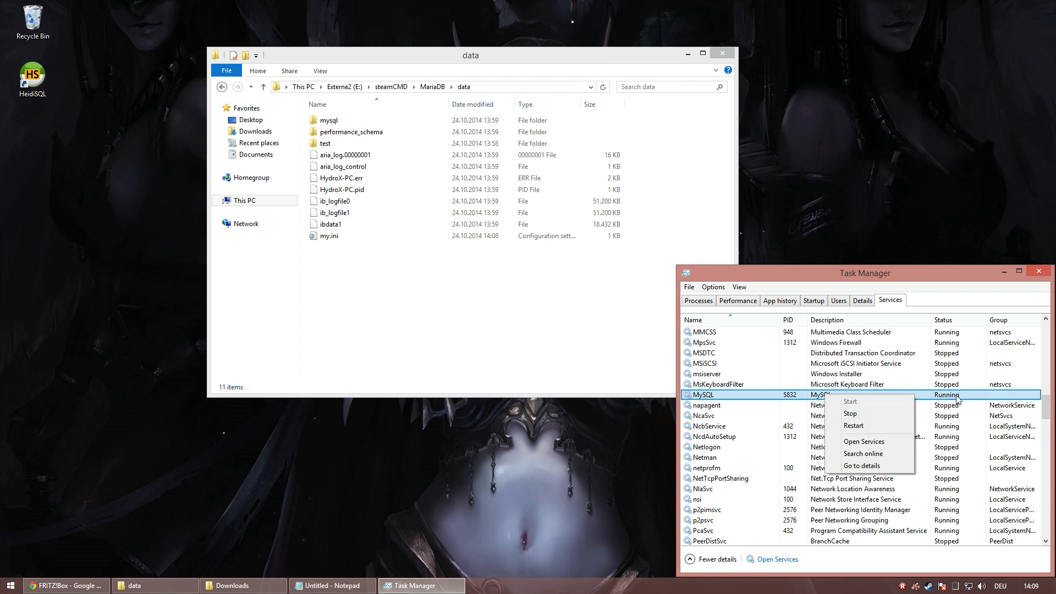
left_click(864, 428)
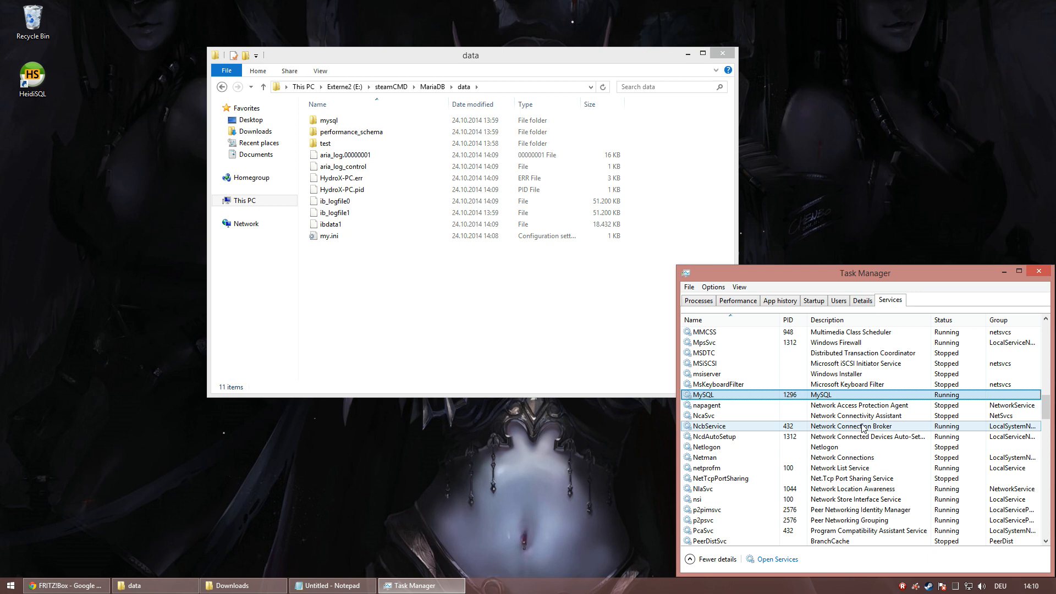
left_click(526, 278)
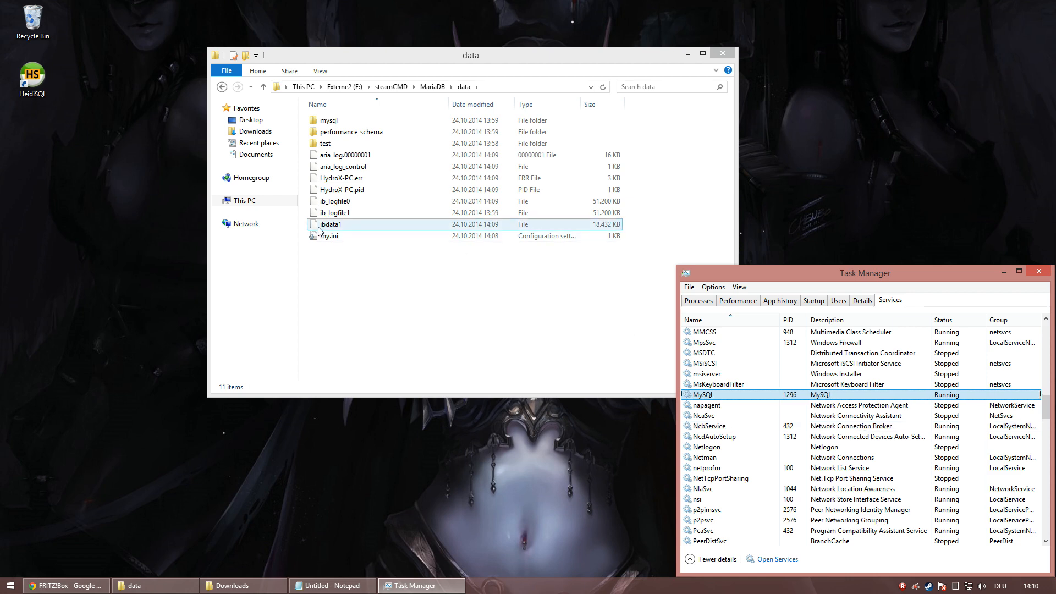
double_click(352, 236)
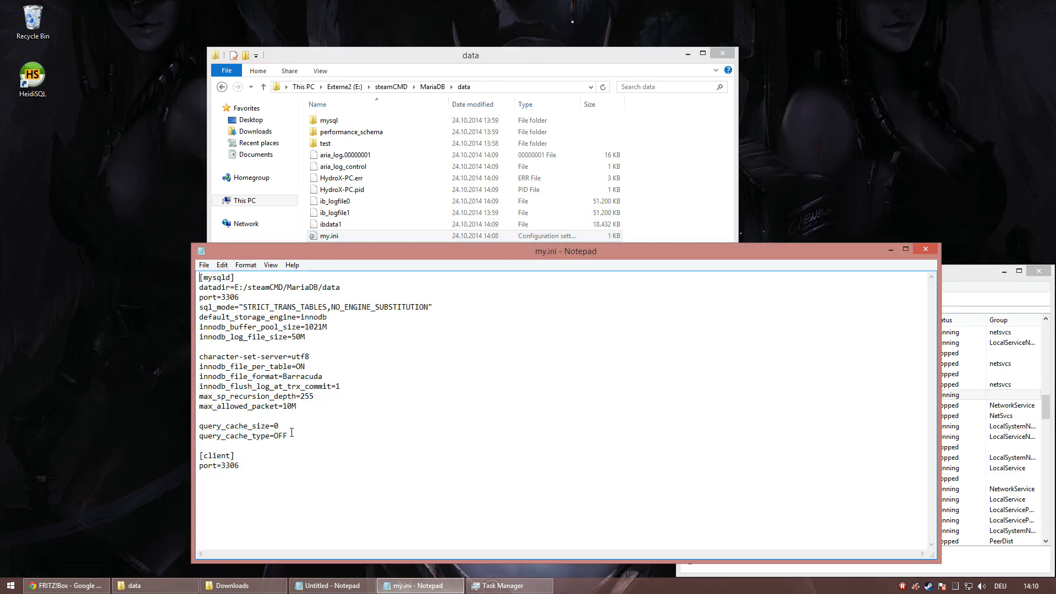
left_click_drag(328, 457, 334, 414)
left_click(335, 415)
left_click_drag(640, 251, 454, 259)
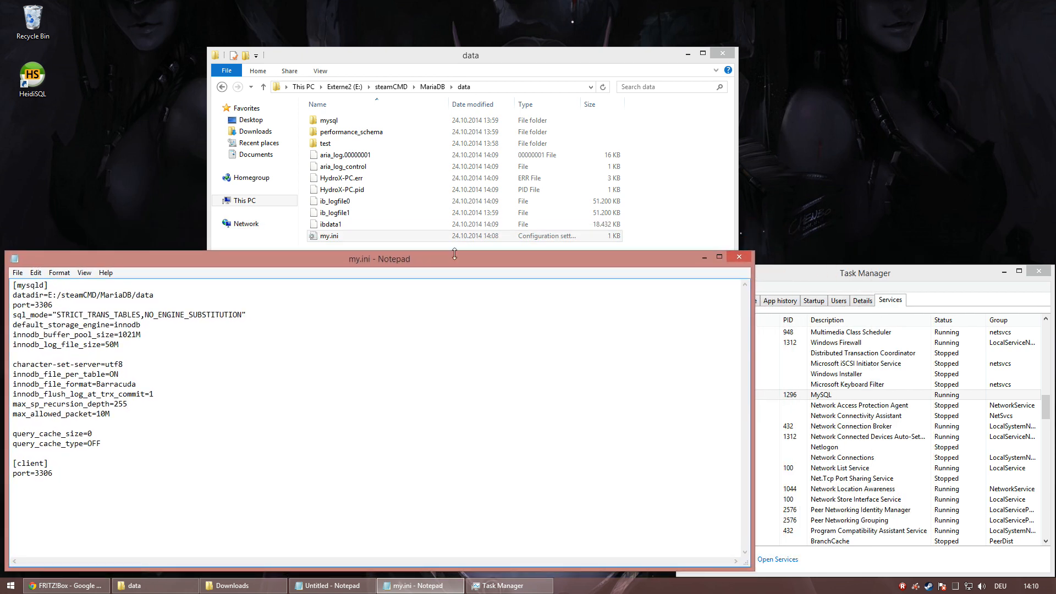
left_click(738, 256)
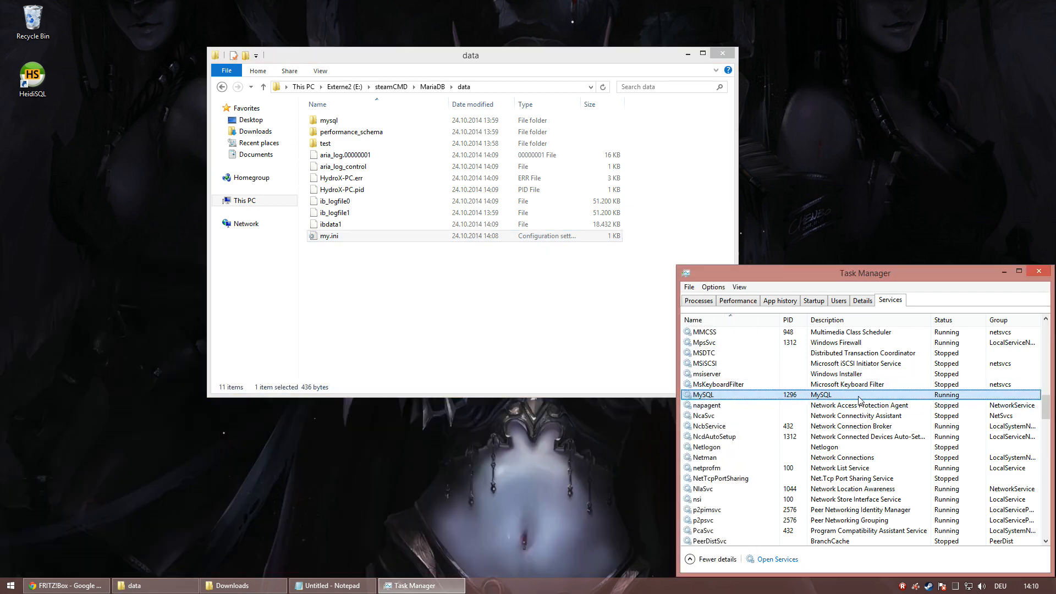
Step: Open steamCMD's life is feudal folder, close Task Manager, and start link-dragging ddctd_cm_yo_server.exe
left_click(538, 324)
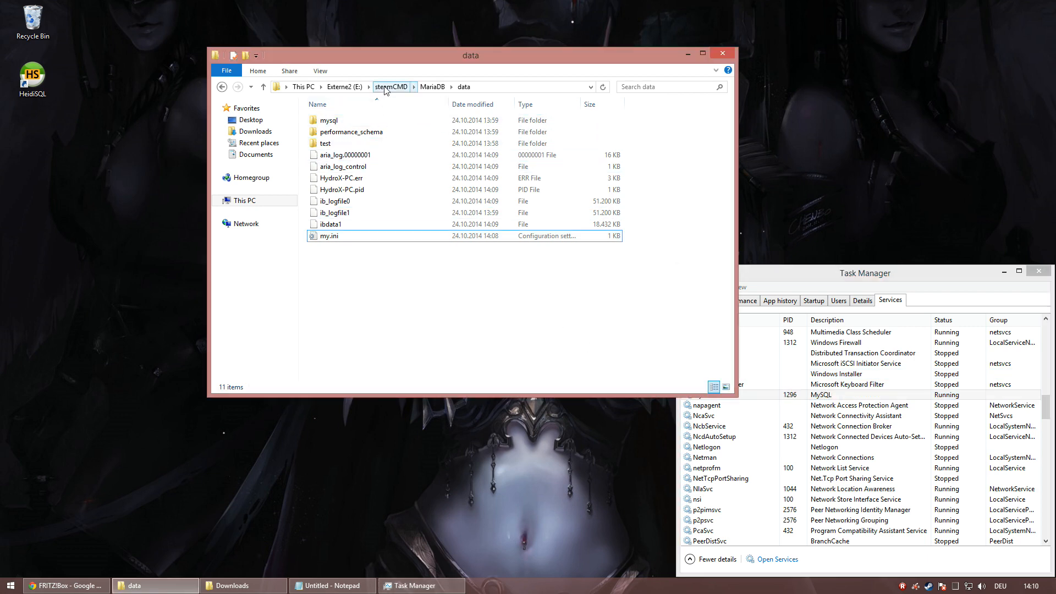
left_click(388, 87)
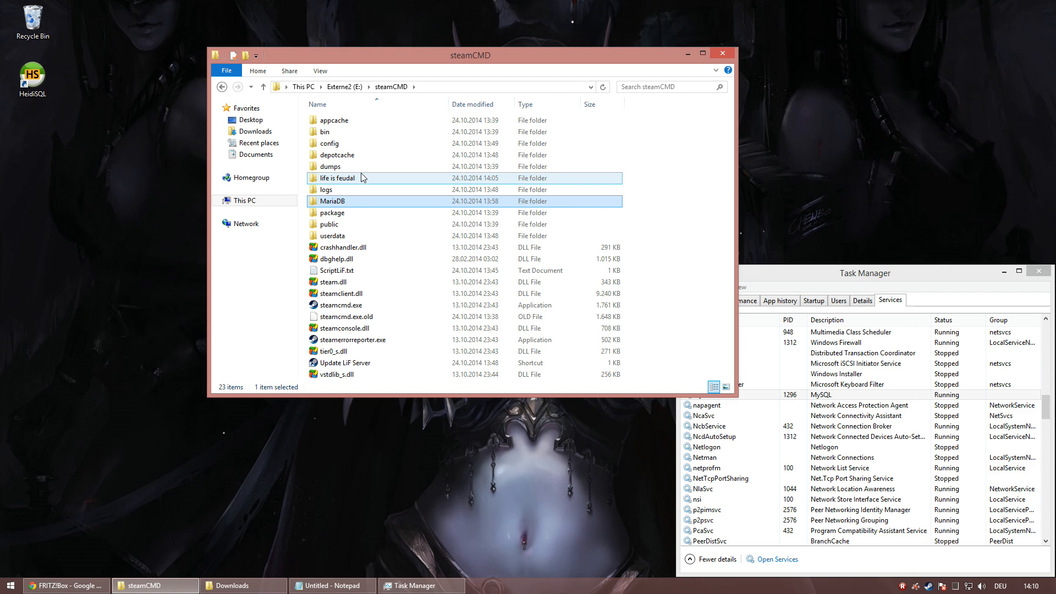
double_click(350, 177)
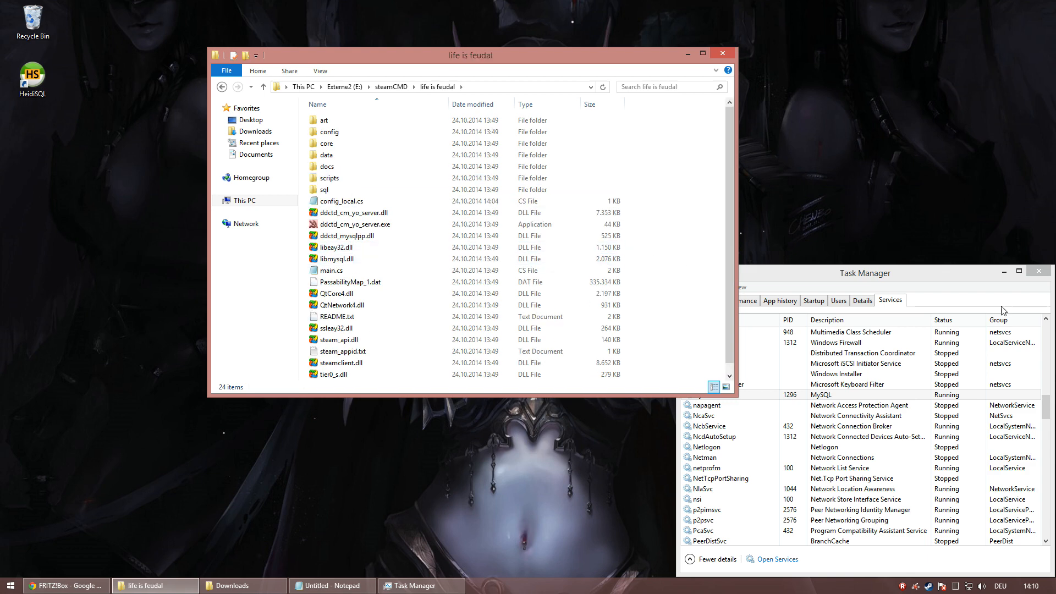
left_click(1038, 271)
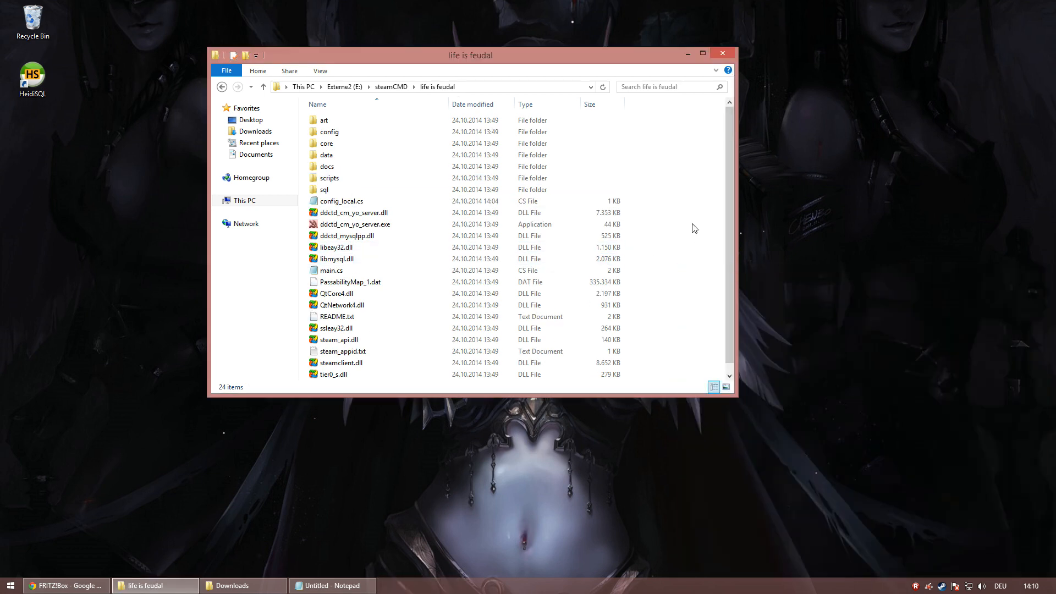
left_click(346, 226)
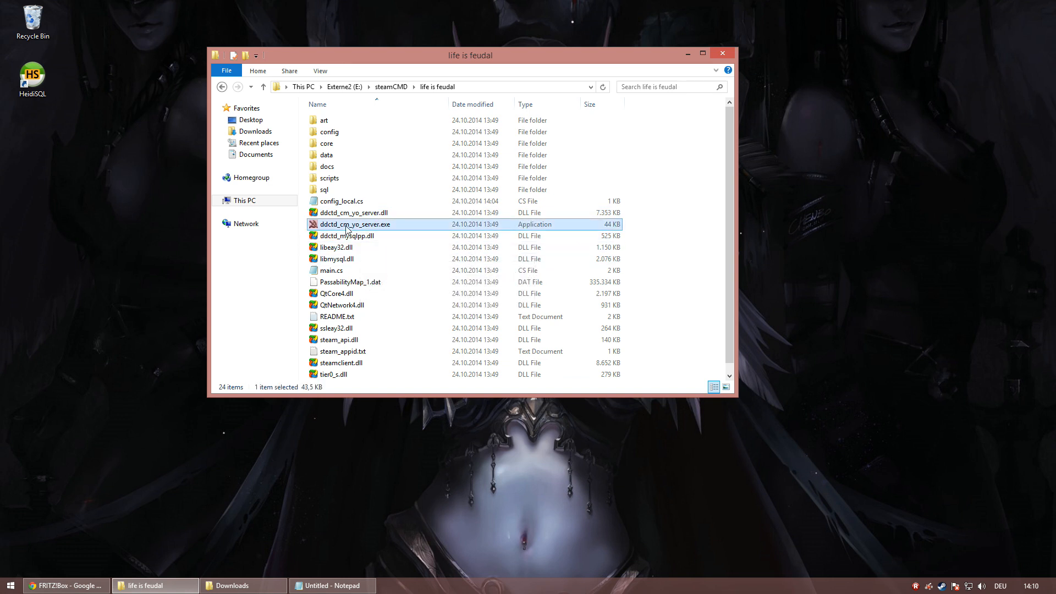
left_click_drag(346, 226, 679, 256)
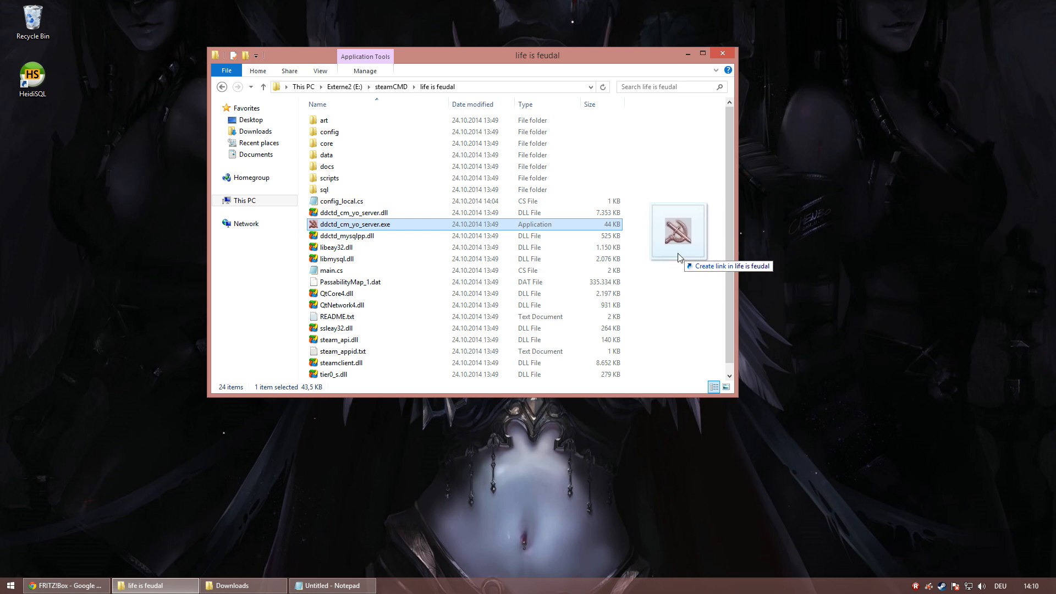
Step: Create a ddctd_cm_yo_server.exe shortcut named 'Start Life is Feudal Server' and open its Properties
left_click_drag(679, 255, 679, 256)
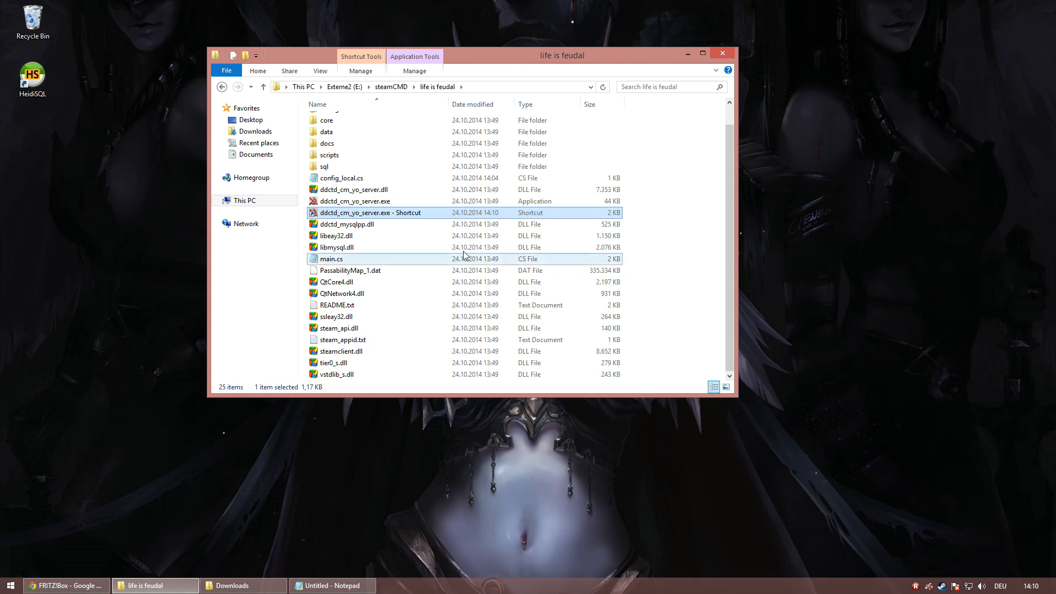
left_click(429, 214)
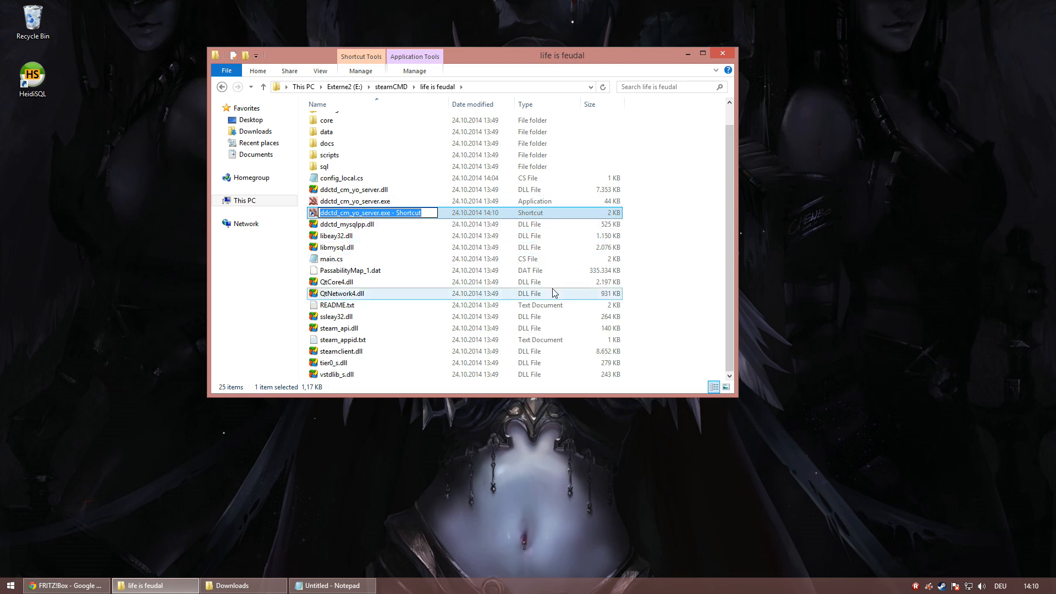
type("Start Lif")
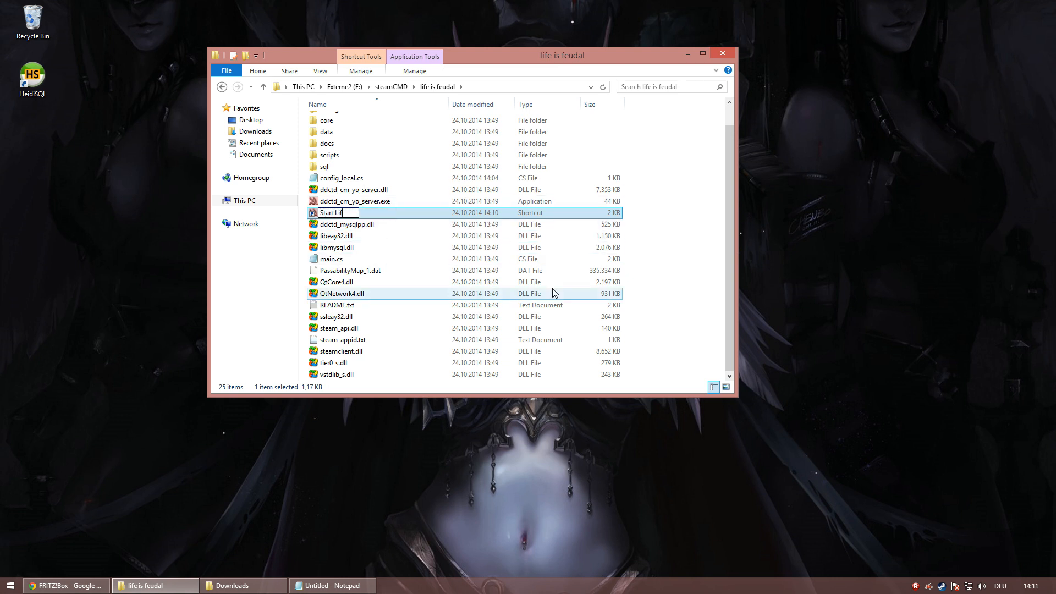
type("e is Feudal Server")
key("Return")
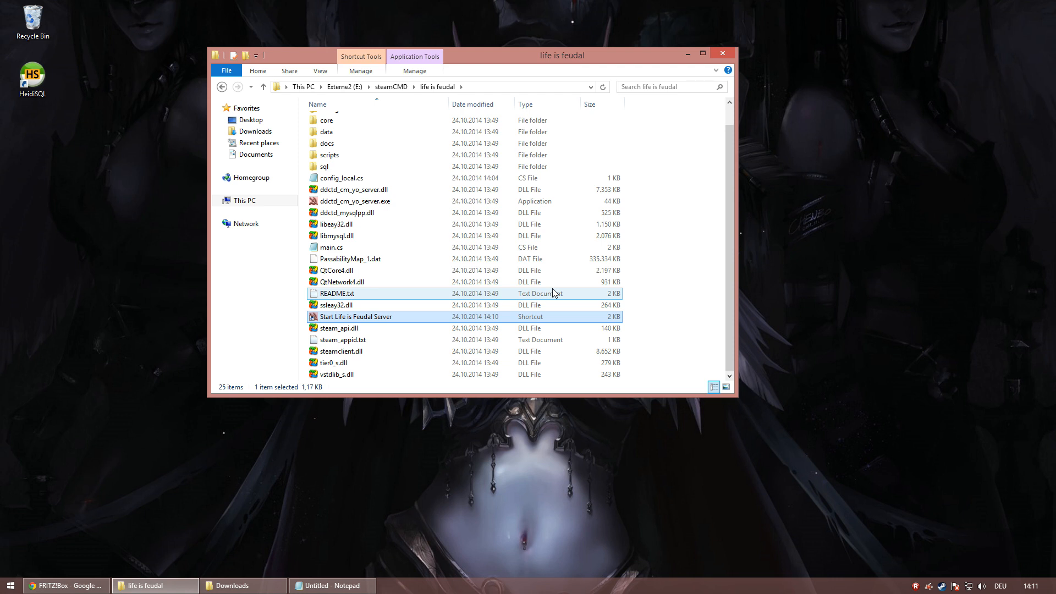
right_click(373, 323)
left_click(428, 499)
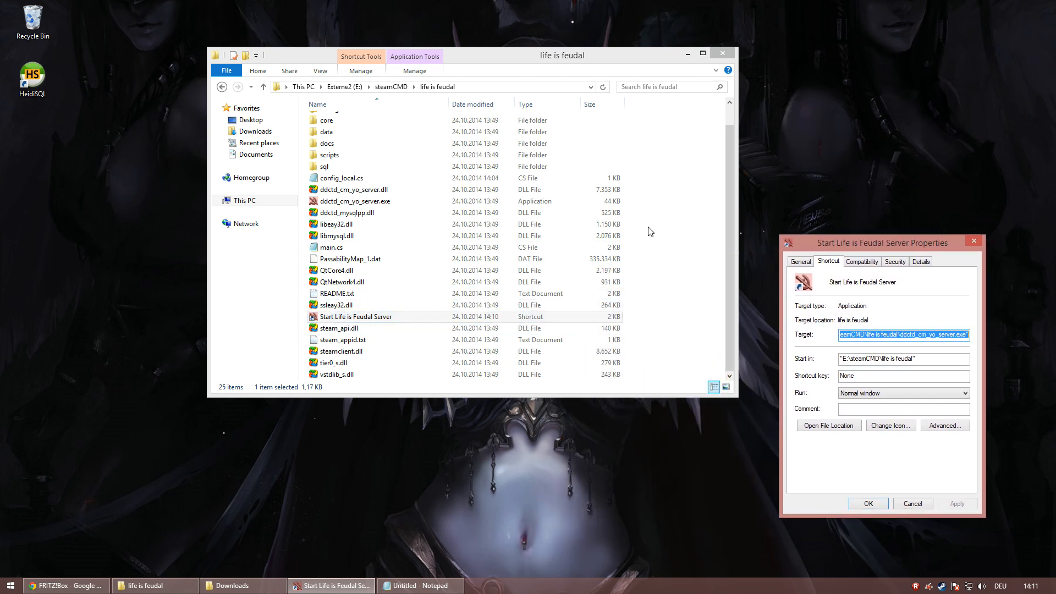
Step: Compare with the existing Update LiF Server shortcut and check the new shortcut's start-in folder
left_click(659, 243)
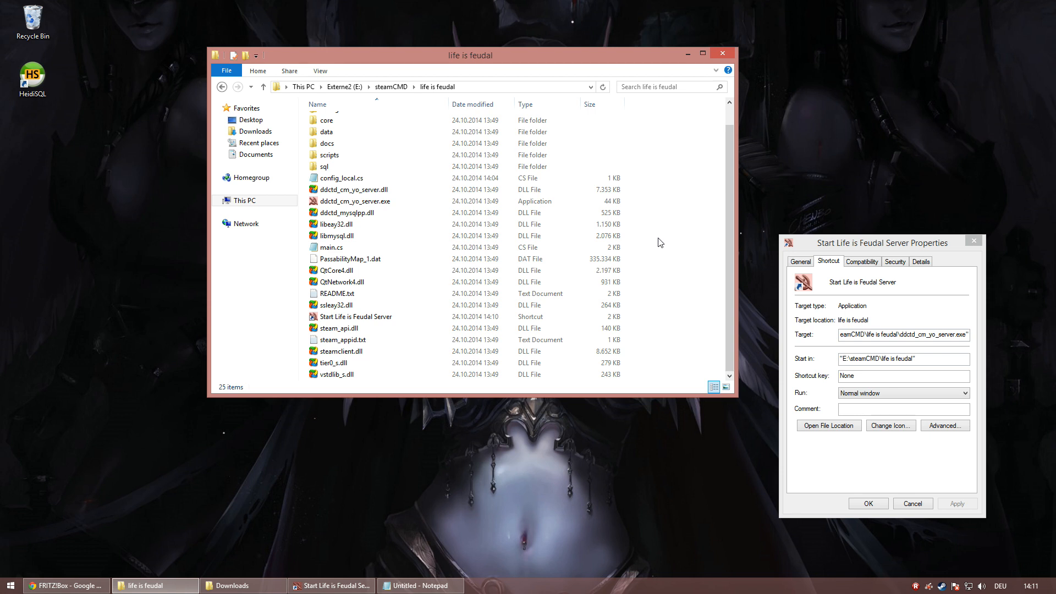
left_click(393, 88)
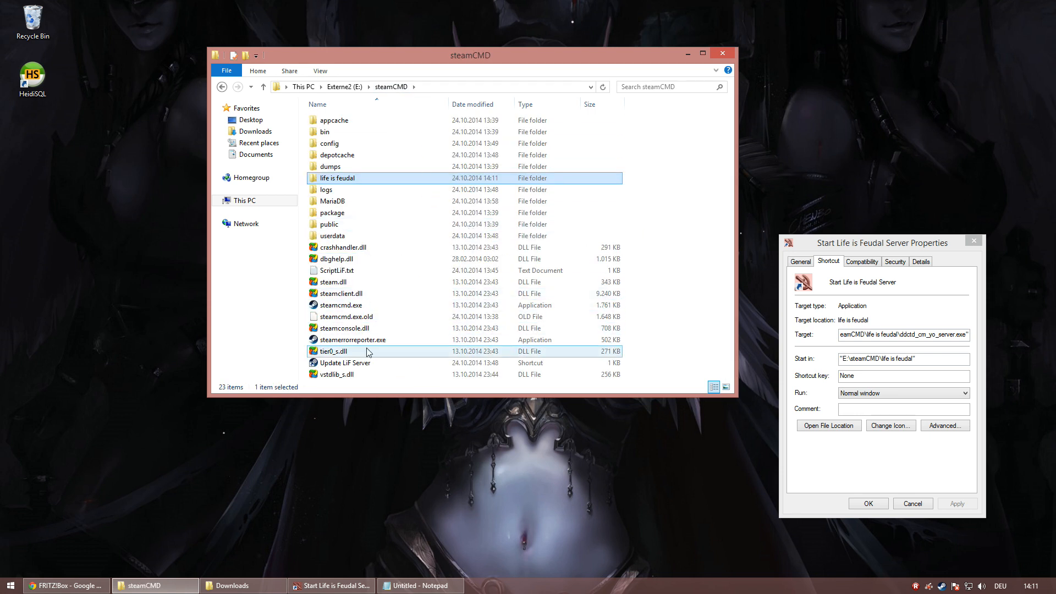
left_click(355, 363)
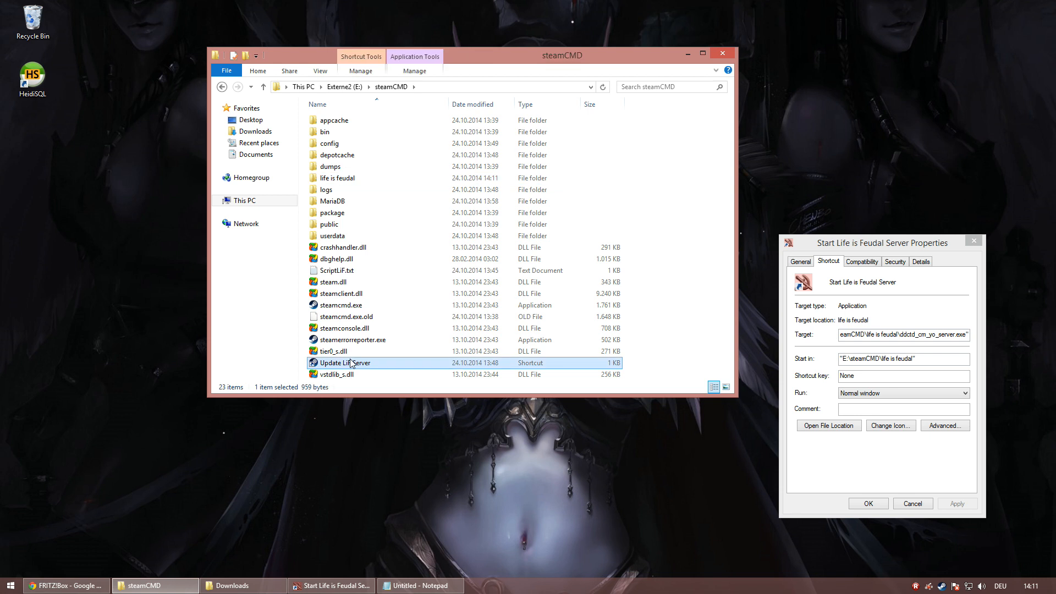
double_click(353, 178)
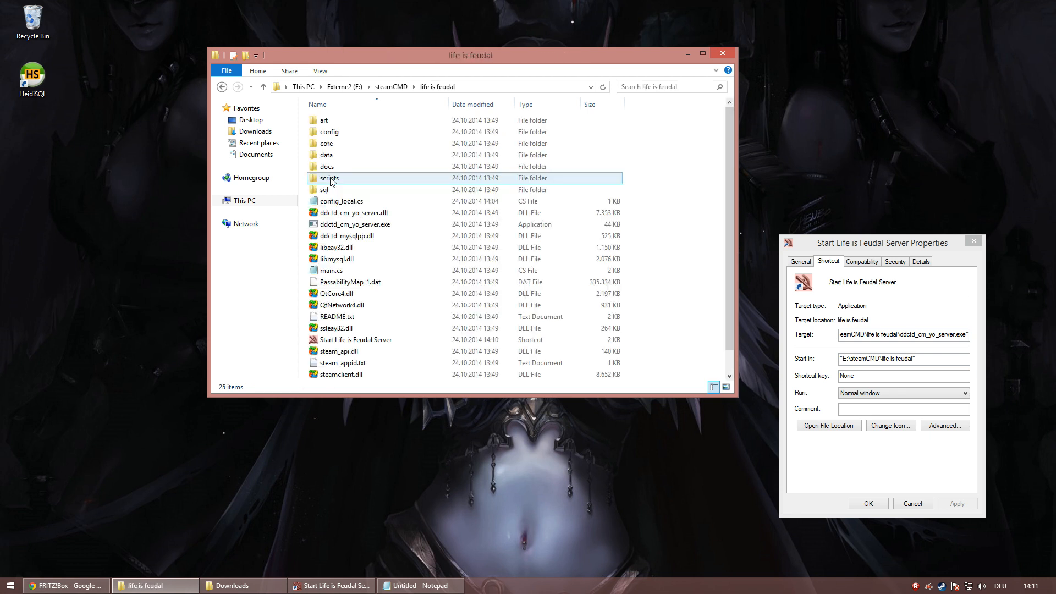
left_click(360, 225)
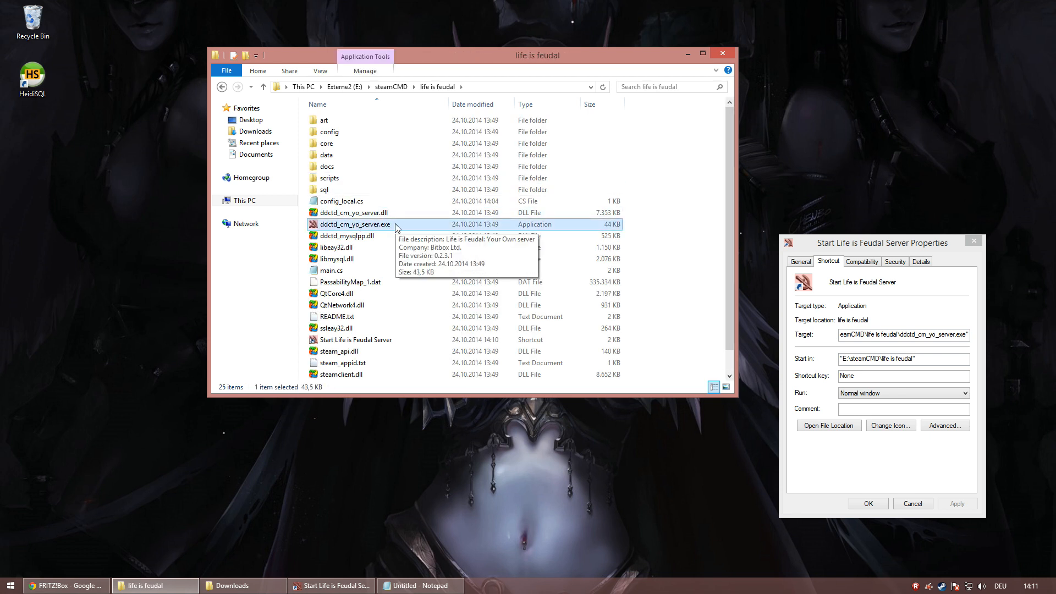
left_click(352, 341)
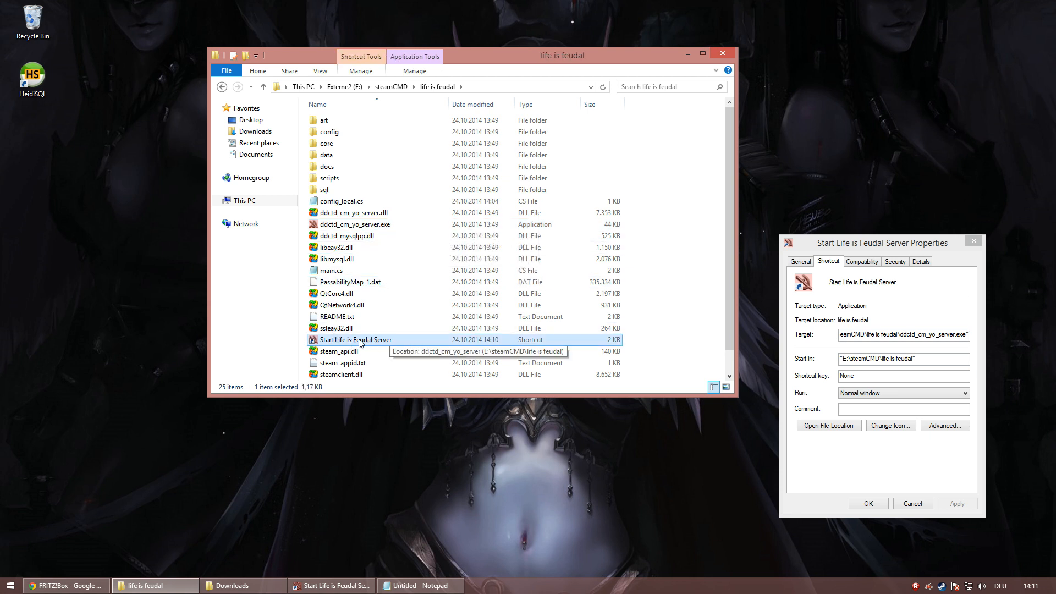
left_click(897, 243)
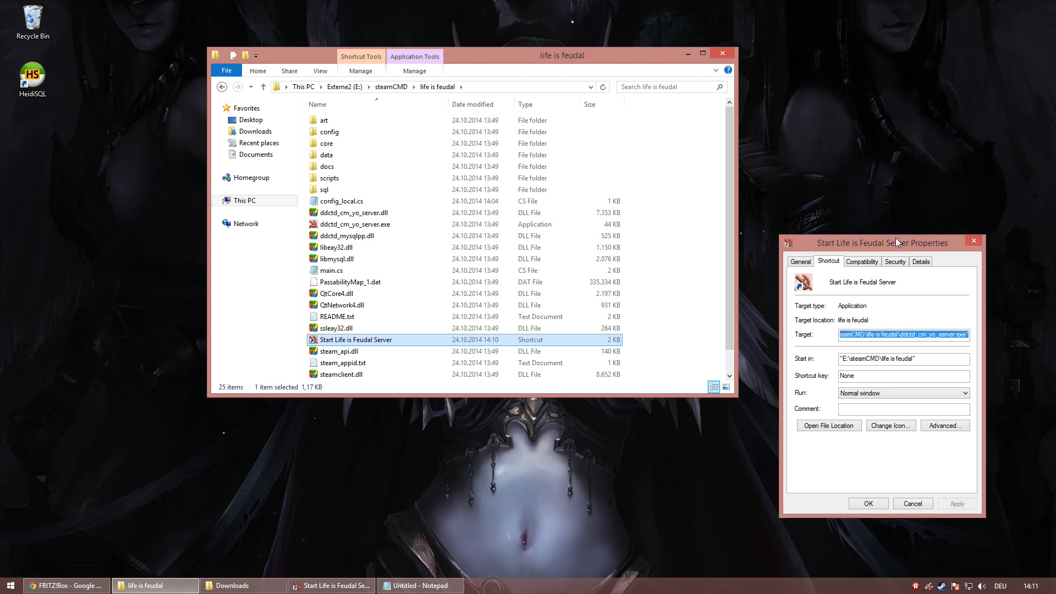
left_click_drag(897, 242, 648, 248)
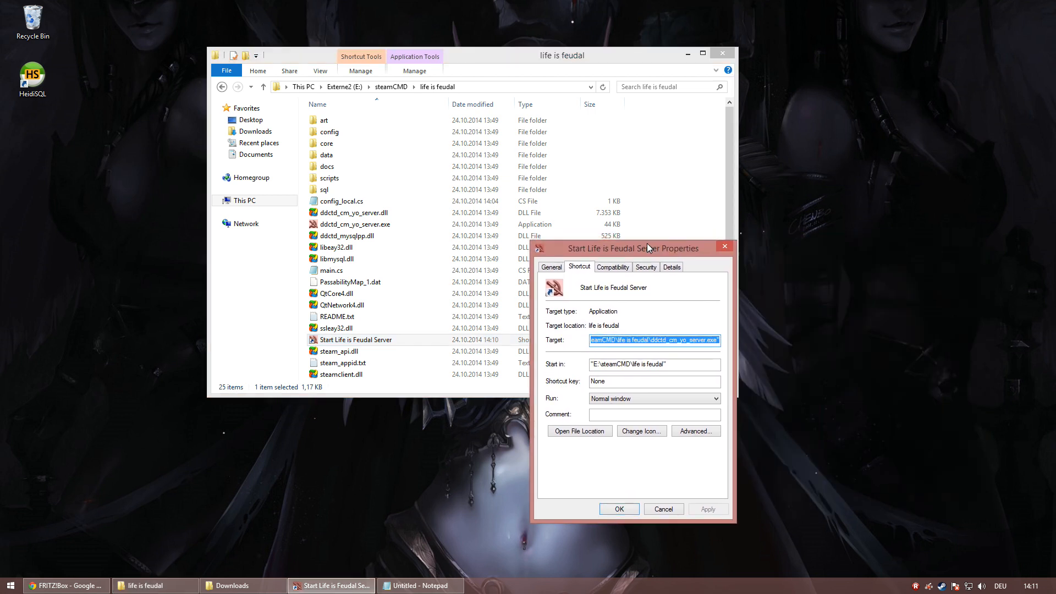
left_click(680, 365)
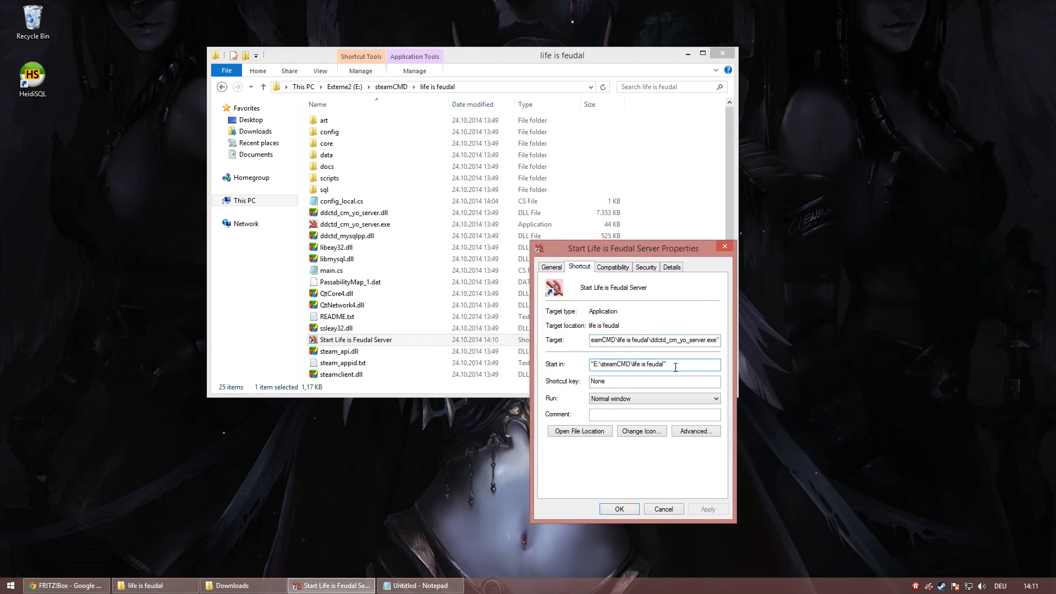
Step: Append ' -world 1' to the shortcut's target path and save it with Apply and OK
left_click(655, 340)
key("Home")
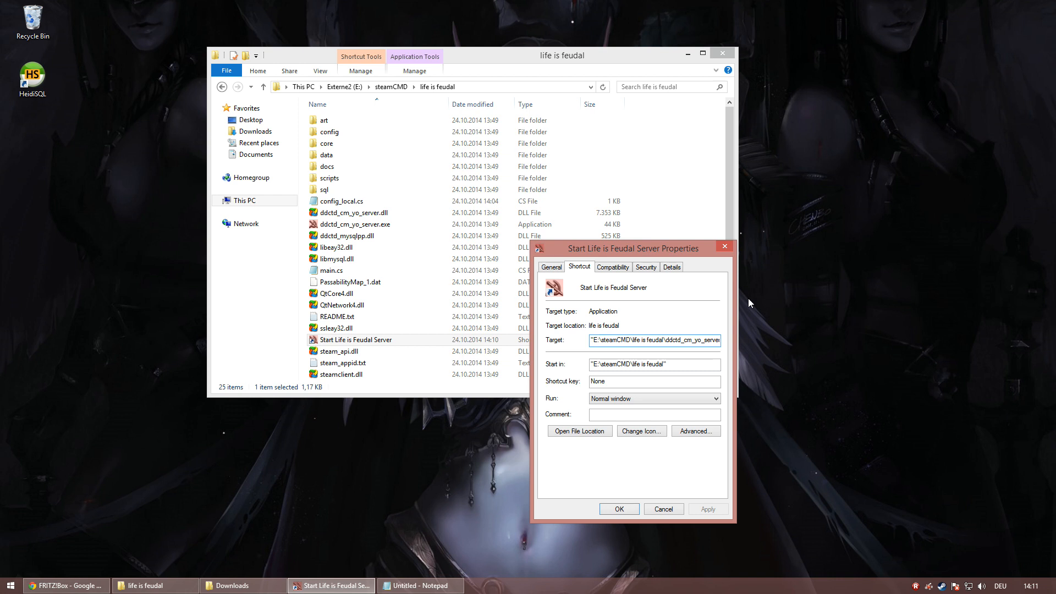
key("End")
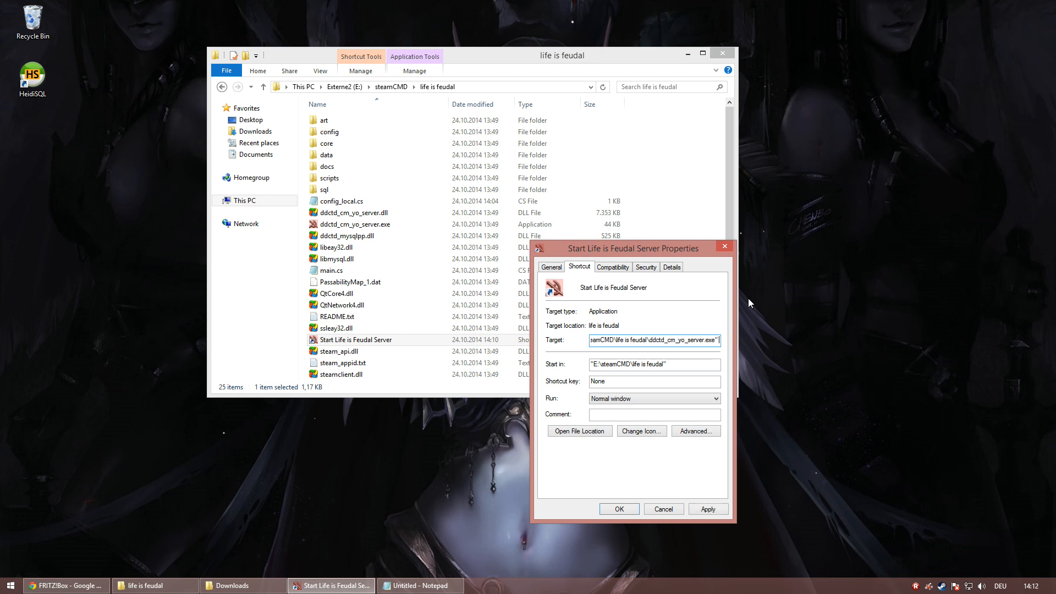
type("-wolrd")
key("BackSpace")
key("BackSpace")
key("BackSpace")
type("rld 1")
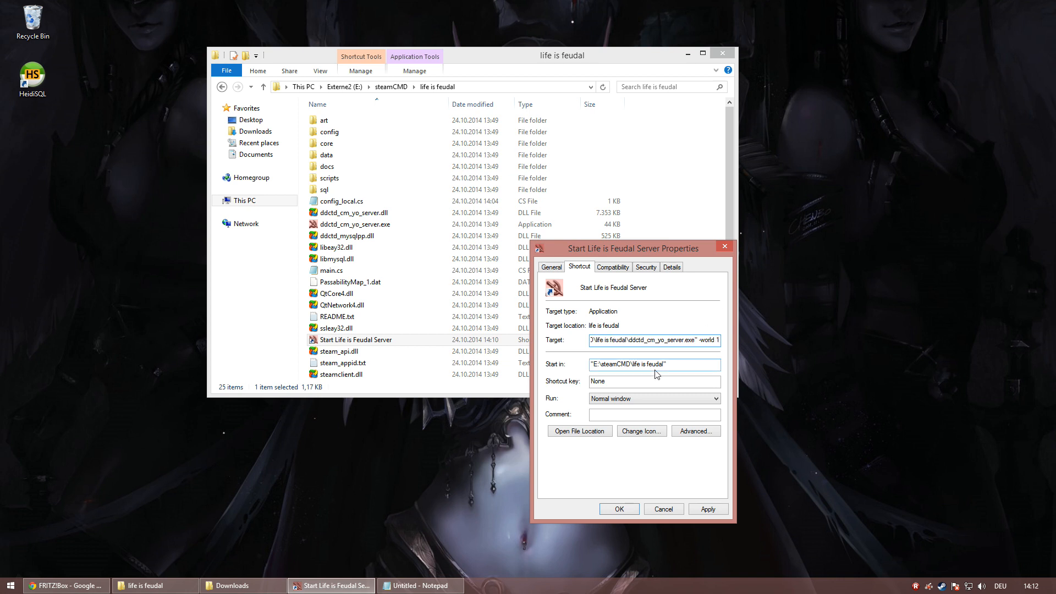
left_click(708, 508)
left_click(626, 508)
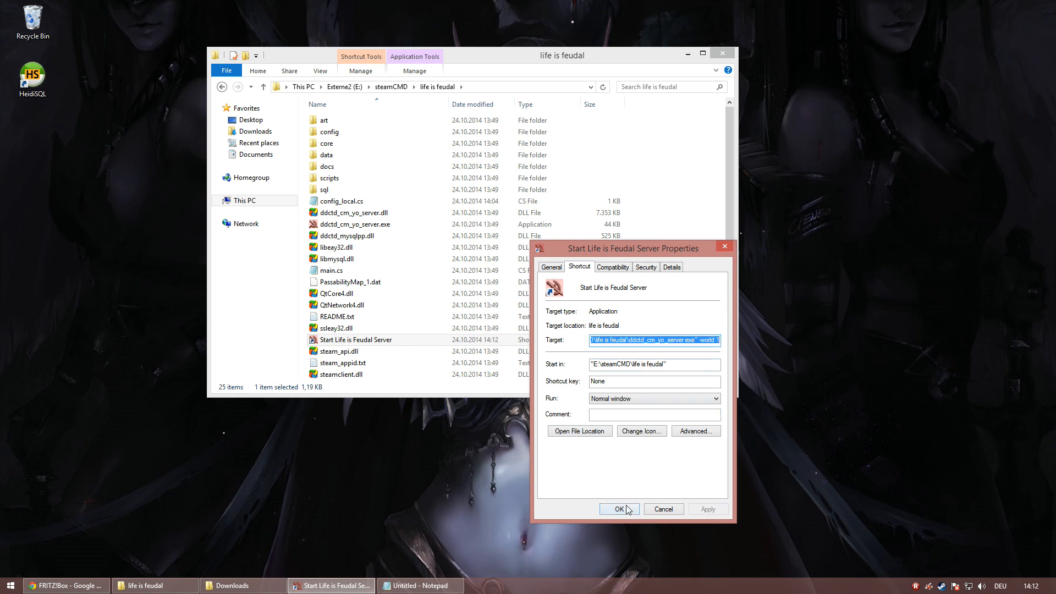
Step: Launch the server via the new shortcut and watch the console create lif_1 and load terrain
double_click(372, 341)
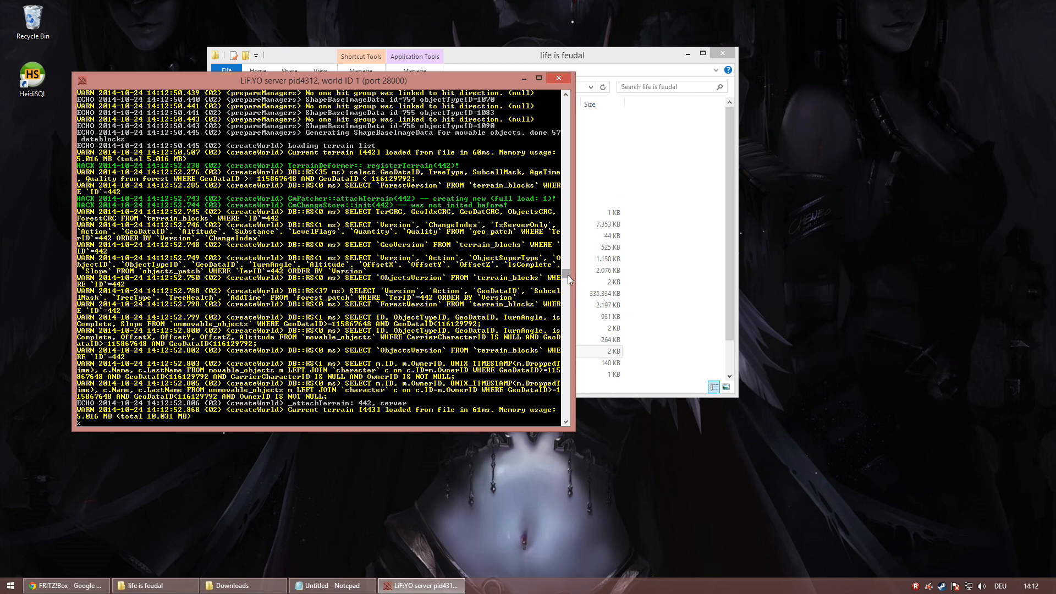
mouse_move(568, 275)
left_mouse_down()
mouse_move(574, 217)
mouse_move(582, 210)
mouse_move(590, 228)
mouse_move(581, 235)
mouse_move(589, 219)
mouse_move(582, 231)
mouse_move(568, 93)
mouse_move(571, 304)
mouse_move(571, 278)
left_mouse_up()
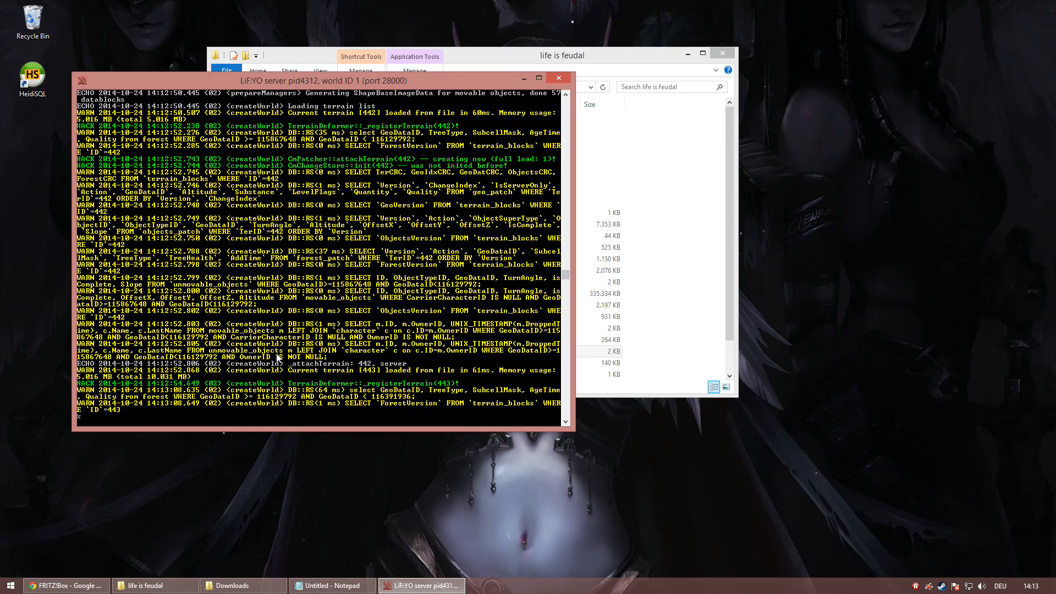
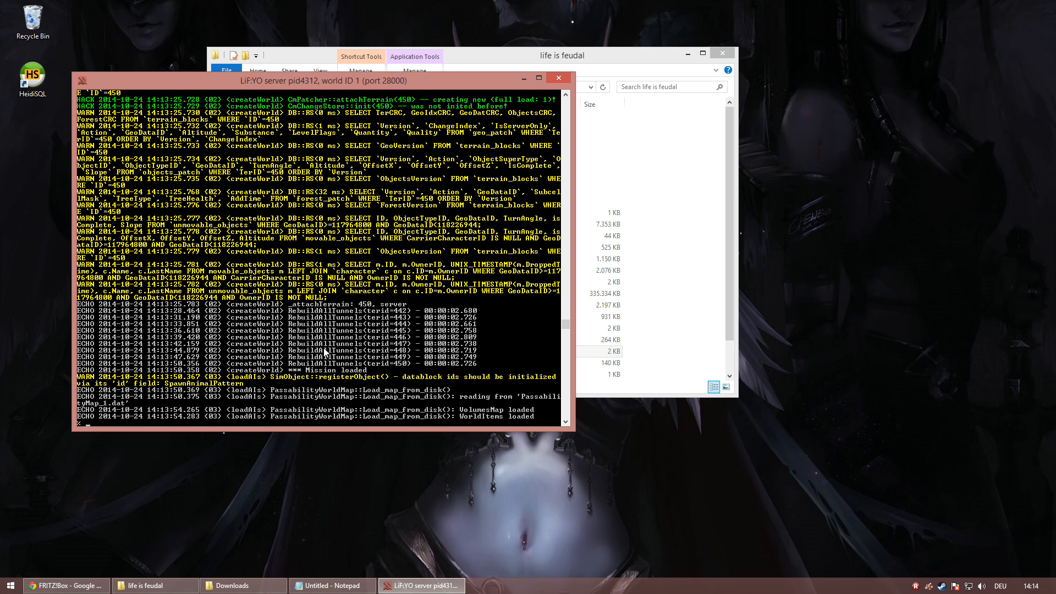
Step: Scroll the server console until it shows TCP server up on port 28000, Steam initialized, 0/64 players
scroll(465, 376, "down", 2)
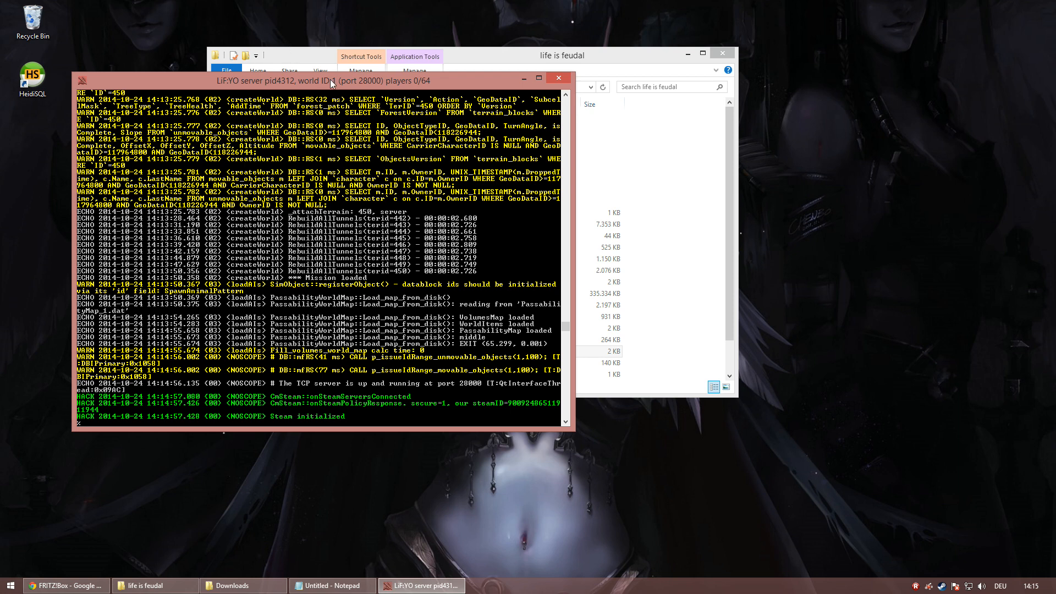
Step: Move the server console to the upper right and bring up the FRITZ!Box login page in Chrome
left_click_drag(350, 76, 828, 8)
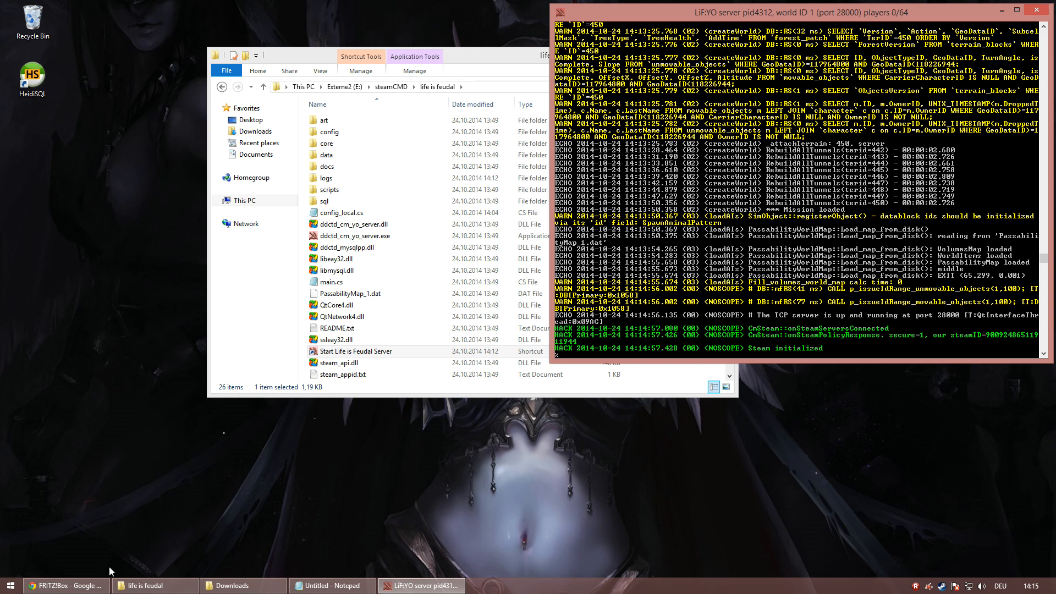
mouse_move(86, 586)
left_click(65, 585)
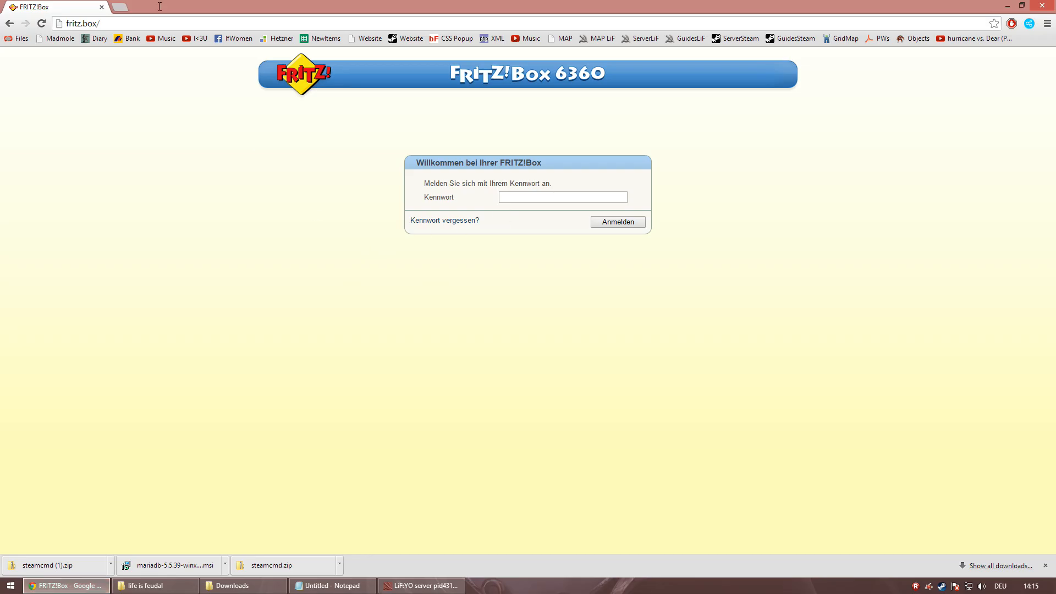
Step: Log in to the FRITZ!Box web interface with the router password
left_click(77, 22)
left_click(463, 283)
left_click(517, 195)
key("Return")
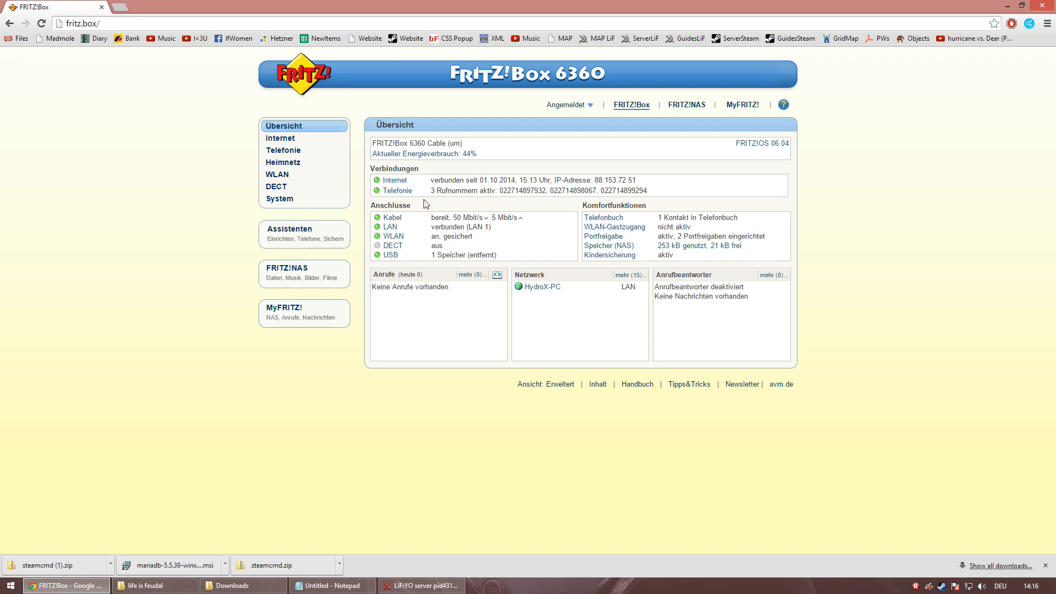
left_click(285, 142)
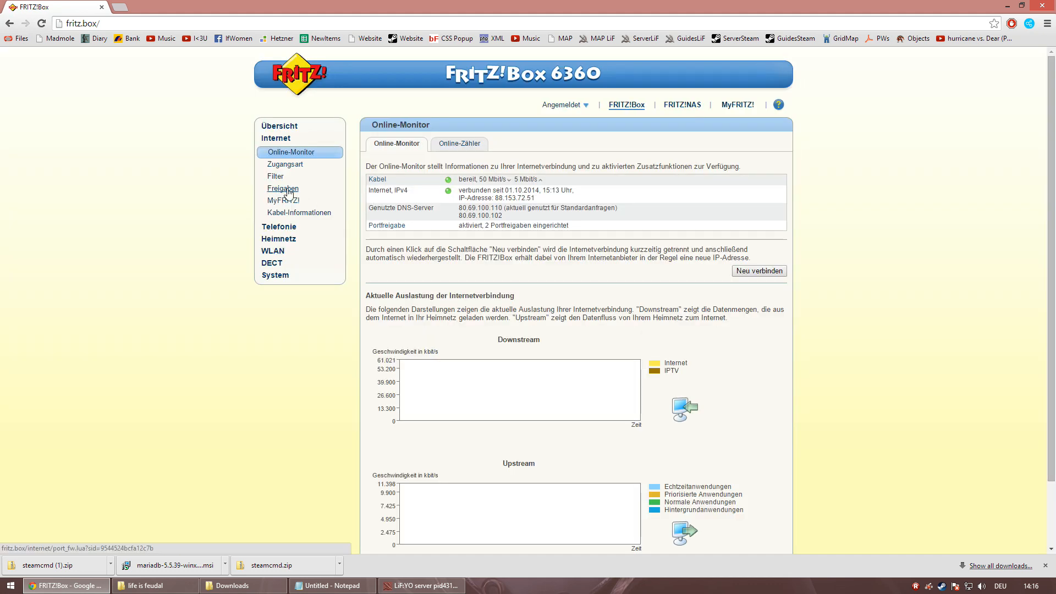
left_click(286, 189)
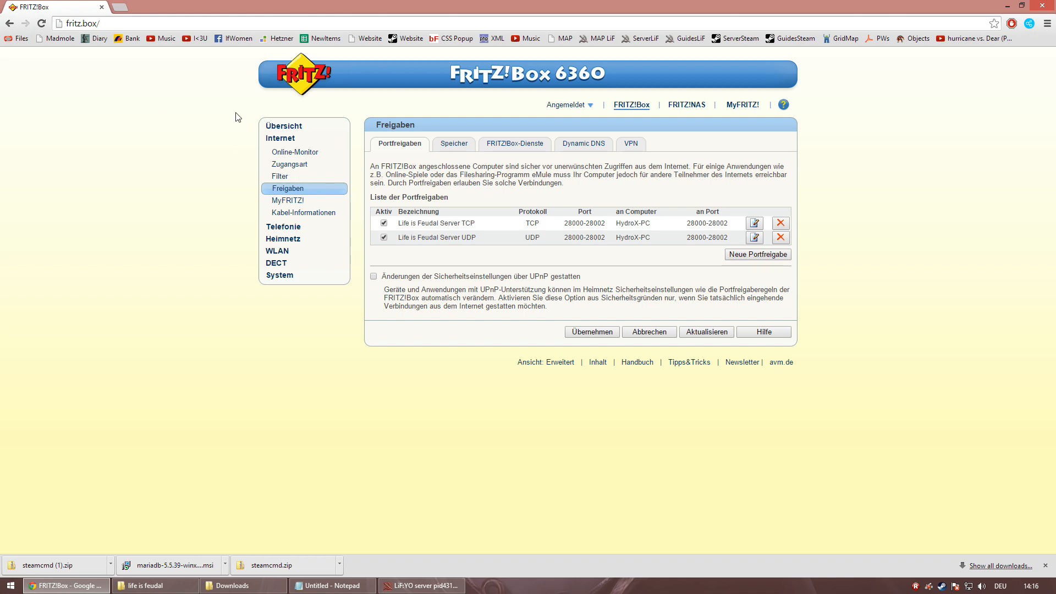
left_click_drag(209, 60, 812, 331)
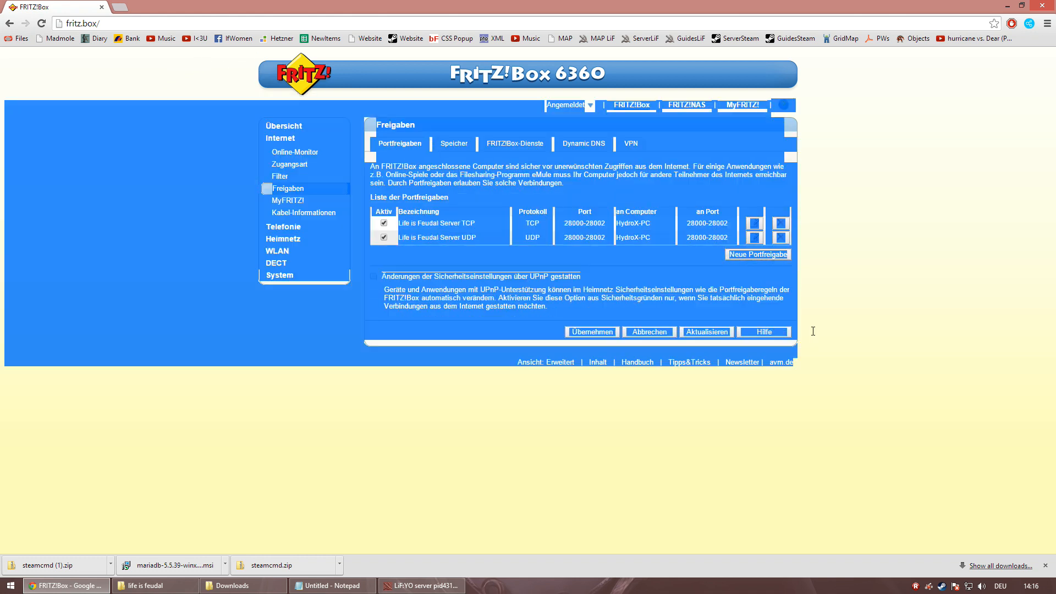
left_click_drag(896, 423, 544, 305)
left_click(597, 344)
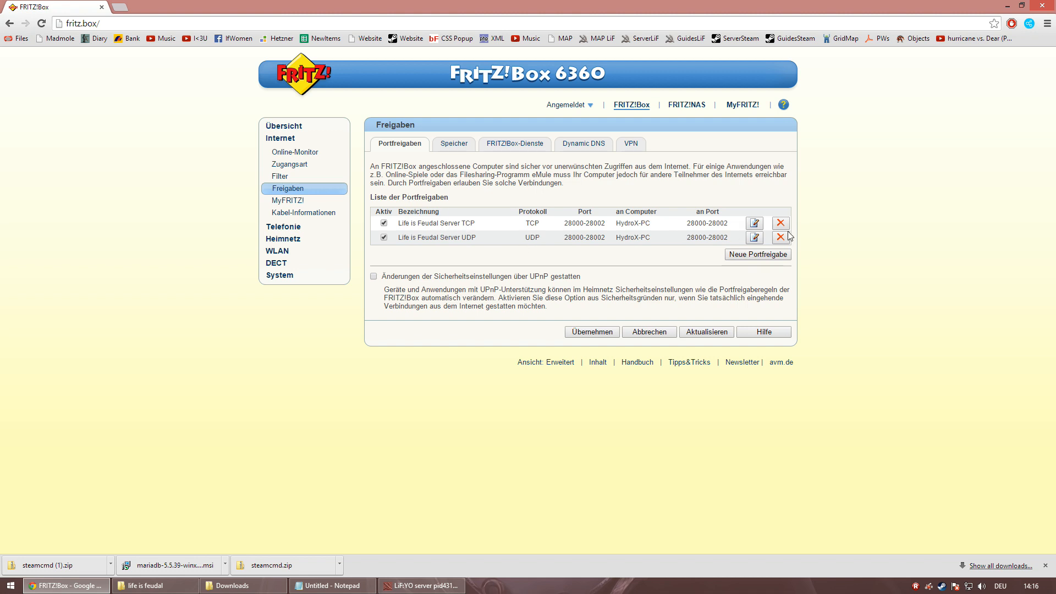
left_click(745, 258)
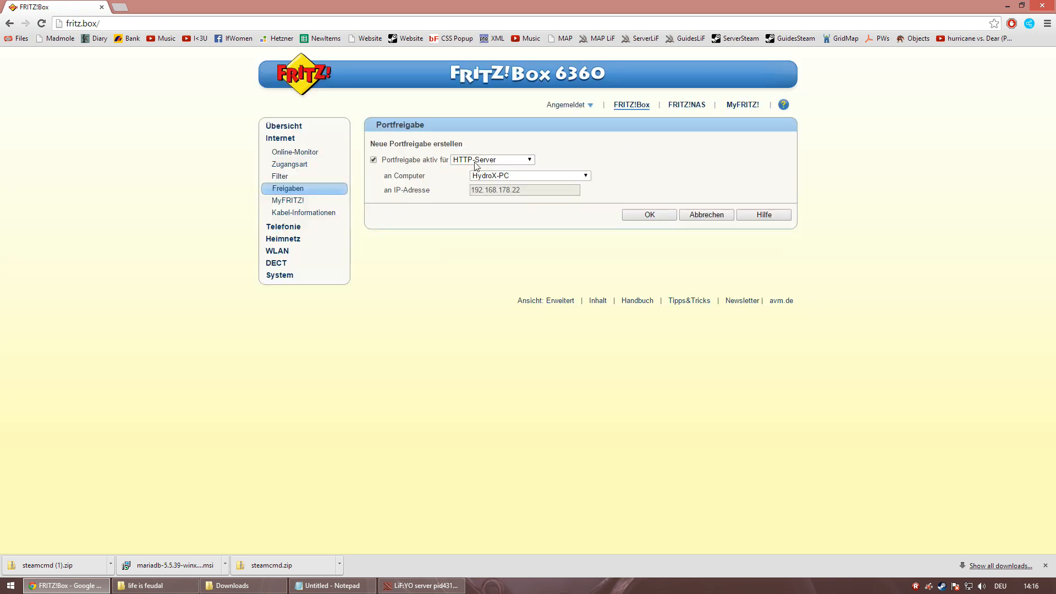
Step: Choose Andere Anwendungen as the port-share type, prefilling HTTP-Server, TCP, ports 80 to 80
left_click(488, 163)
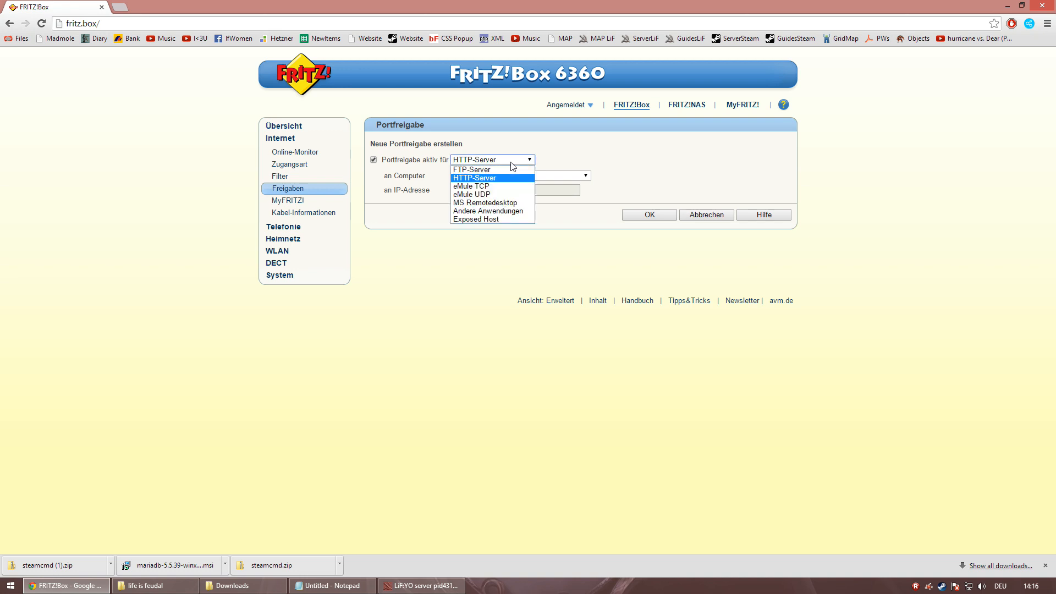
left_click(515, 214)
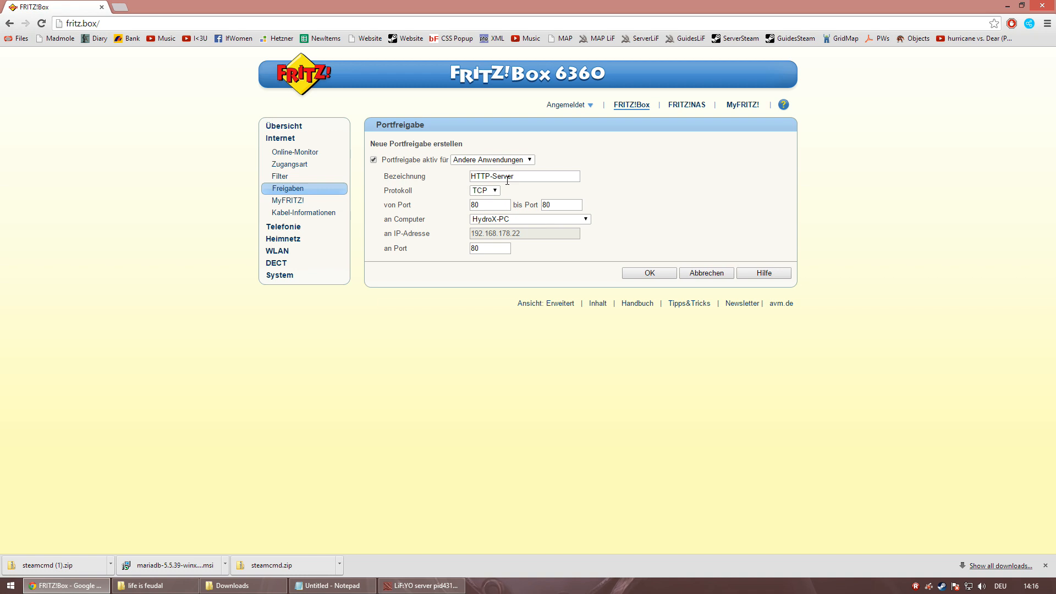
left_click(505, 160)
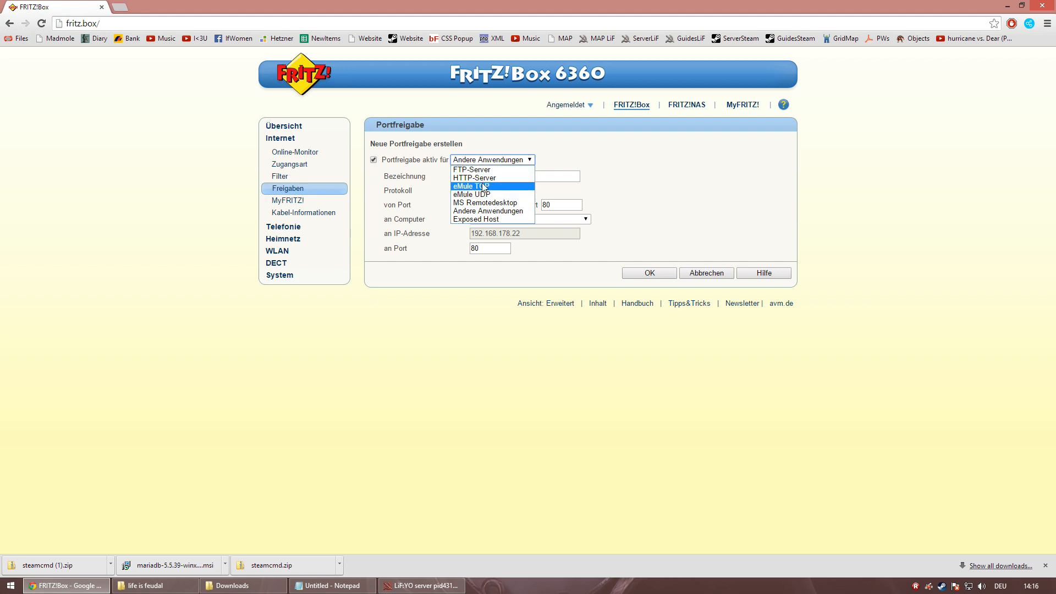
left_click(628, 200)
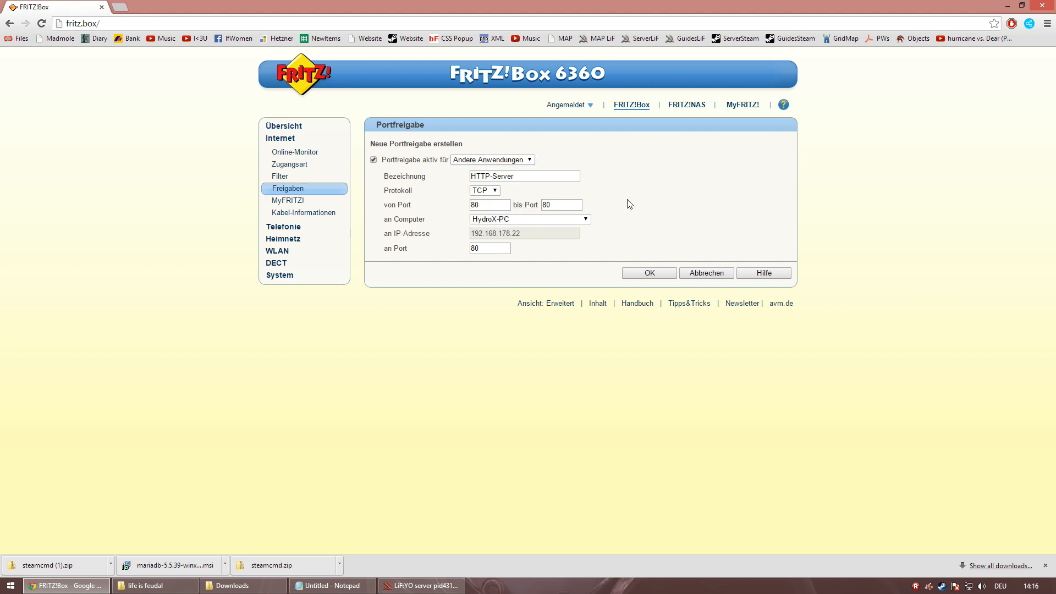
Step: Name the share 'Life is Feudal Server TCP' and keep TCP as its protocol
left_click_drag(544, 182, 448, 189)
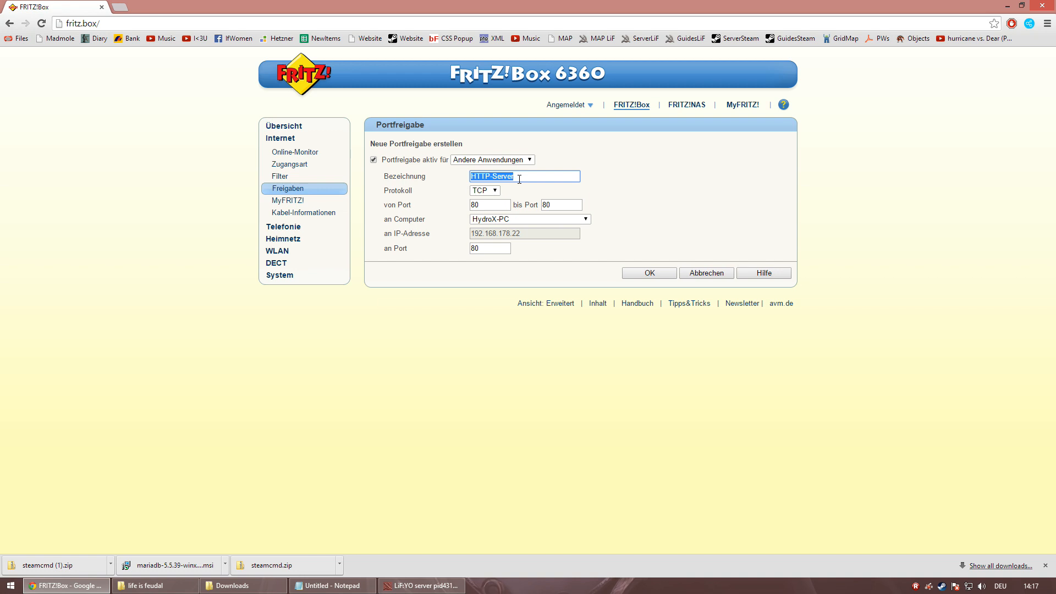
type("Life is Feudal Server TCP")
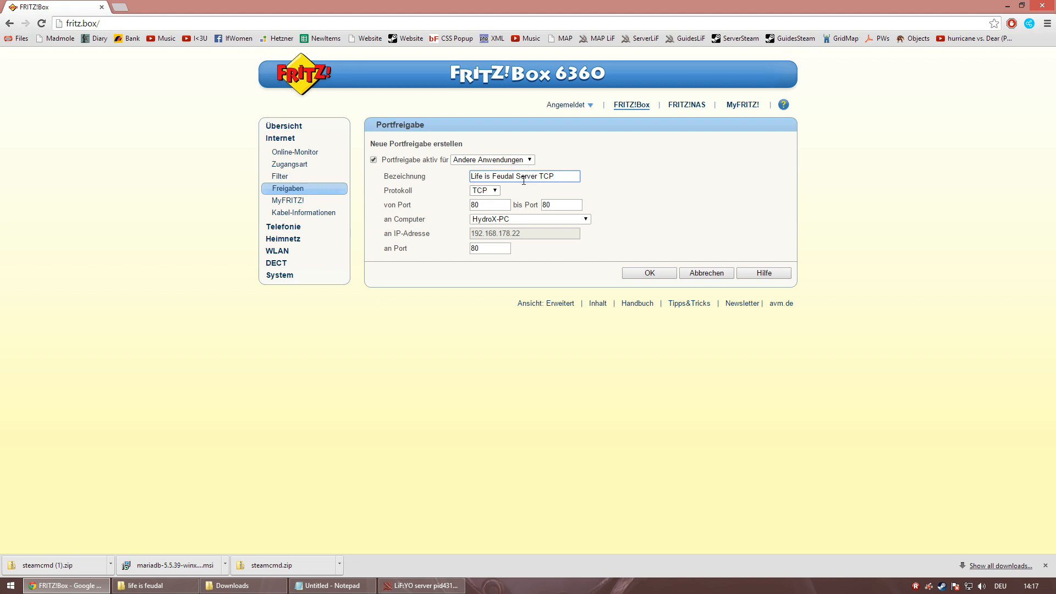
left_click(491, 190)
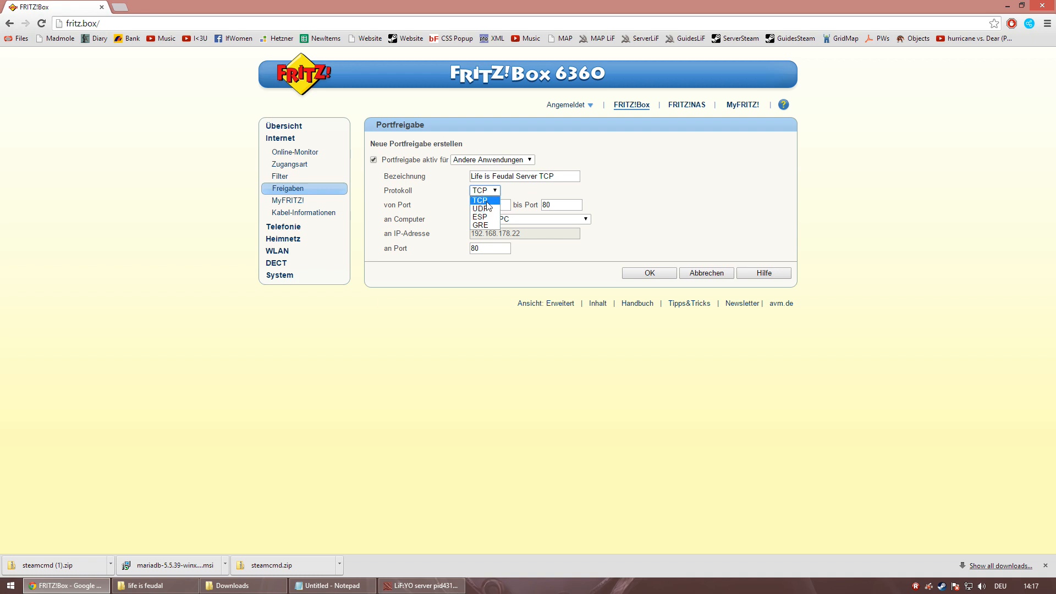
left_click(486, 202)
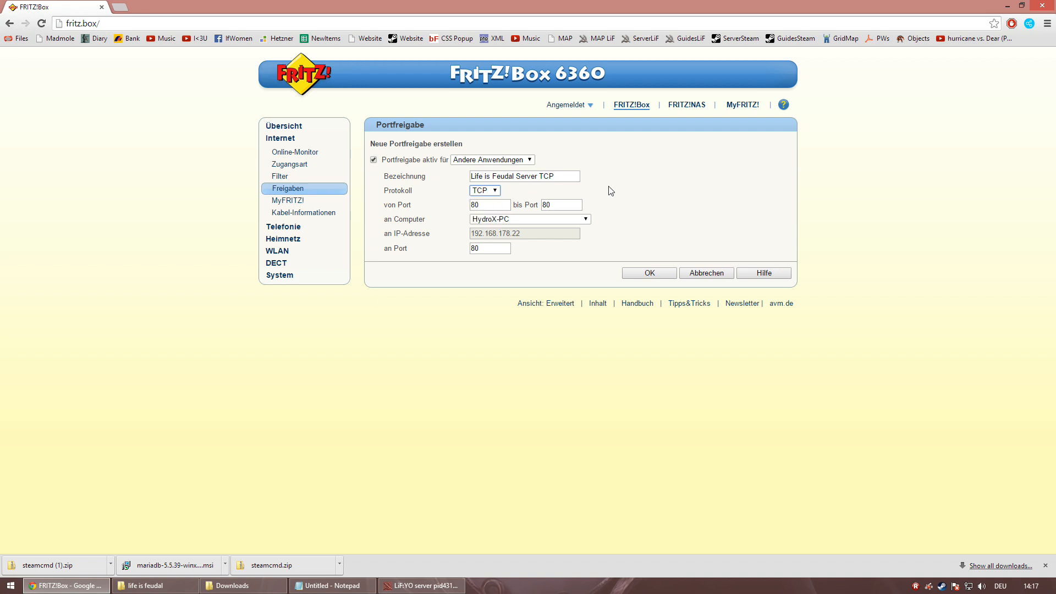
Step: Enter the external port range 28000 to 28002
double_click(495, 203)
left_click(432, 585)
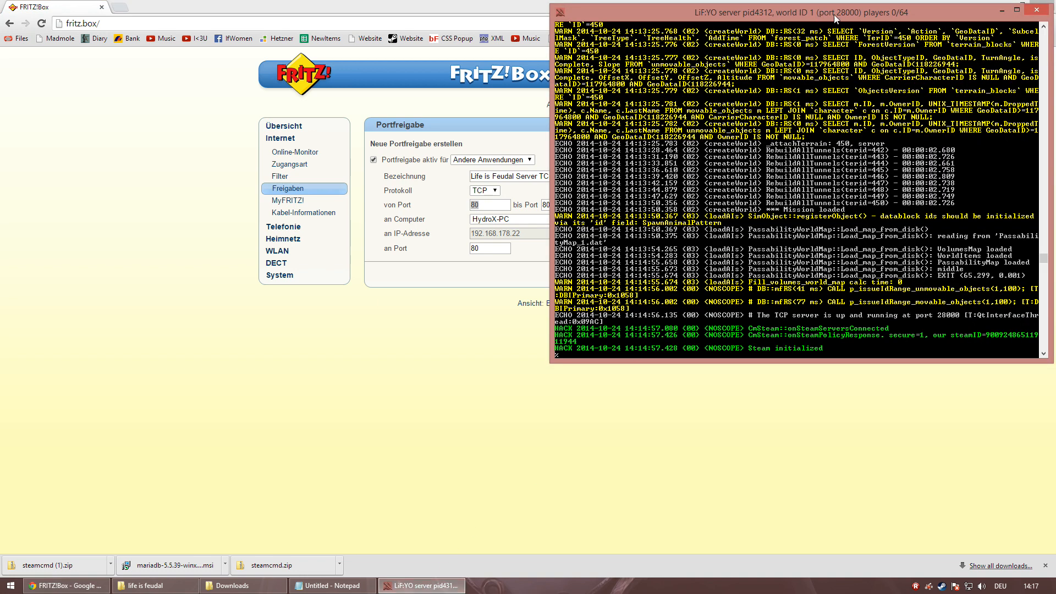
left_click(352, 372)
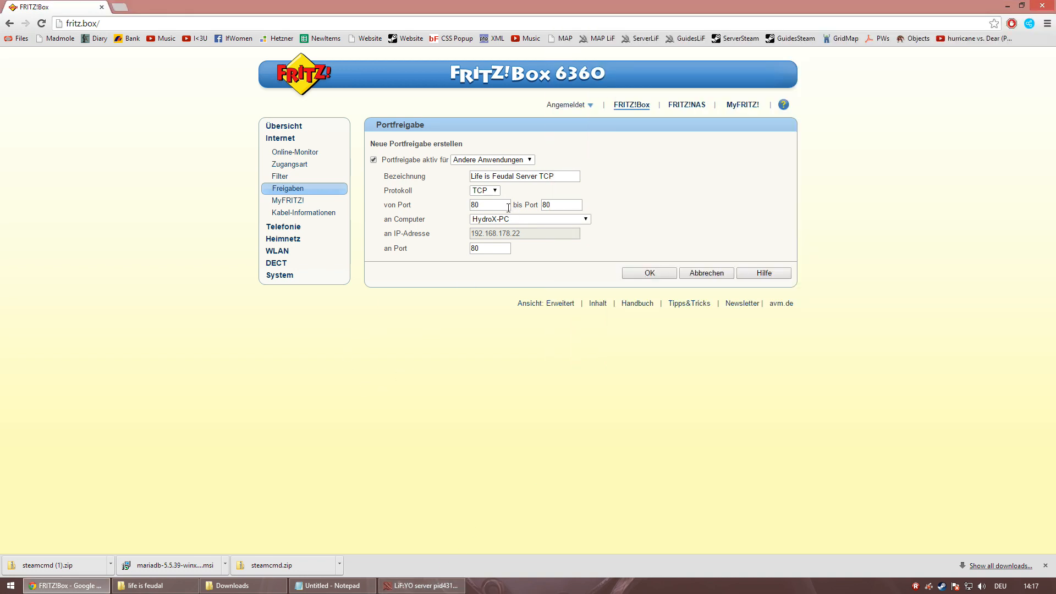
type("28000")
left_click(503, 364)
double_click(560, 204)
type("28")
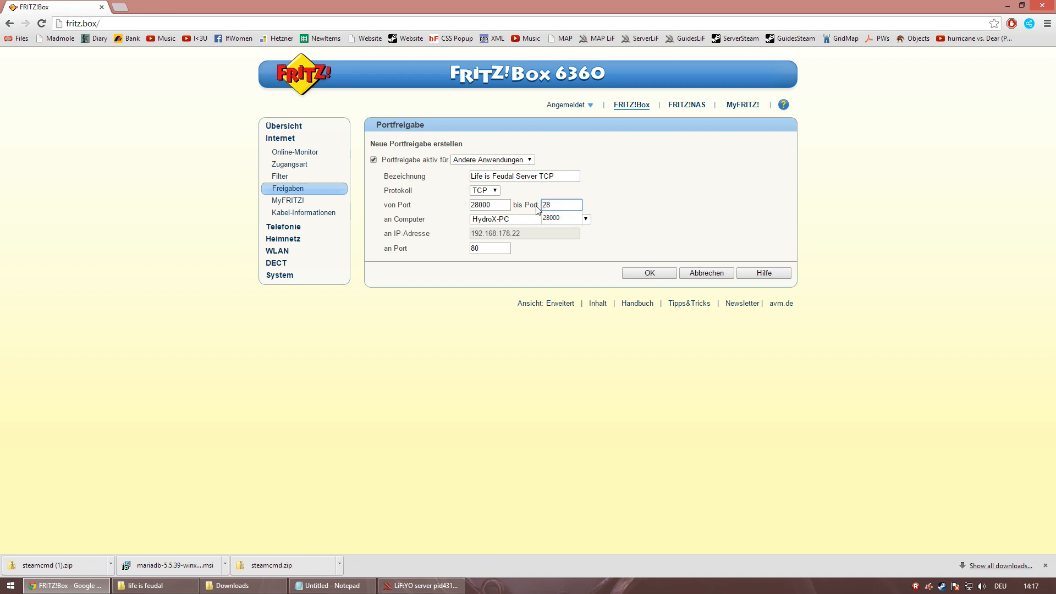
type("002")
left_click(477, 206)
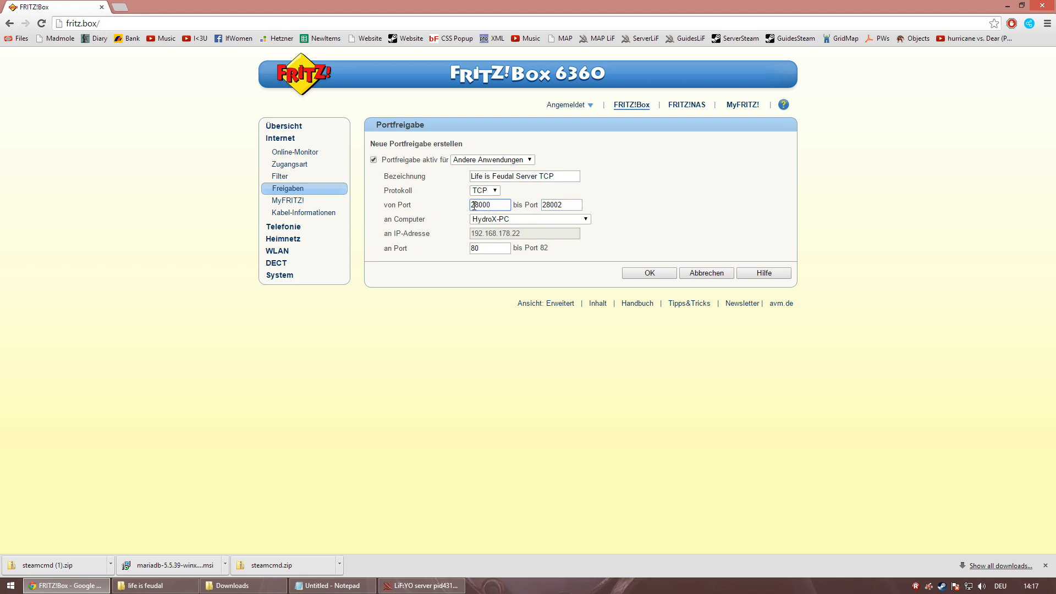
left_click_drag(495, 206, 457, 210)
left_click(560, 209)
left_click(622, 203)
left_click(565, 202)
left_click(481, 205)
key("Delete")
type("7")
left_click(423, 585)
left_click(507, 357)
left_click(550, 205)
key("Delete")
type("7")
Step: Type 2700 into the internal port, keep TCP, and return to the Freigaben list
left_click_drag(487, 248, 463, 248)
type("2700")
left_click(649, 273)
left_click_drag(855, 304, 823, 290)
left_click(824, 290)
left_click(487, 191)
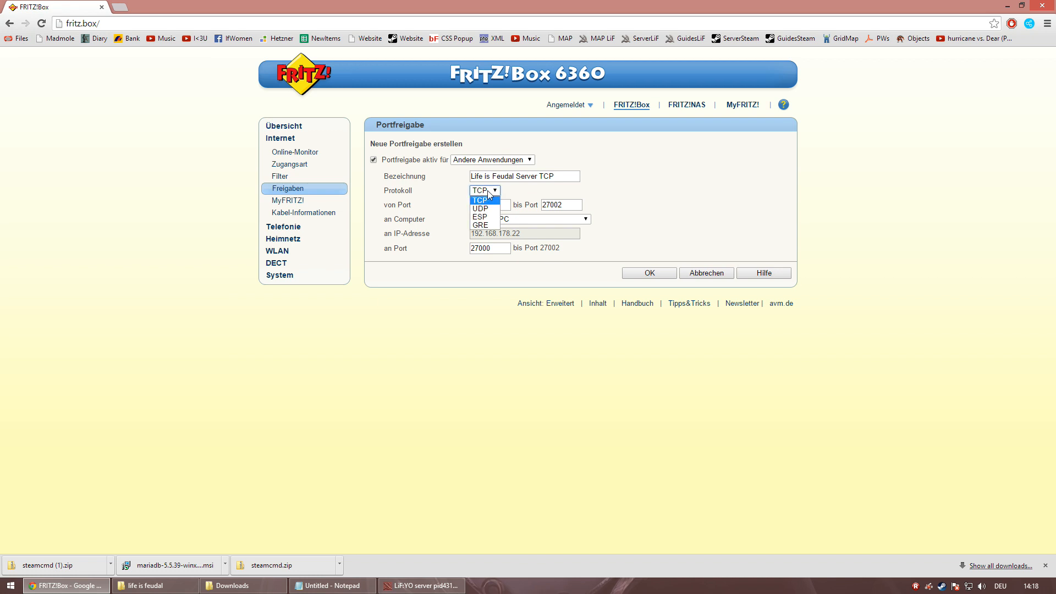
key("Escape")
left_click(287, 189)
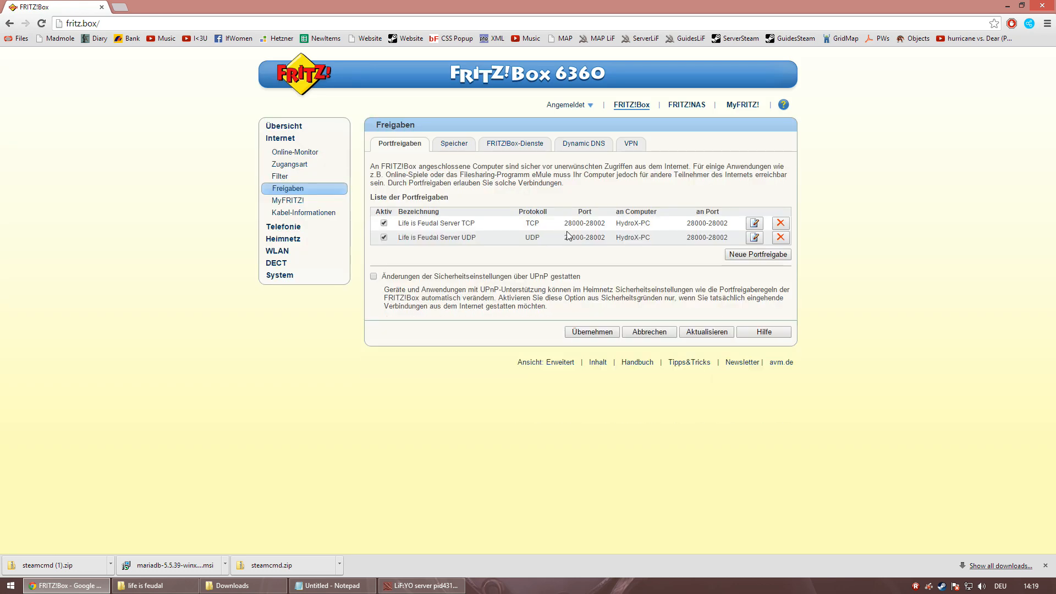
double_click(532, 223)
double_click(537, 237)
left_click(587, 229)
left_click_drag(564, 224, 607, 225)
left_click_drag(615, 223, 651, 223)
left_click(635, 265)
left_click(1043, 7)
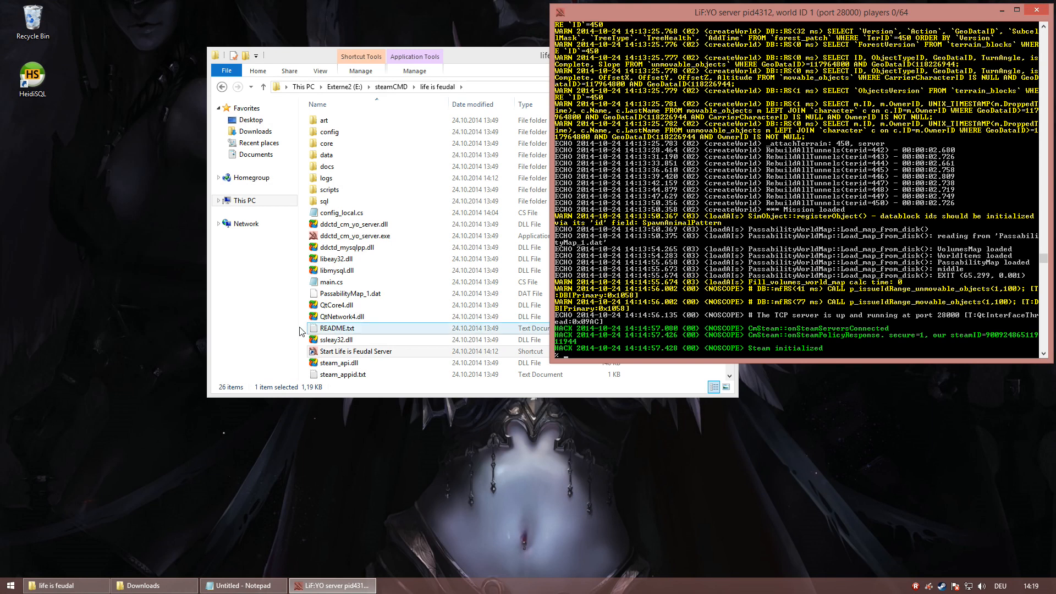
Step: Open Steam maximized and scroll to the top of the Life is Feudal: Your Own library page
left_click(940, 586)
left_click_drag(407, 128, 597, 109)
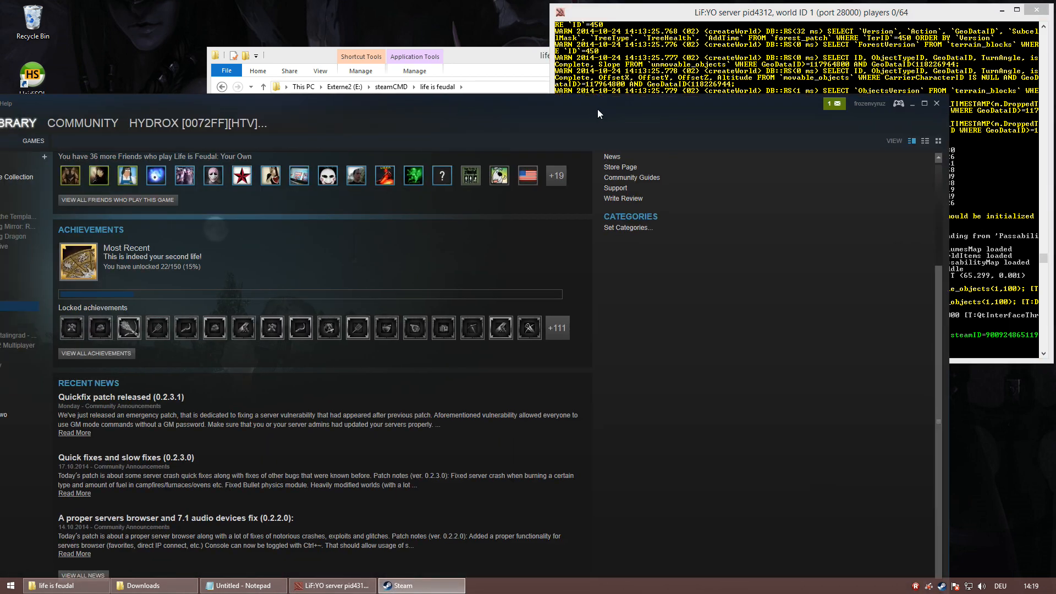
double_click(597, 109)
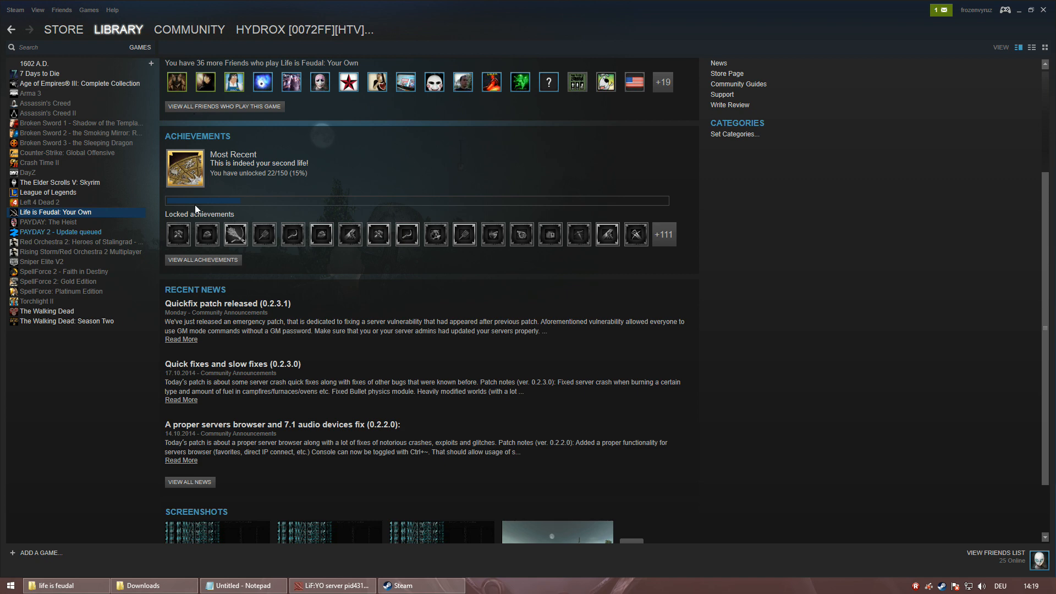
scroll(196, 110, "up", 3)
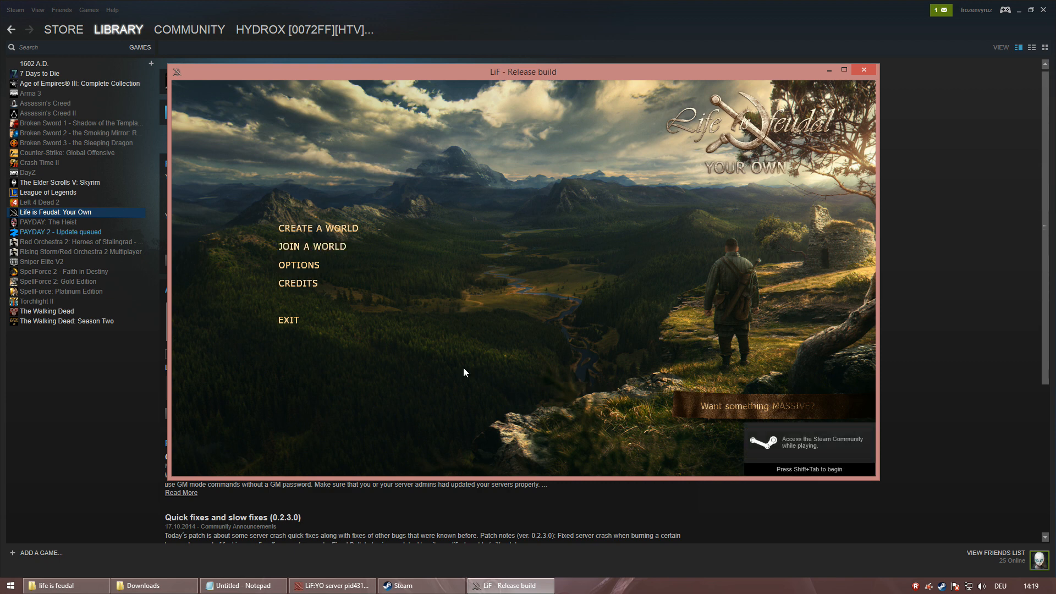
Step: Open Join a World, select HydroxTV Server, and bring the life is feudal folder forward
left_click(307, 245)
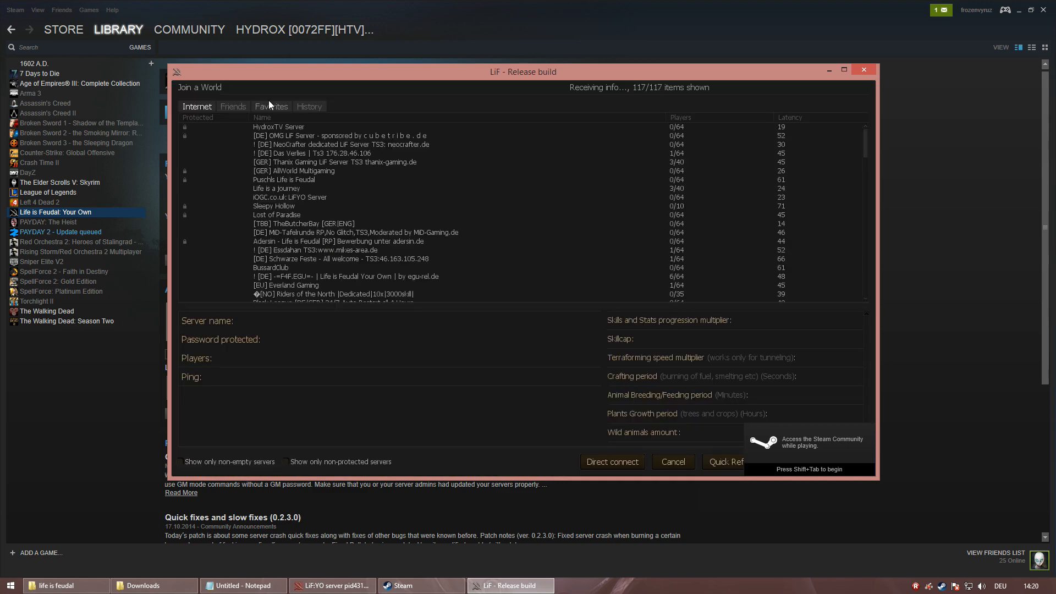
left_click(277, 127)
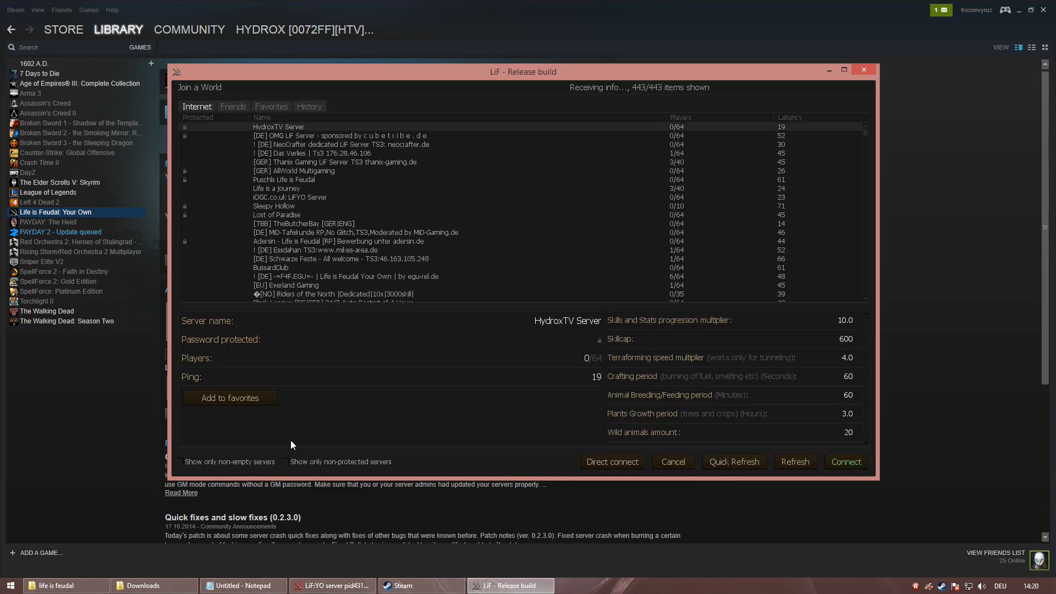
left_click(55, 585)
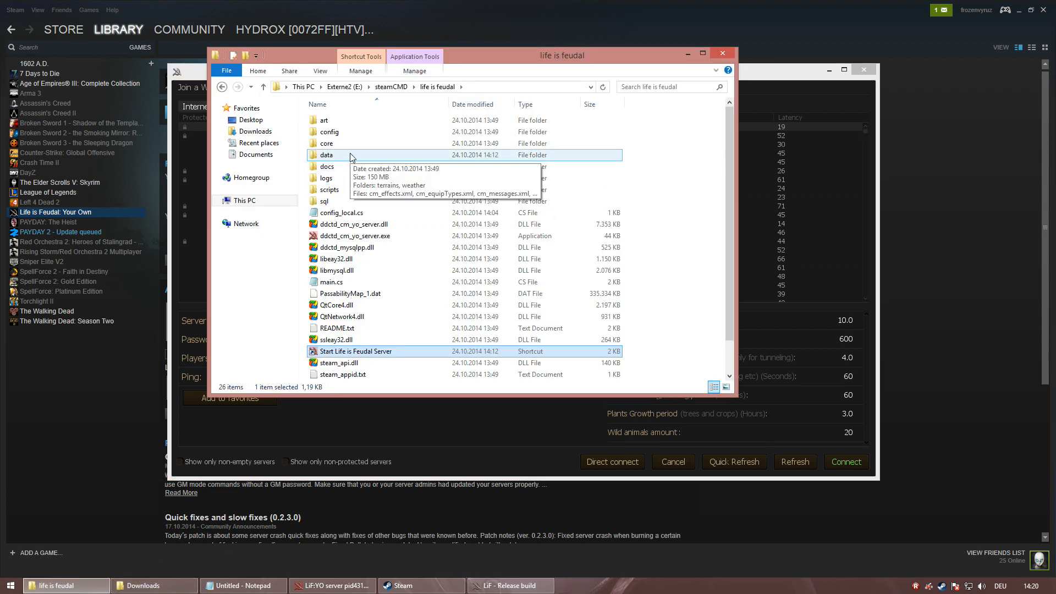
Step: Open world_1.xml in Notepad and select the server's join password value, then return to the game's server list
left_click(344, 125)
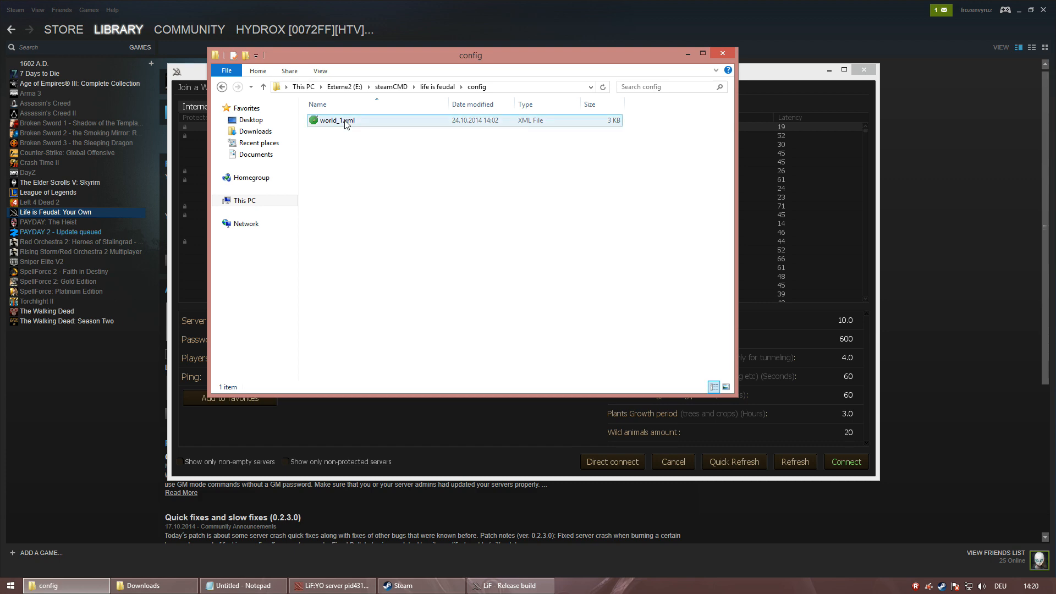
right_click(347, 127)
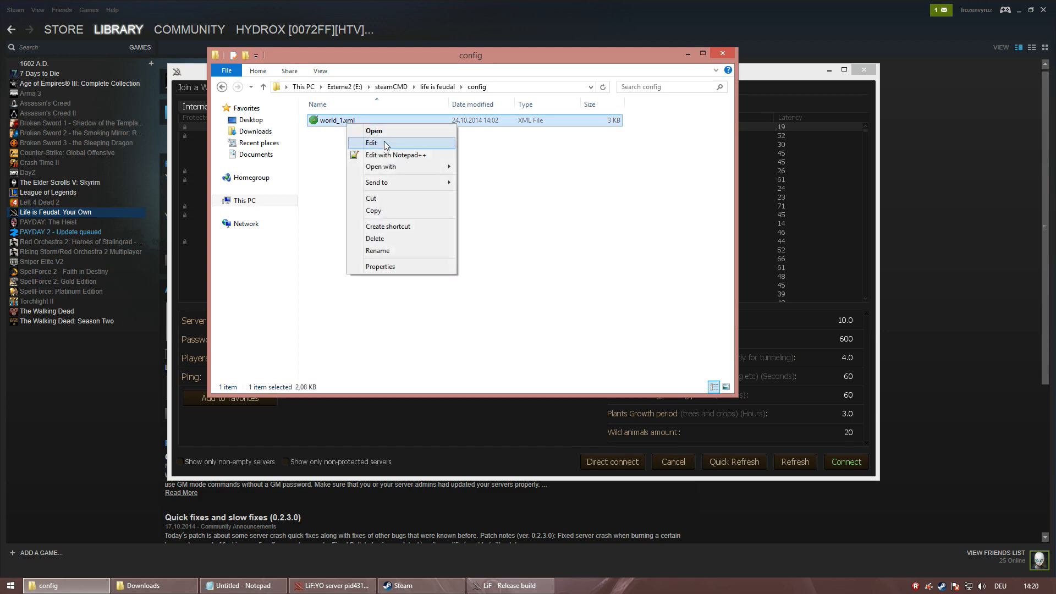
left_click(386, 142)
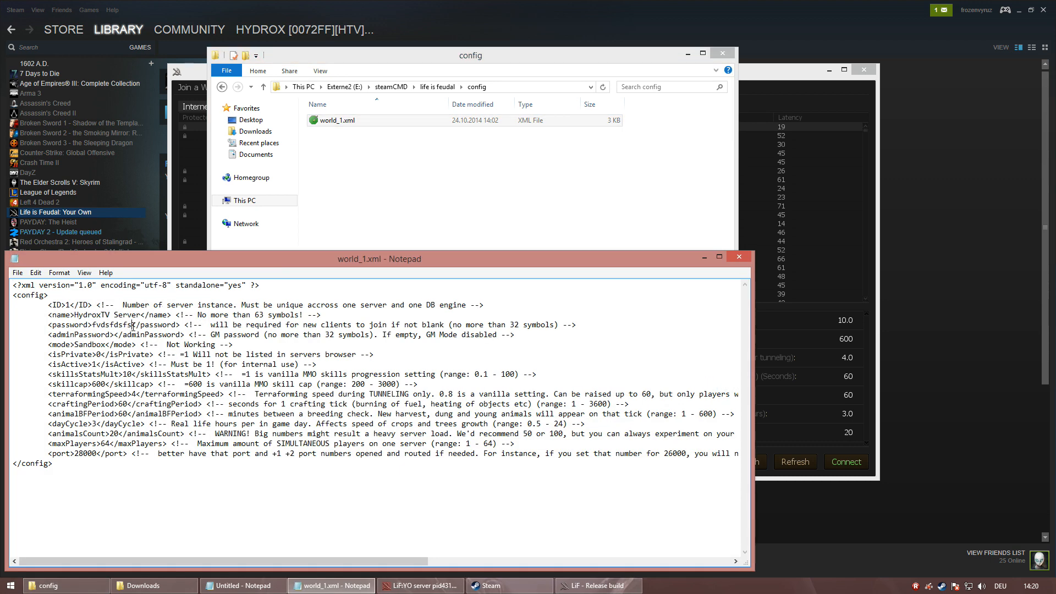
left_click_drag(92, 326, 132, 325)
key("ctrl+c")
left_click(788, 179)
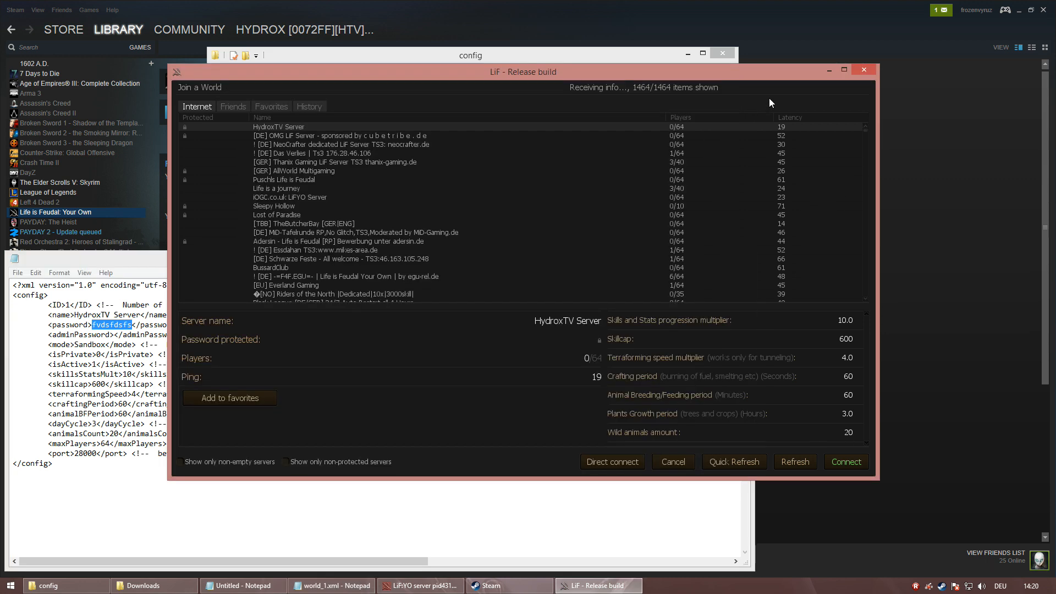
Step: Connect to HydroxTV Server, pasting the copied password into the prompt and confirming
double_click(358, 126)
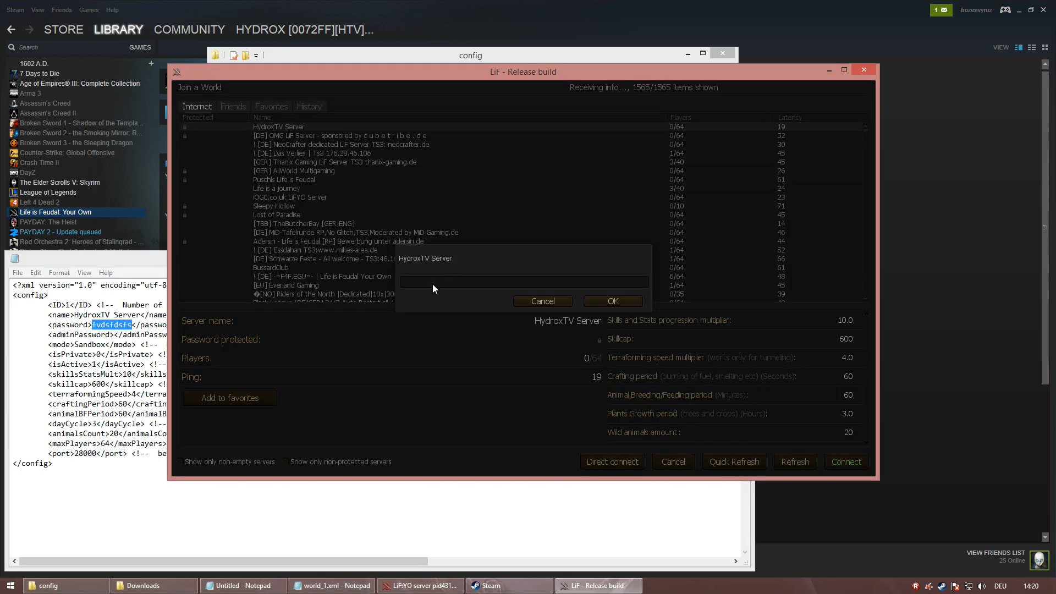
key("ctrl+v")
left_click(605, 302)
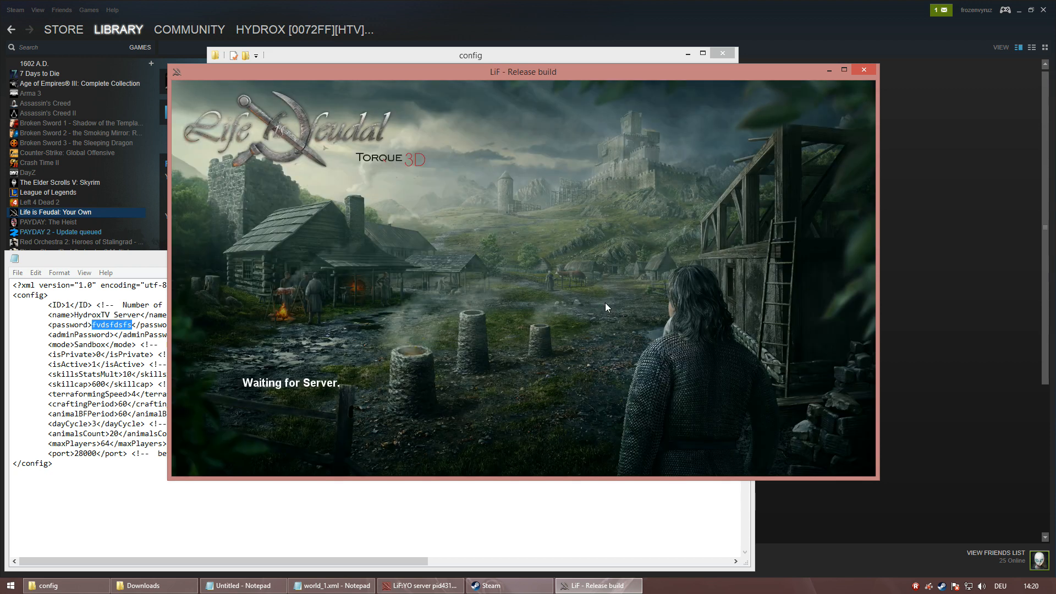